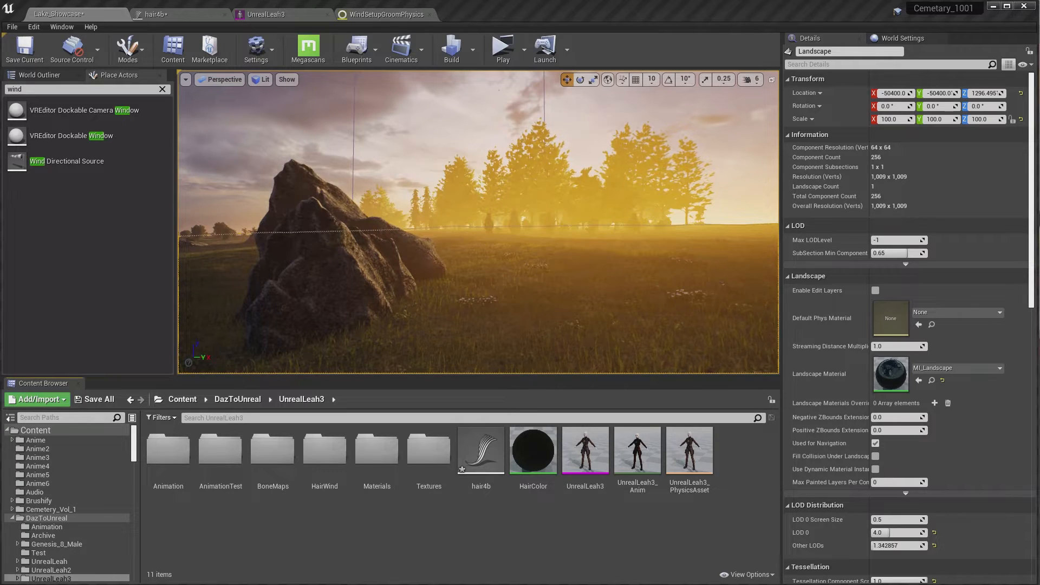
Step: Play the level in a preview window, orbit the camera around the character to inspect the hair, and stop the preview
{"action": "left_click", "coordinate": [502, 47]}
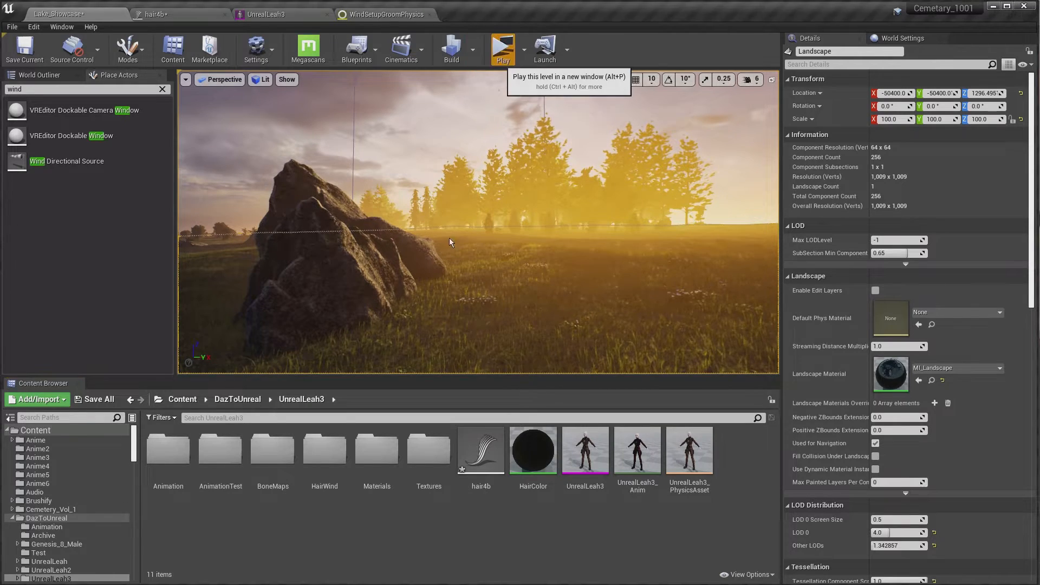
{"action": "left_click_drag", "start_coordinate": [247, 293], "coordinate": [44, 339]}
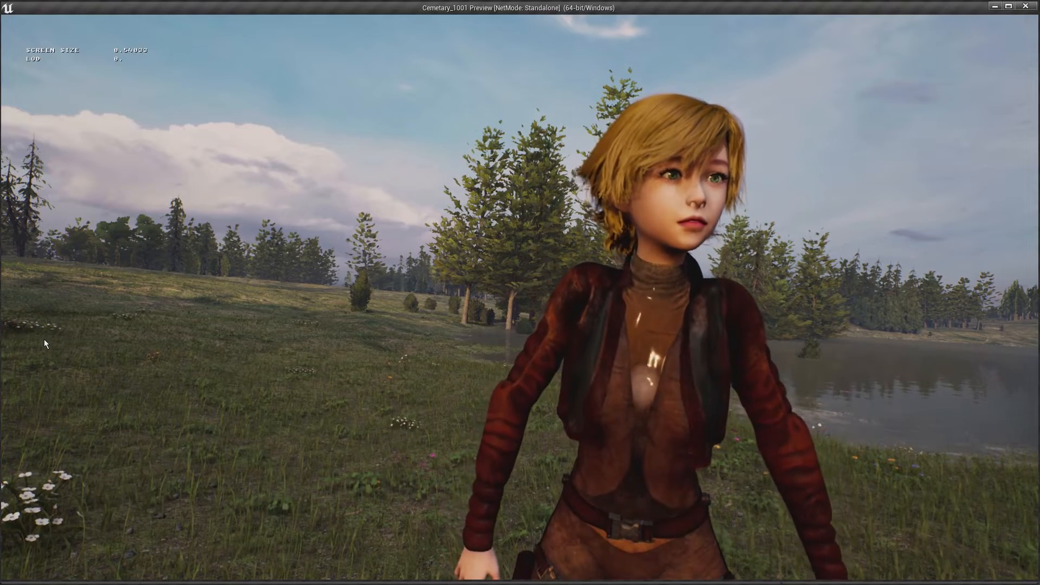
{"action": "left_click_drag", "start_coordinate": [44, 339], "coordinate": [29, 371]}
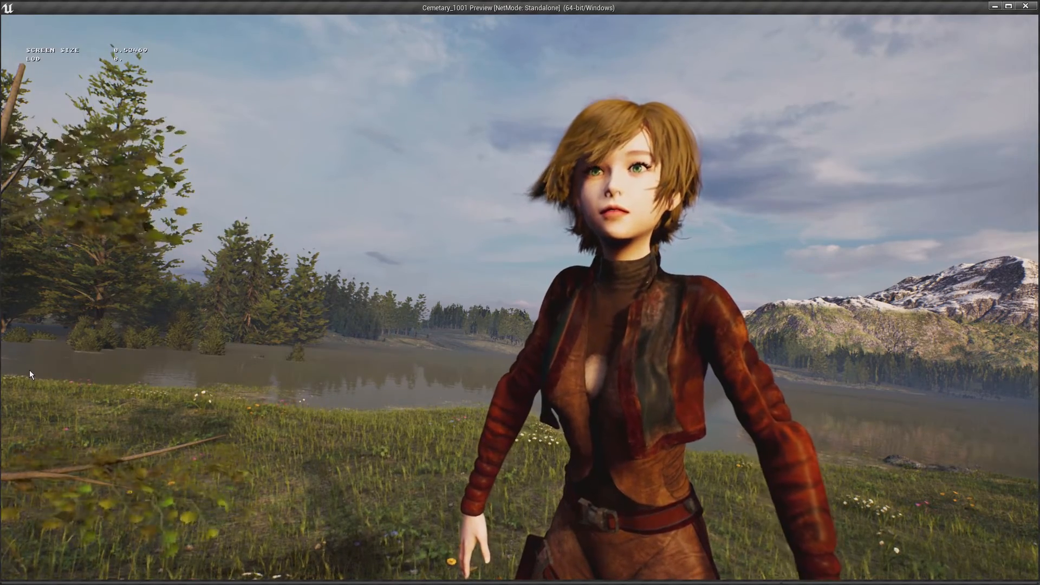
{"action": "key", "text": "Escape"}
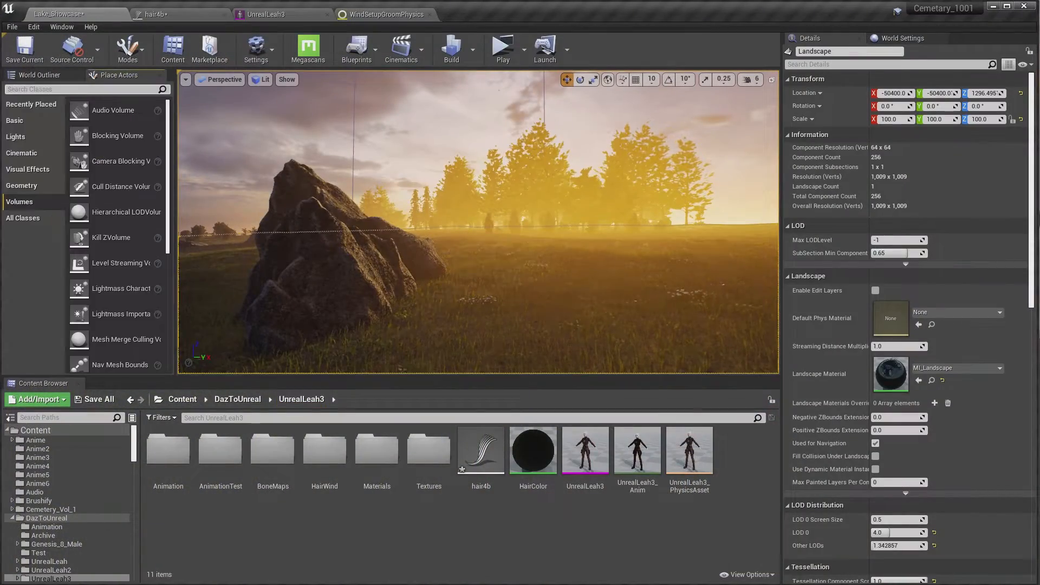
Step: Try placing a Wind Directional Source actor on the grass beside the rock, and delete it
{"action": "type", "text": "WIND"}
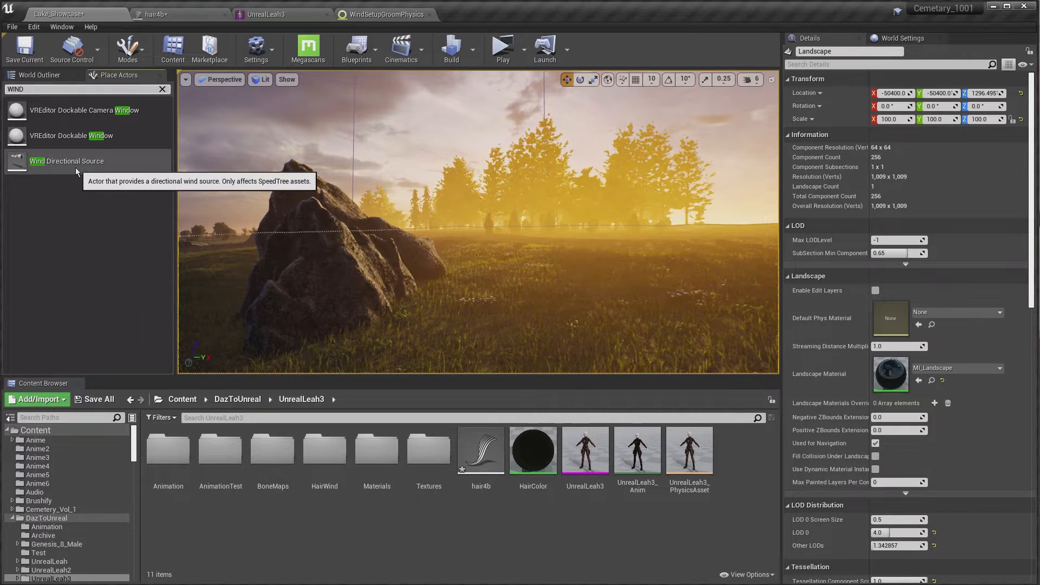
{"action": "left_click_drag", "start_coordinate": [81, 163], "coordinate": [517, 279]}
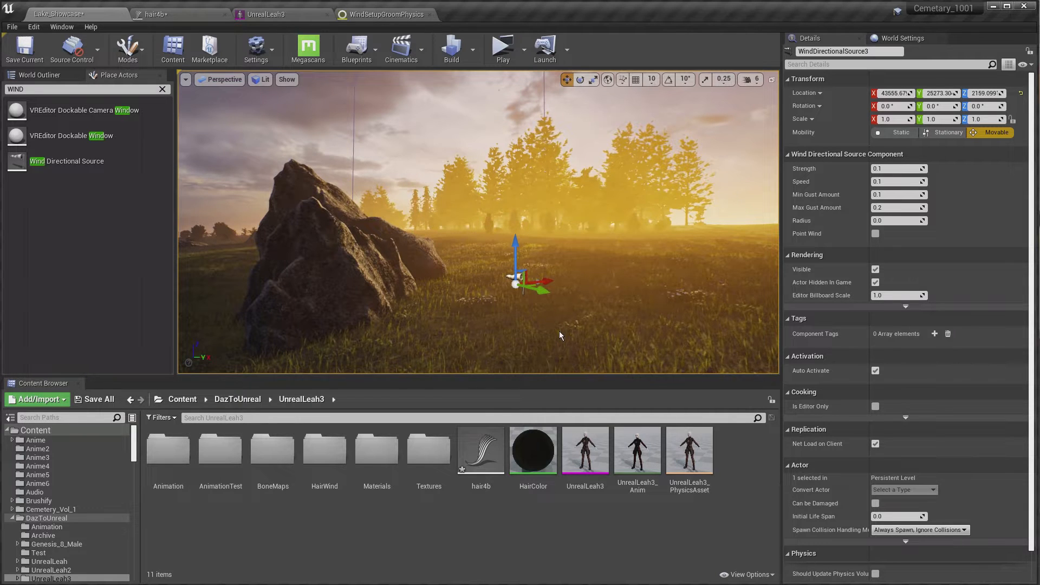
{"action": "key", "text": "Delete"}
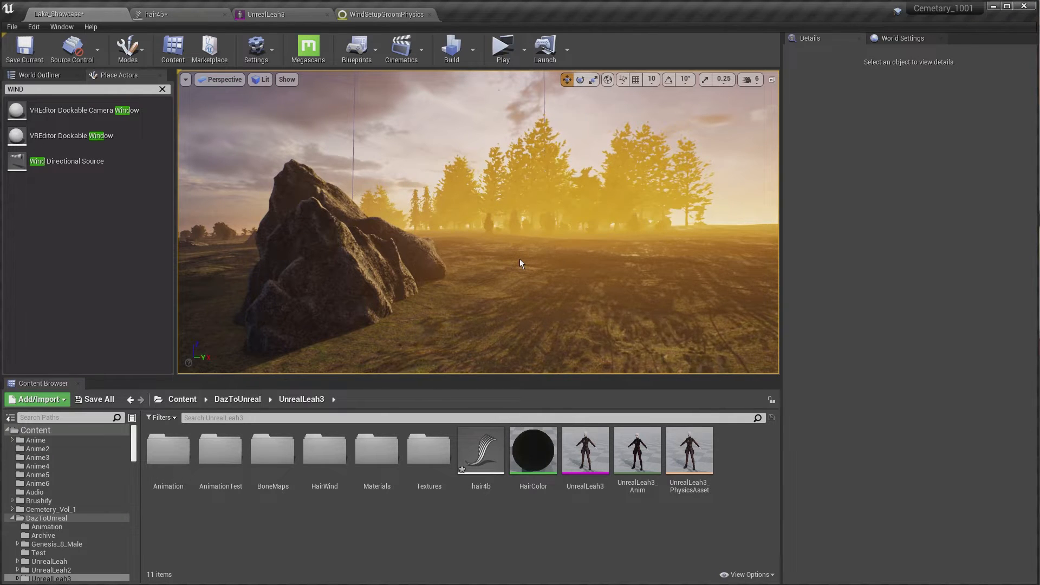
Step: Search the content folders for HAIR and open the Emitters folder under HairStrands Content
{"action": "left_click", "coordinate": [93, 421]}
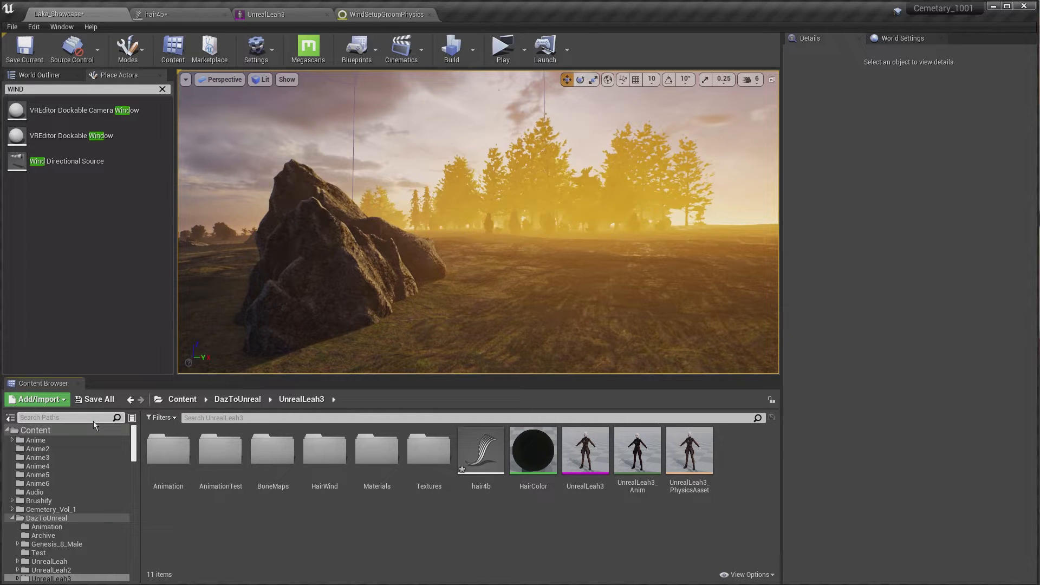
{"action": "type", "text": "HA"}
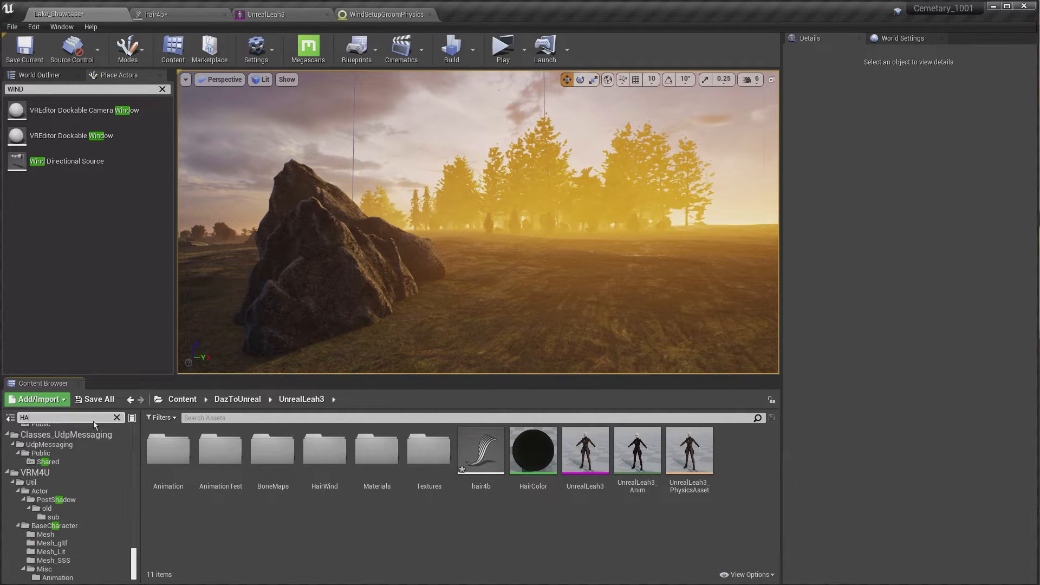
{"action": "type", "text": "IR"}
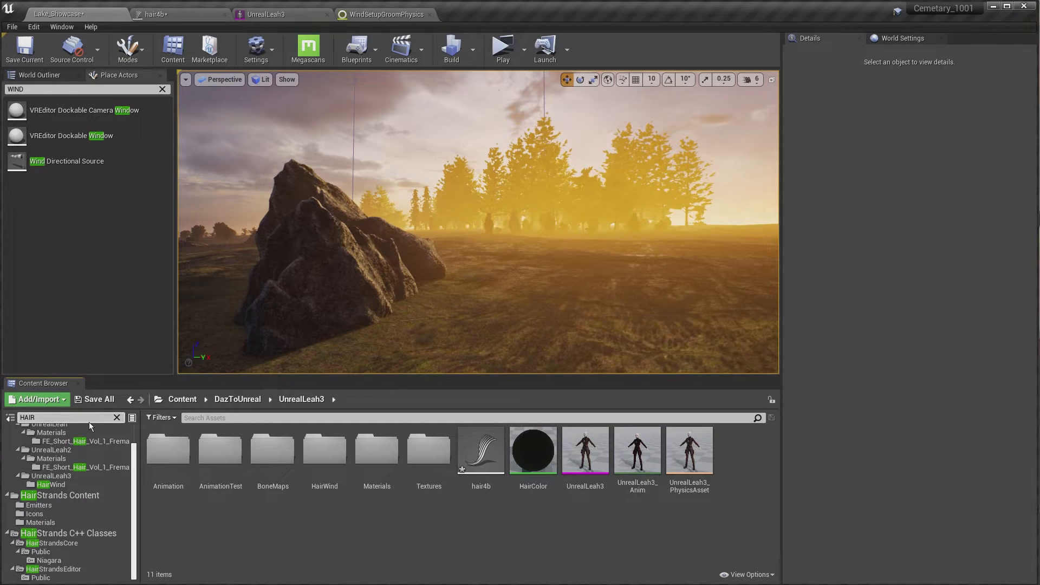
{"action": "left_click", "coordinate": [86, 496]}
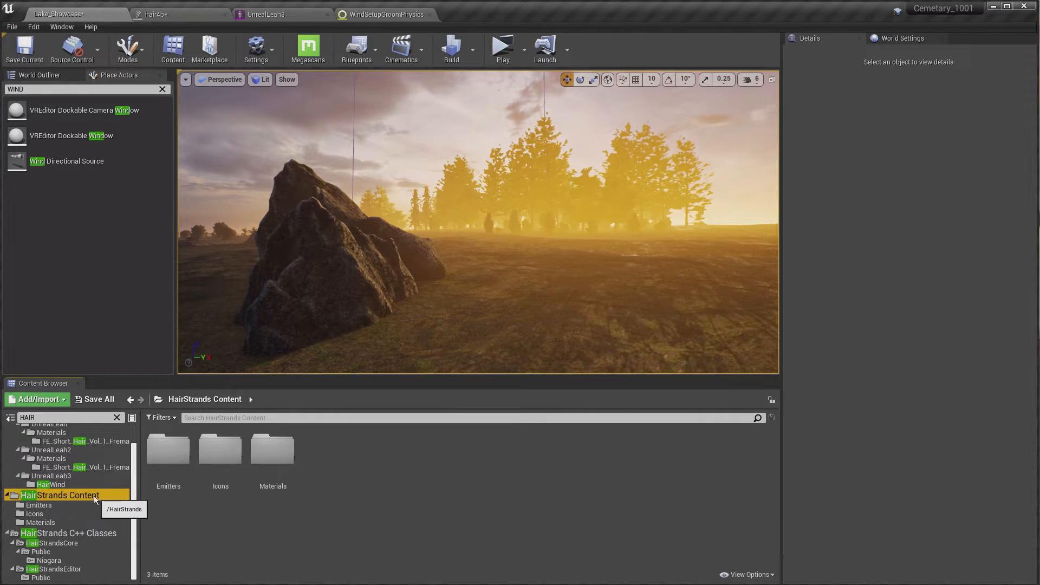
{"action": "left_click", "coordinate": [47, 506]}
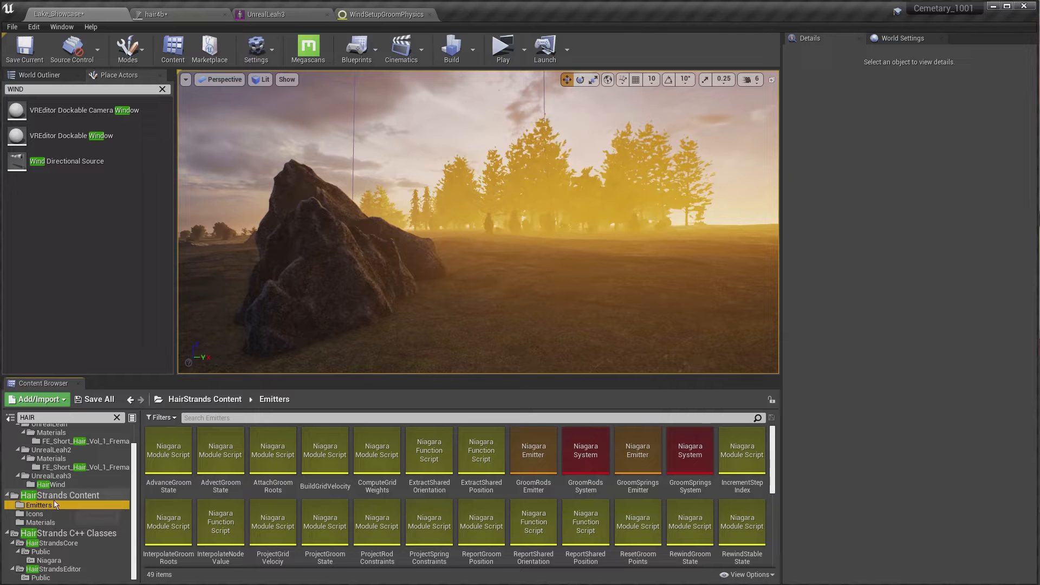
Step: Filter the Emitters assets by groom and select both GroomSpringsSystem and SetupGroomPhysics
{"action": "left_click", "coordinate": [207, 418]}
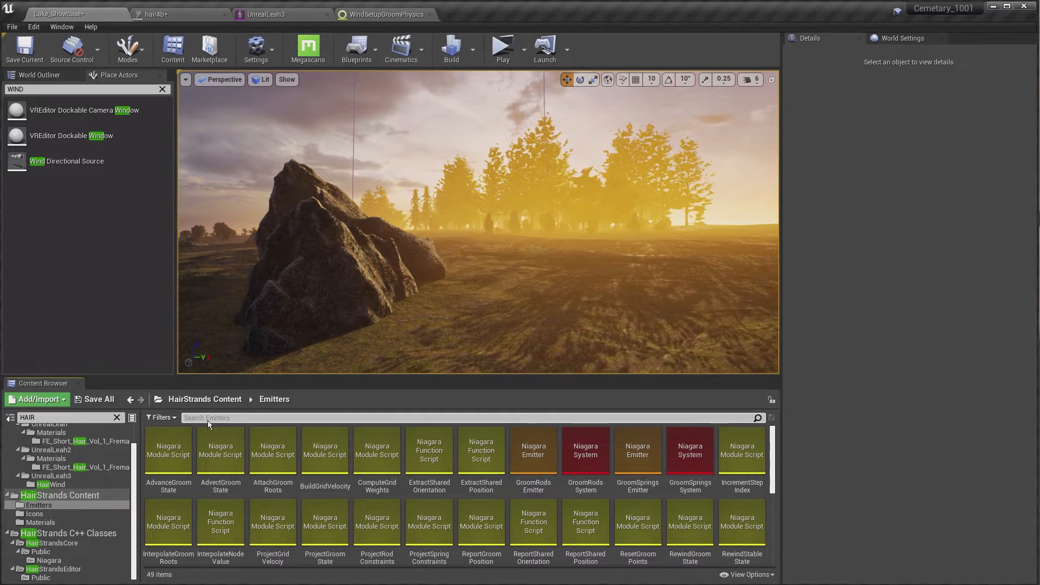
{"action": "type", "text": "groom"}
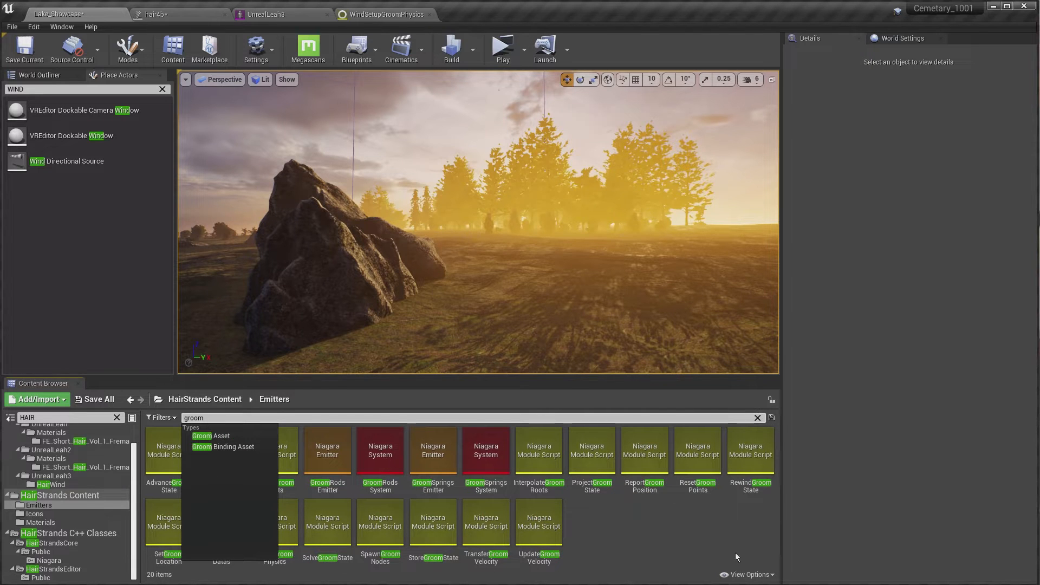
{"action": "left_click", "coordinate": [689, 532]}
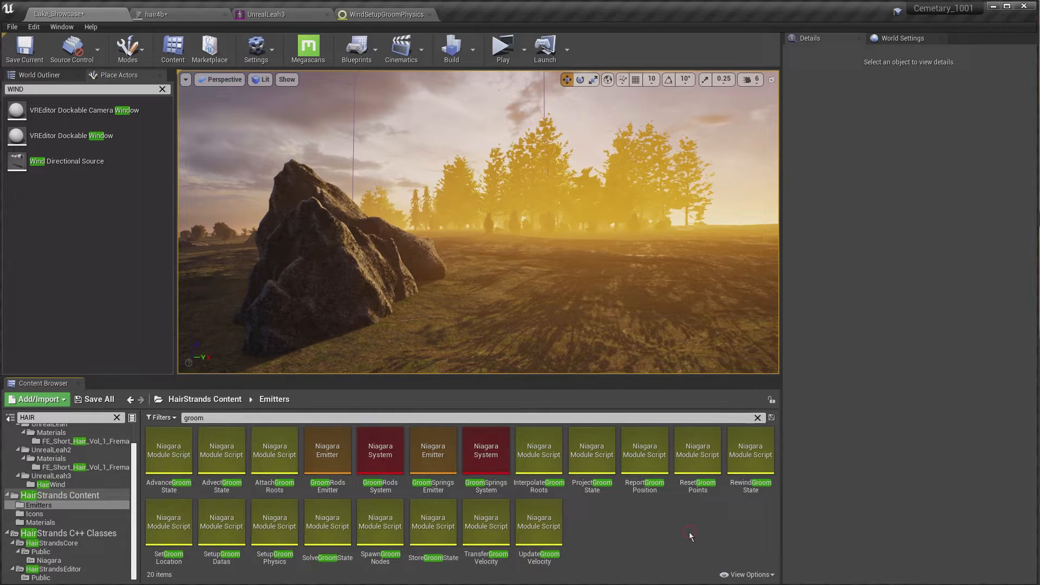
{"action": "left_click", "coordinate": [494, 457]}
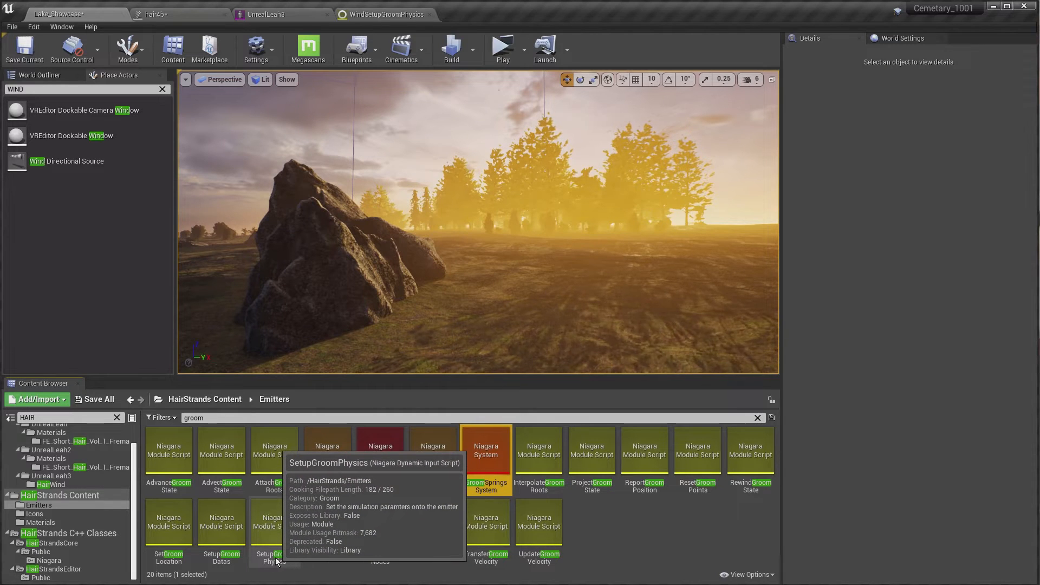
{"action": "left_click", "coordinate": [277, 530], "text": "ctrl"}
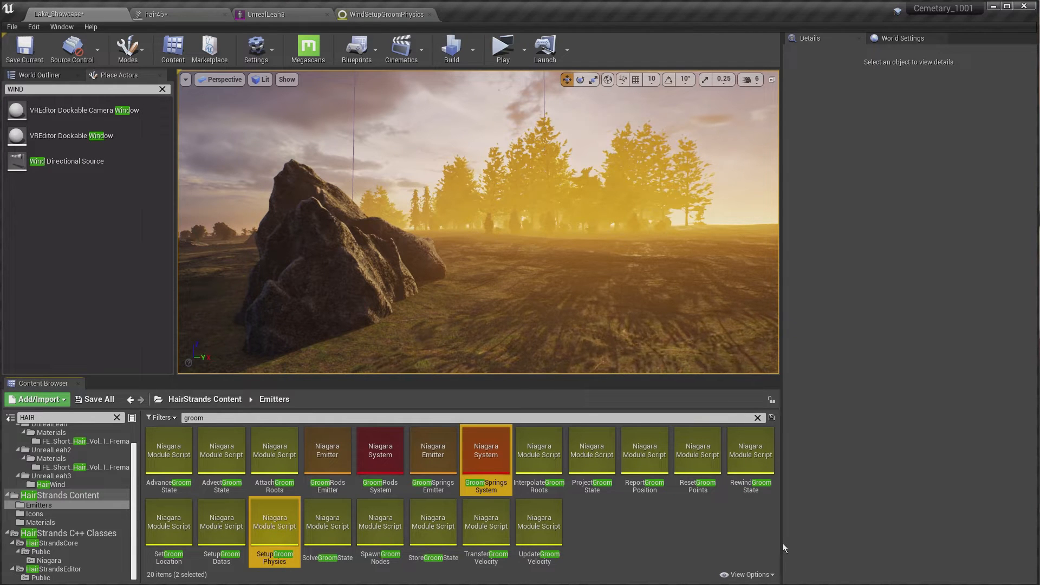
Step: Clear the folder search and copy the two selected groom assets into the DazToUnreal/UnrealLeah3 folder
{"action": "left_click", "coordinate": [116, 418]}
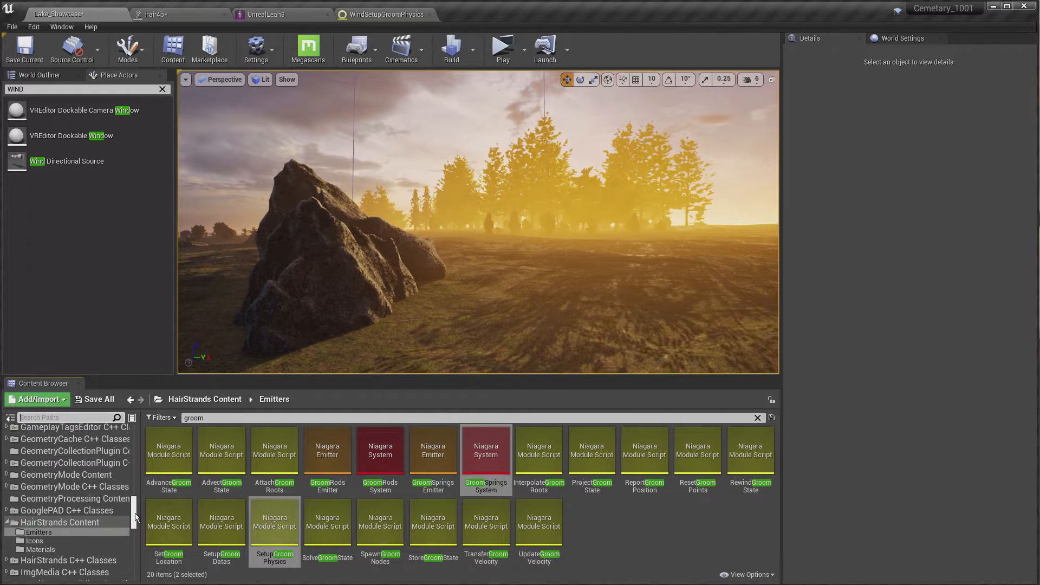
{"action": "left_click_drag", "start_coordinate": [134, 502], "coordinate": [134, 442]}
{"action": "scroll", "coordinate": [76, 481], "scroll_direction": "down", "scroll_amount": 1}
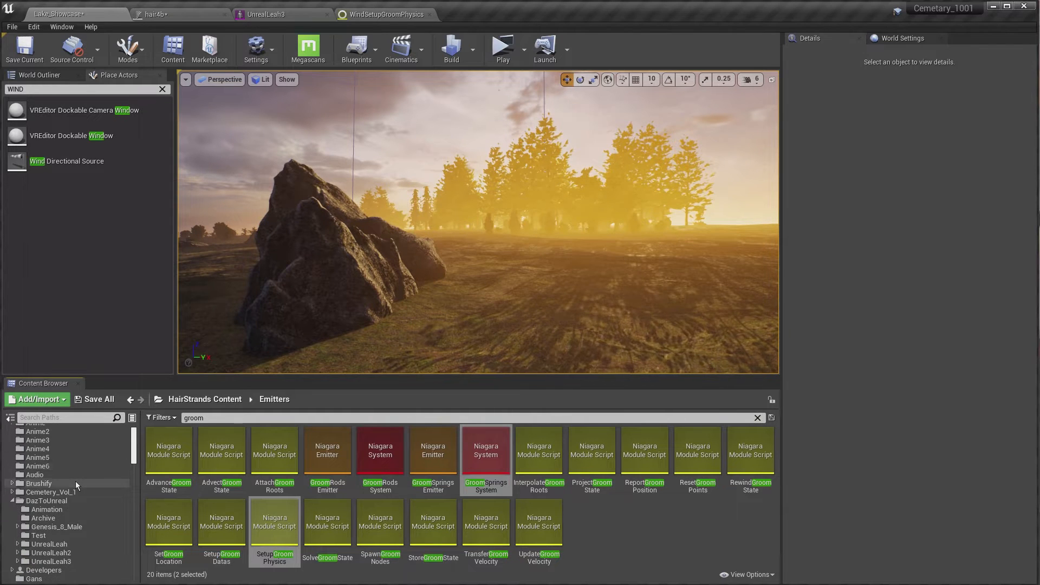
{"action": "scroll", "coordinate": [72, 480], "scroll_direction": "down", "scroll_amount": 1}
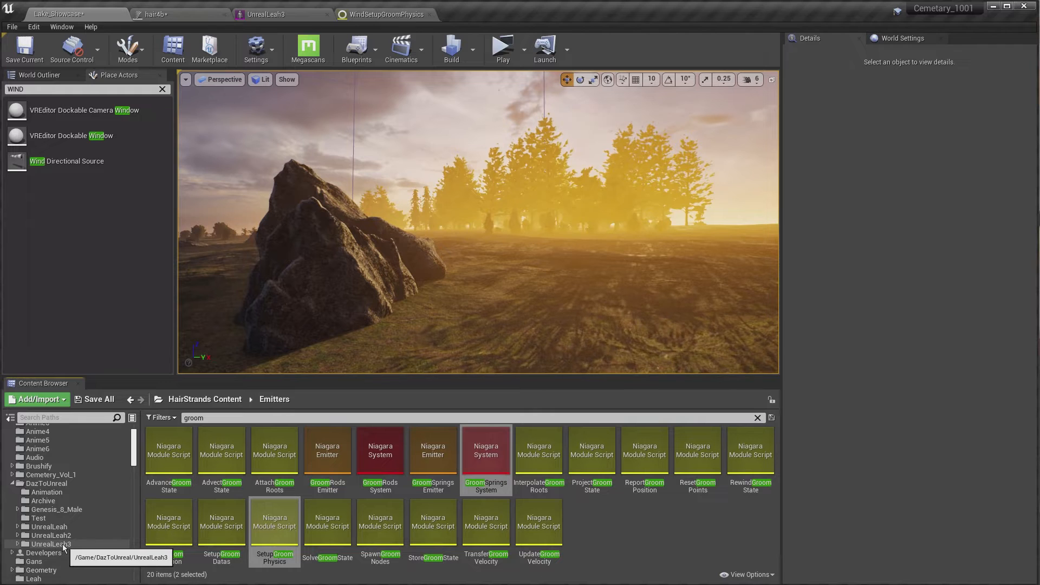
{"action": "mouse_move", "coordinate": [278, 517]}
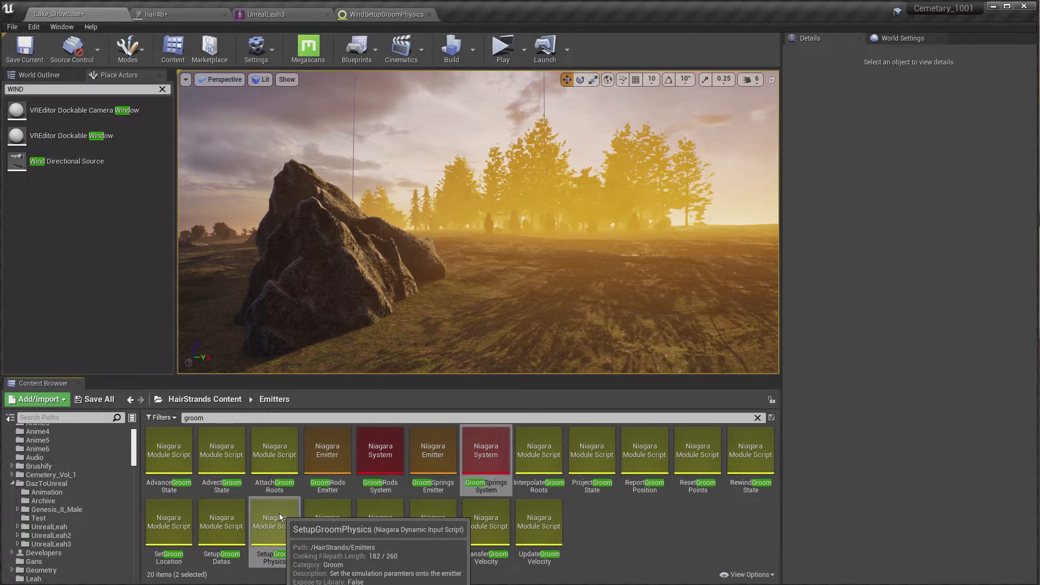
{"action": "left_click_drag", "start_coordinate": [278, 513], "coordinate": [72, 544]}
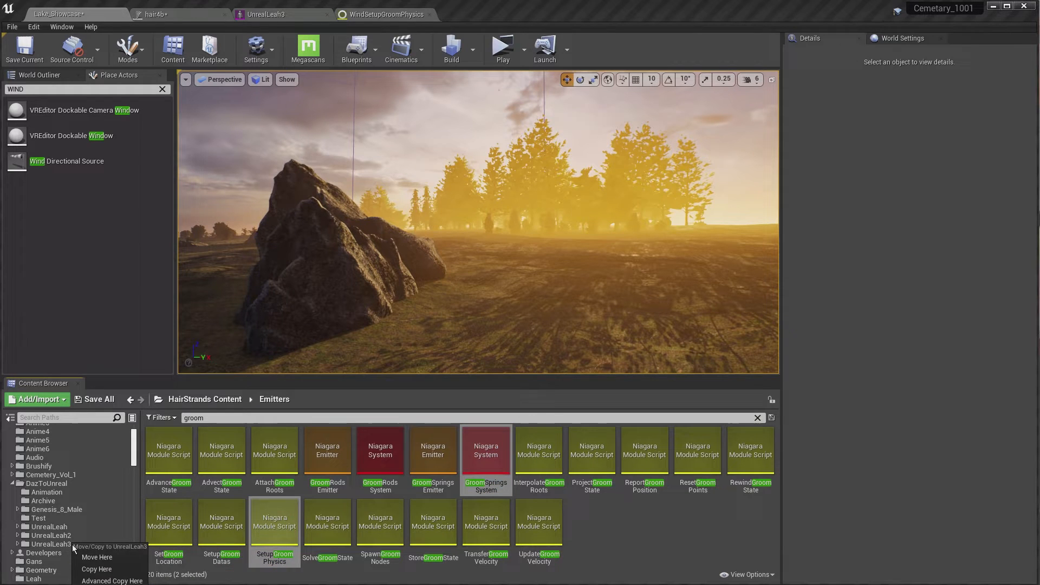
{"action": "left_click", "coordinate": [101, 570]}
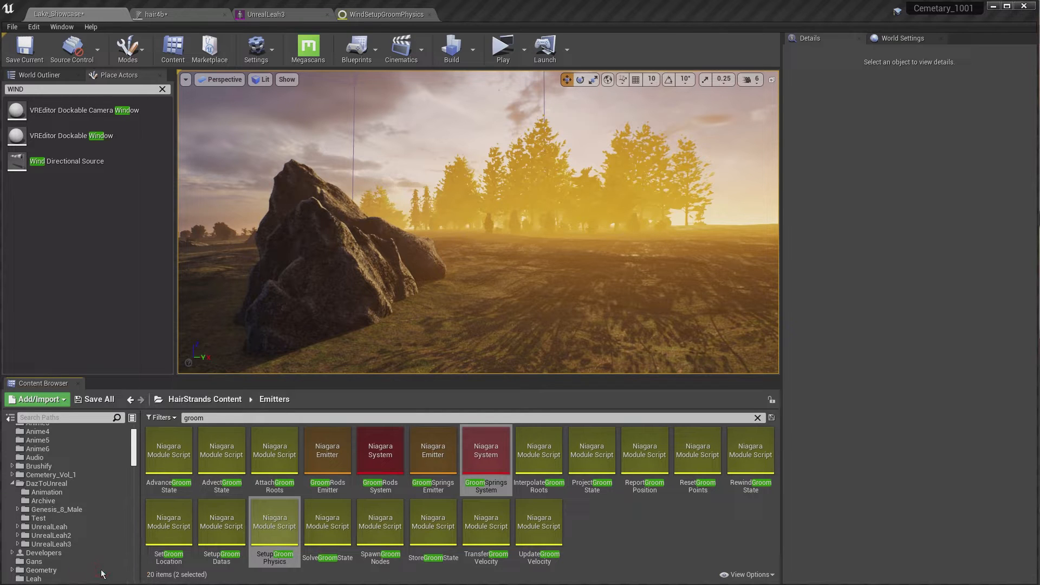
Step: In the UnrealLeah3 folder, clear the asset filter and rename the copied GroomSpringsSystem as WindGroomSpringsSystem
{"action": "double_click", "coordinate": [57, 544]}
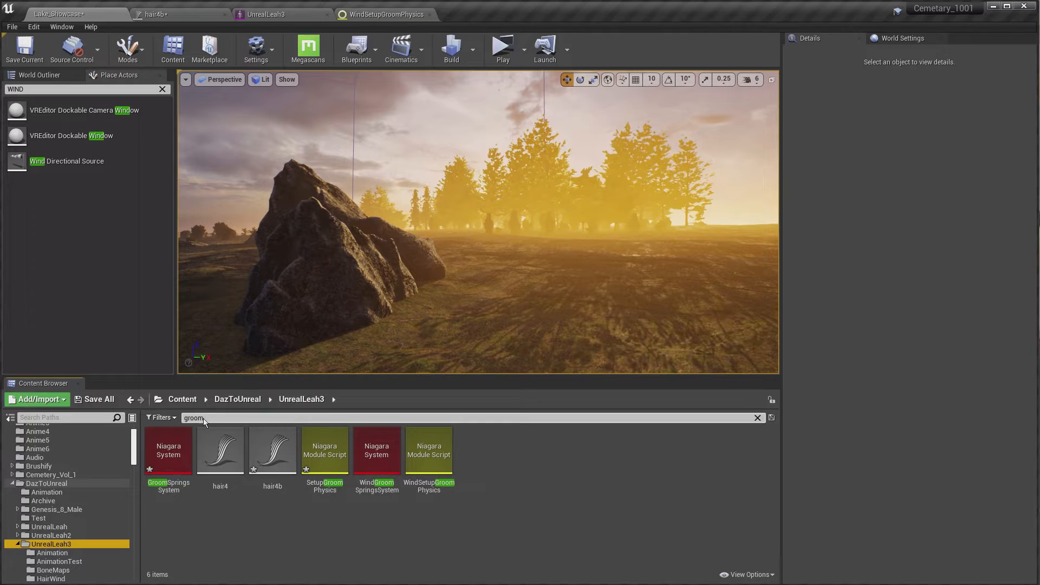
{"action": "left_click", "coordinate": [757, 418]}
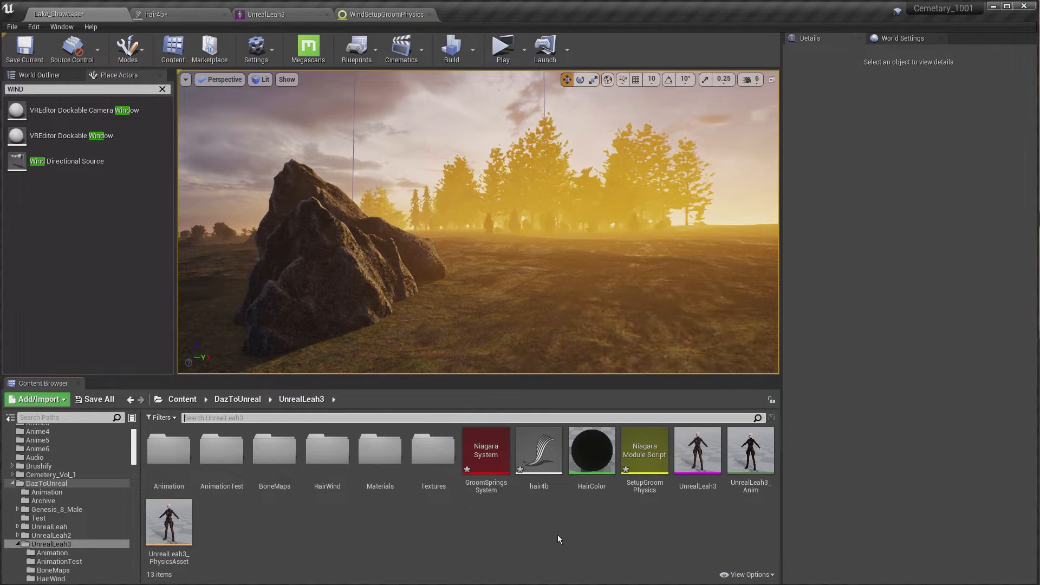
{"action": "right_click", "coordinate": [485, 453]}
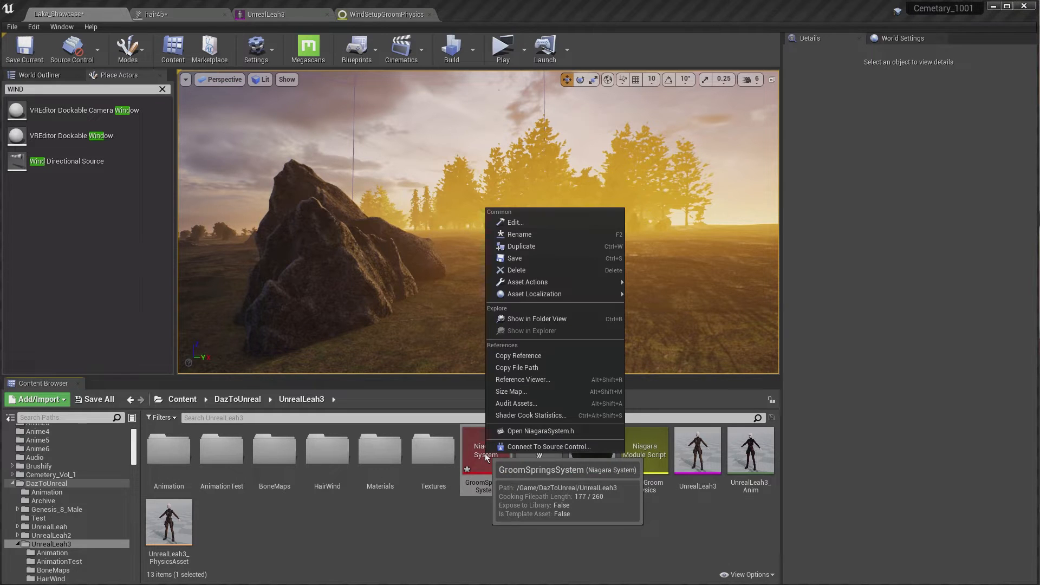
{"action": "left_click", "coordinate": [560, 236]}
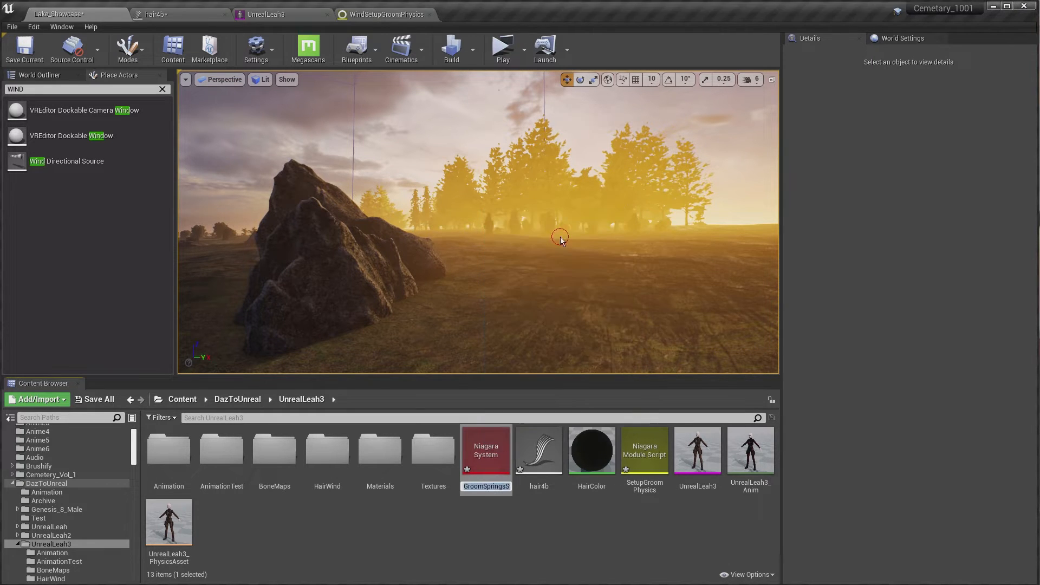
{"action": "left_click", "coordinate": [463, 489]}
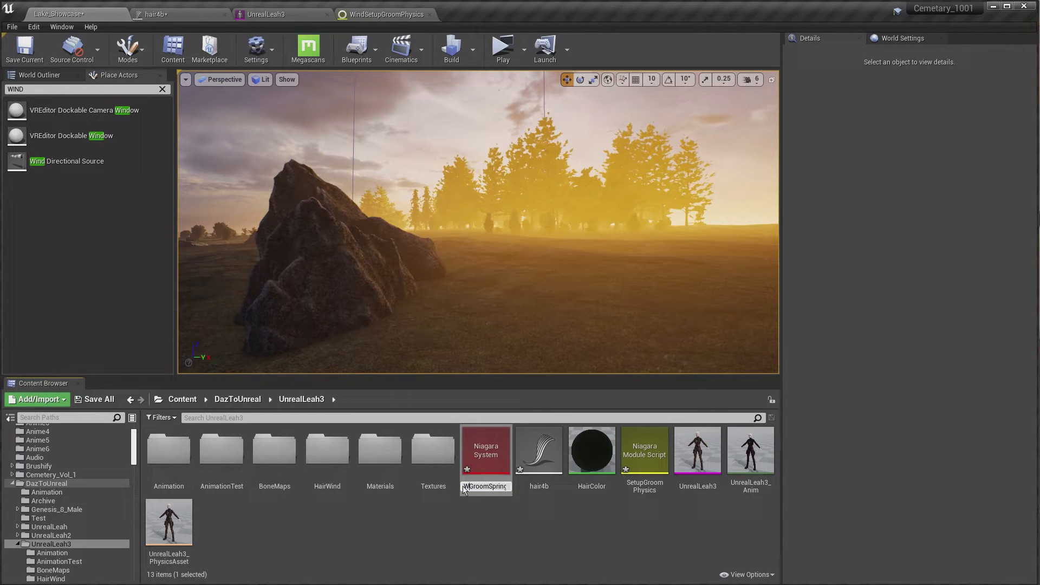
{"action": "key", "text": "Return"}
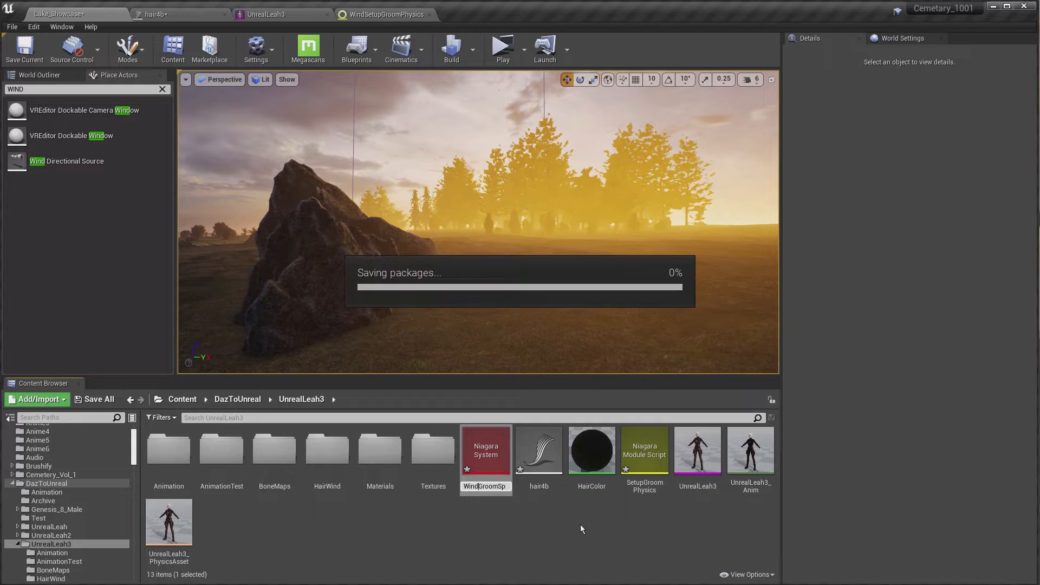
Step: Rename the copied SetupGroomPhysics module script in the UnrealLeah3 folder as WindSetupGroomPhysics
{"action": "right_click", "coordinate": [586, 473]}
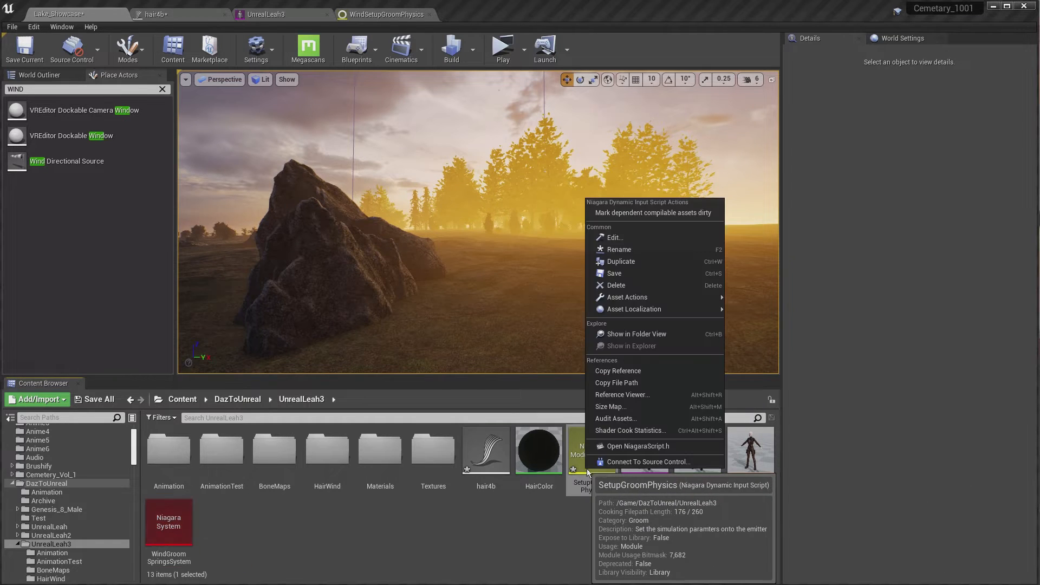
{"action": "left_click", "coordinate": [635, 261]}
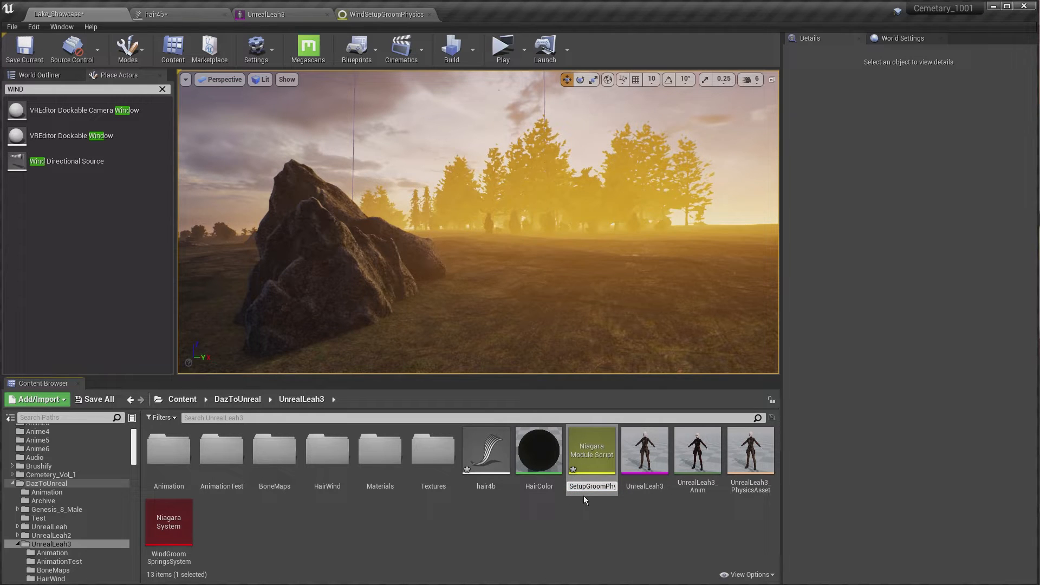
{"action": "type", "text": "Wind"}
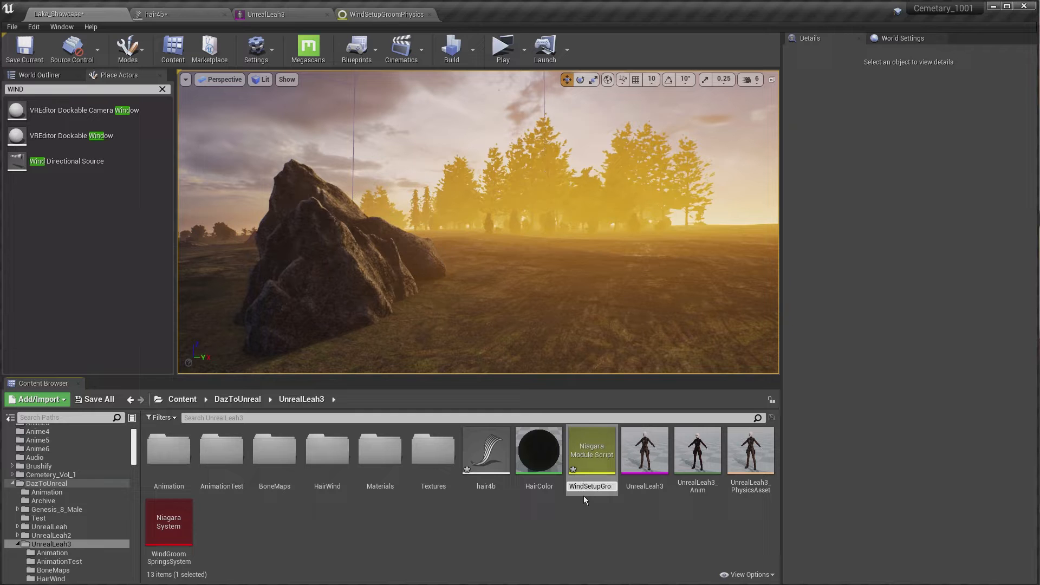
{"action": "key", "text": "Return"}
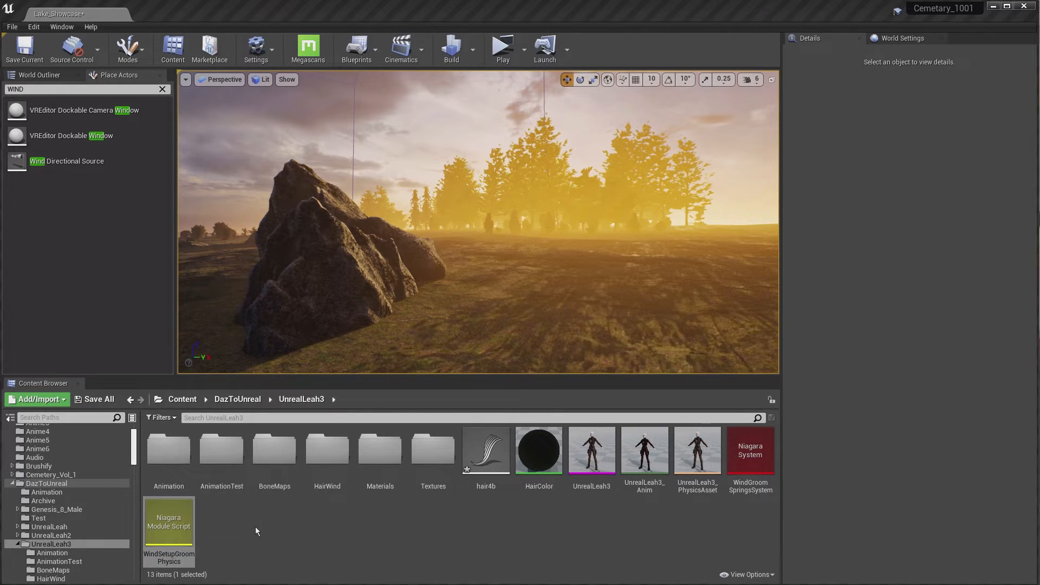
{"action": "mouse_move", "coordinate": [188, 554]}
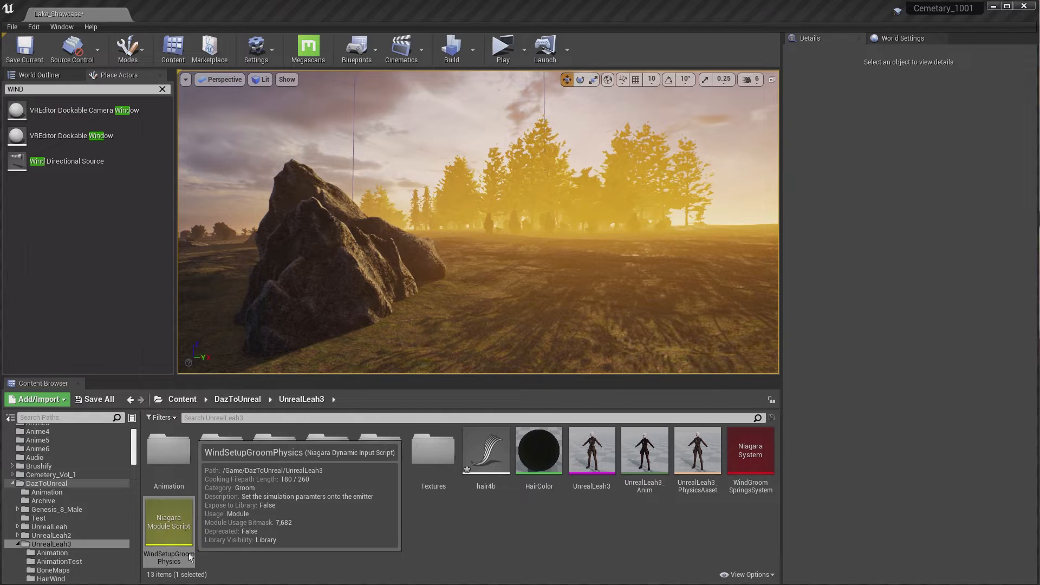
{"action": "mouse_move", "coordinate": [182, 523]}
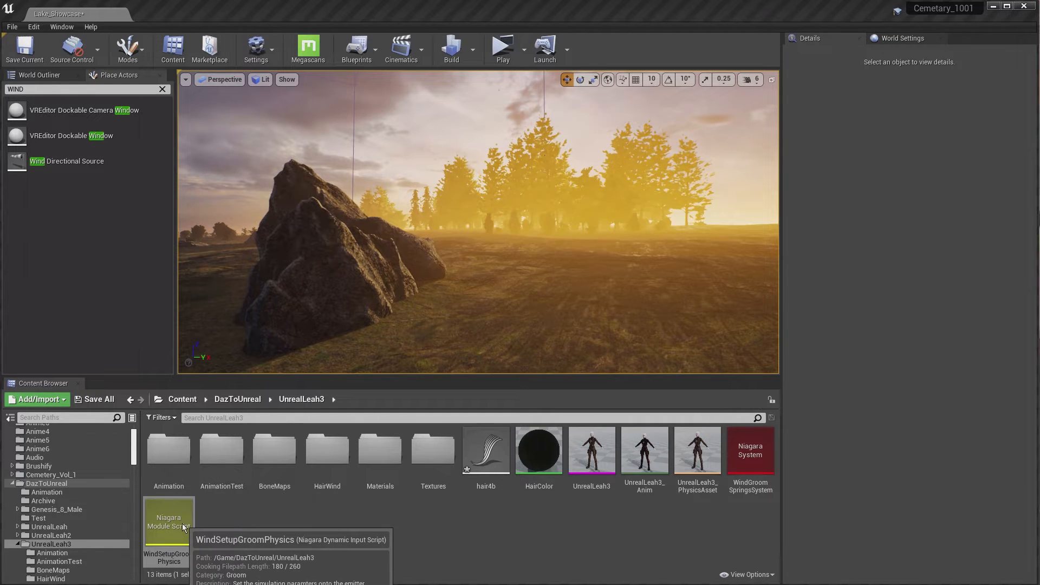
Step: Open the WindSetupGroomPhysics module script and examine the node groups that set the solver and forces properties
{"action": "double_click", "coordinate": [180, 518]}
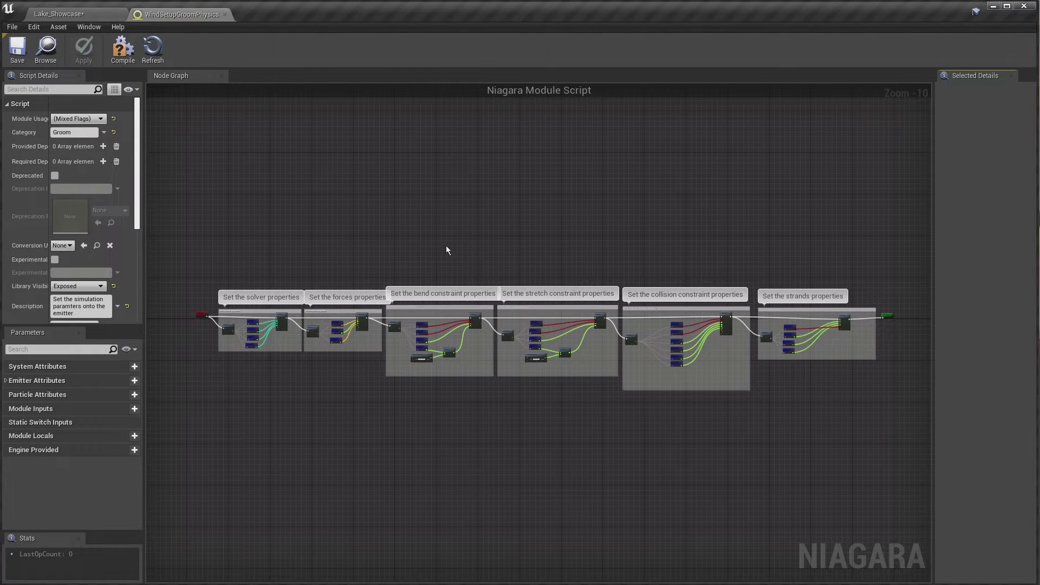
{"action": "scroll", "coordinate": [240, 310], "scroll_direction": "up", "scroll_amount": 4}
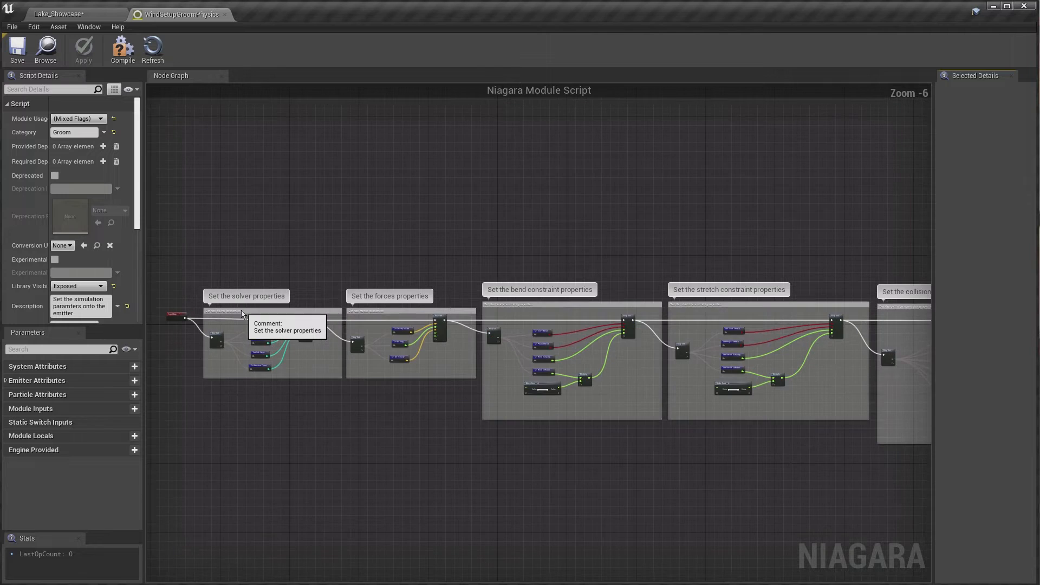
{"action": "scroll", "coordinate": [242, 309], "scroll_direction": "up", "scroll_amount": 2}
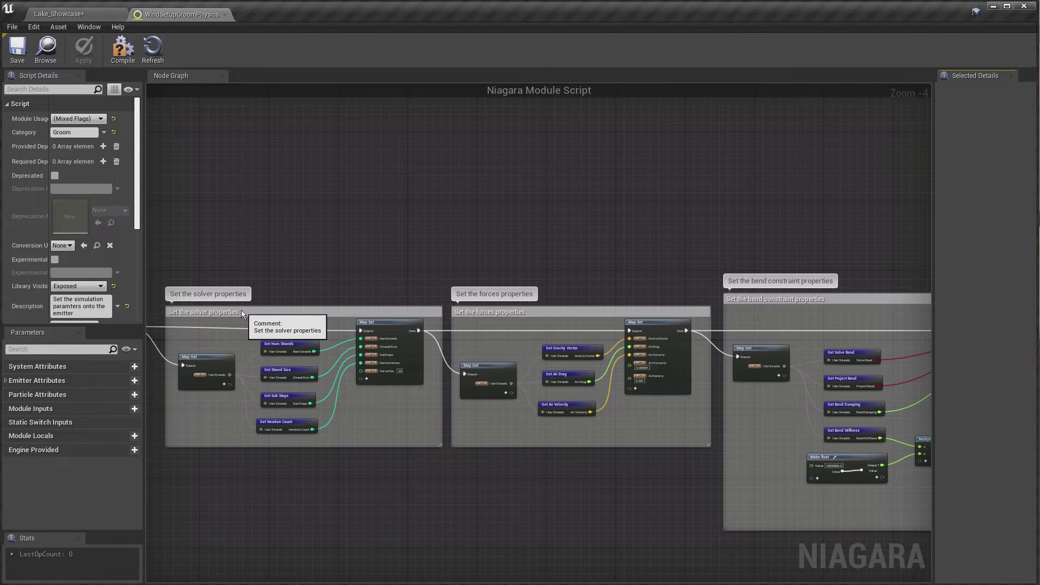
{"action": "scroll", "coordinate": [242, 310], "scroll_direction": "up", "scroll_amount": 4}
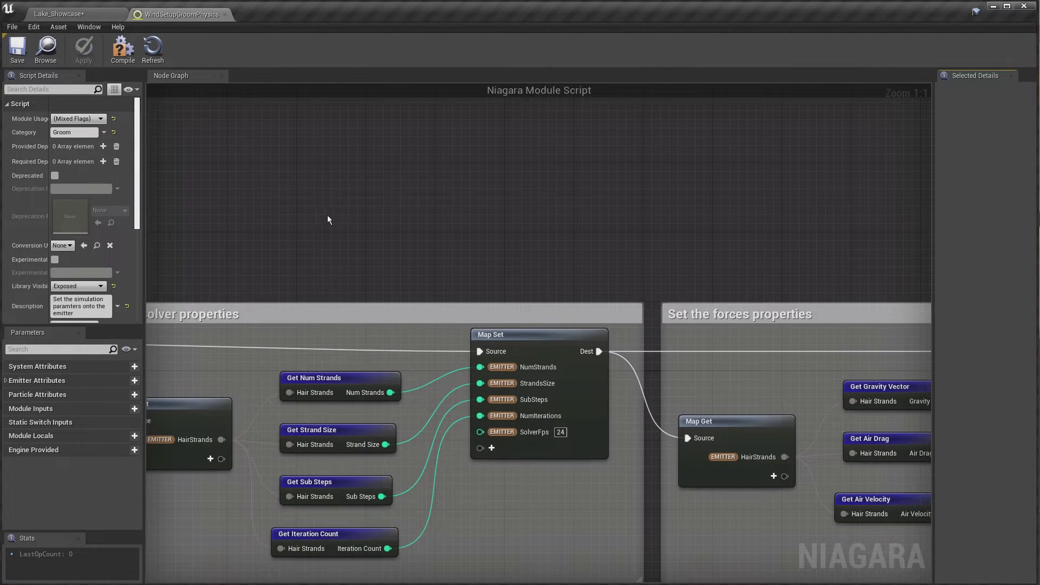
{"action": "right_click_drag", "start_coordinate": [336, 224], "coordinate": [260, 161]}
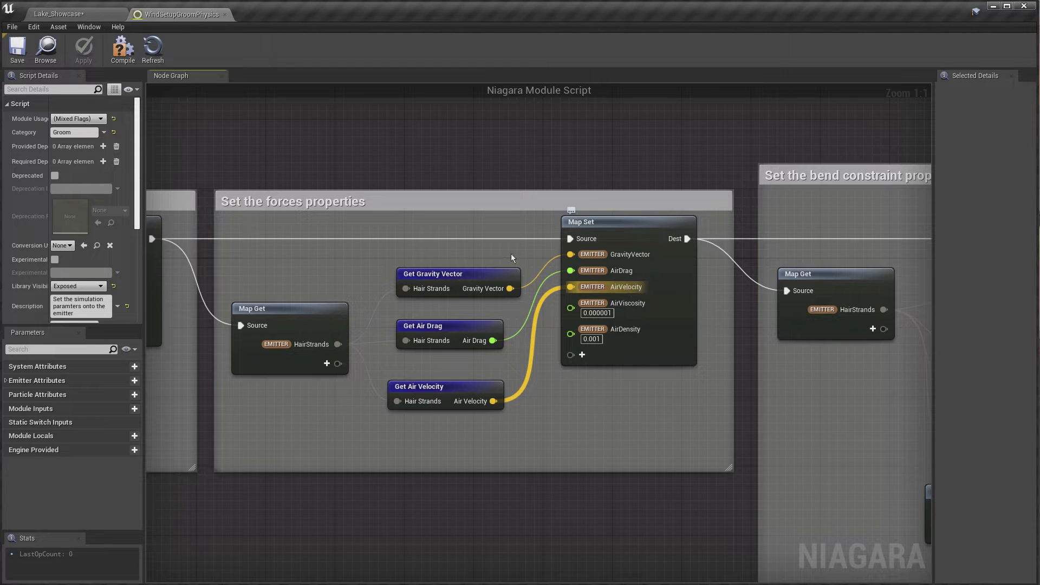
{"action": "right_click_drag", "start_coordinate": [209, 130], "coordinate": [400, 135]}
{"action": "right_click_drag", "start_coordinate": [192, 151], "coordinate": [366, 141]}
{"action": "right_click_drag", "start_coordinate": [238, 171], "coordinate": [330, 123]}
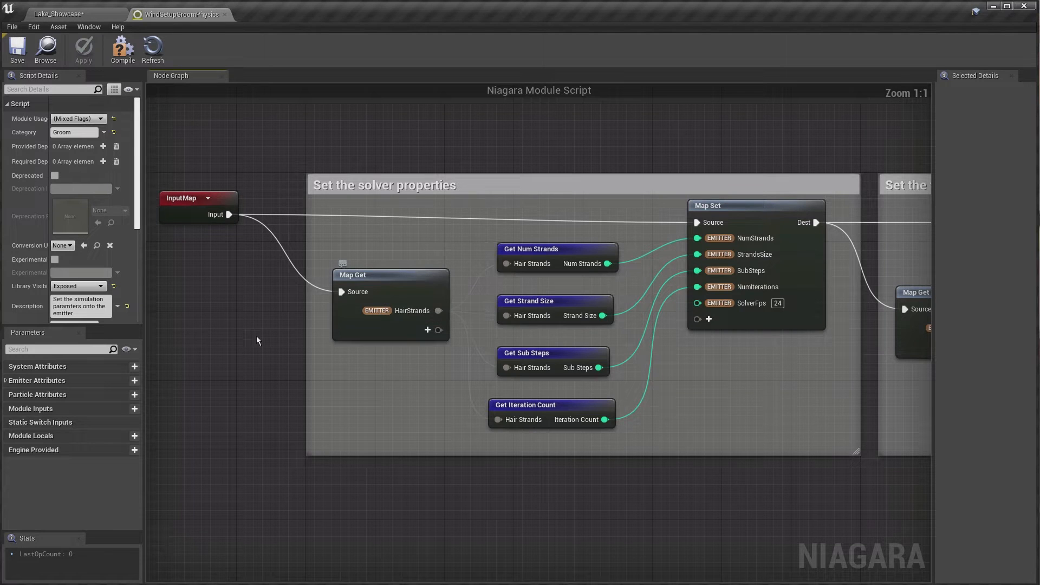
Step: Add a new Vector input parameter to the Map Get node in the solver properties group
{"action": "scroll", "coordinate": [394, 315], "scroll_direction": "up", "scroll_amount": 3}
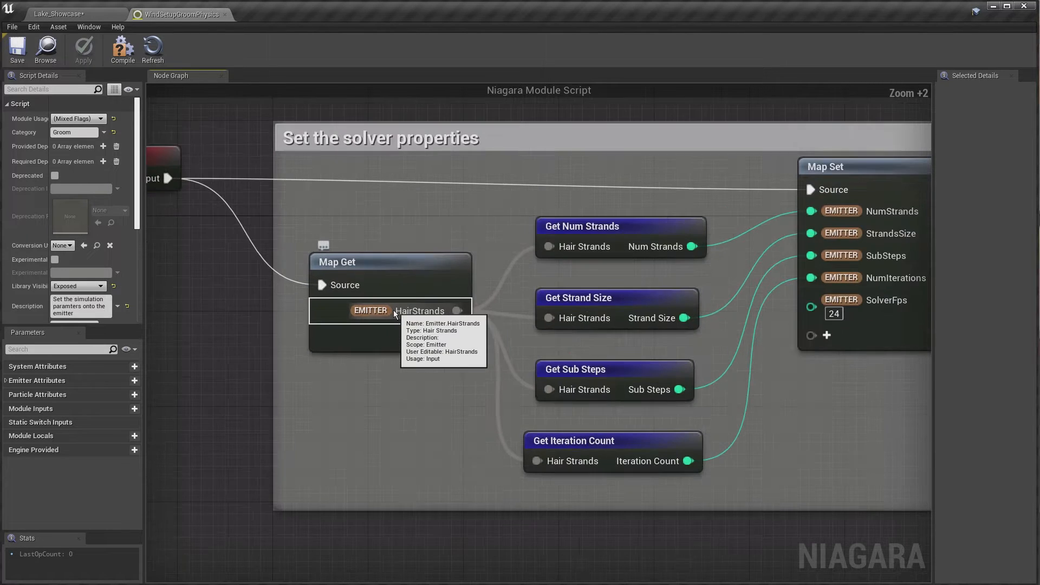
{"action": "scroll", "coordinate": [387, 314], "scroll_direction": "down", "scroll_amount": 9}
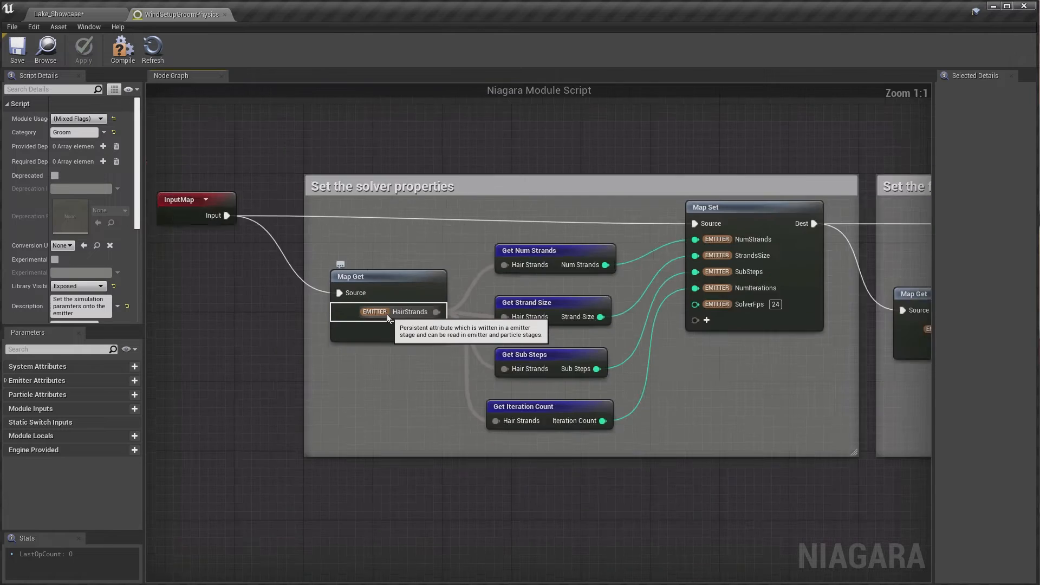
{"action": "scroll", "coordinate": [388, 317], "scroll_direction": "up", "scroll_amount": 5}
{"action": "scroll", "coordinate": [389, 316], "scroll_direction": "up", "scroll_amount": 1}
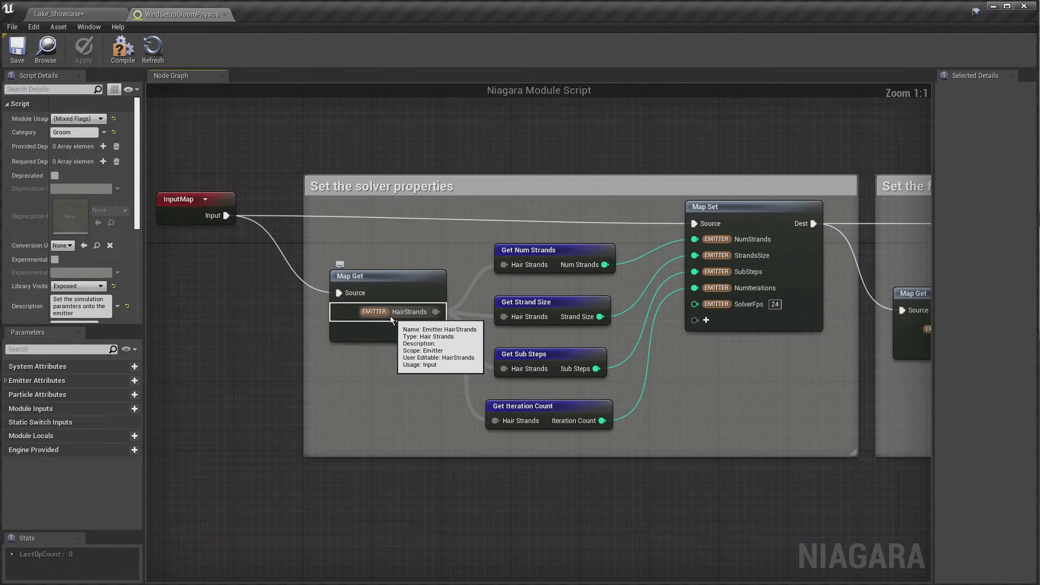
{"action": "scroll", "coordinate": [391, 317], "scroll_direction": "up", "scroll_amount": 2}
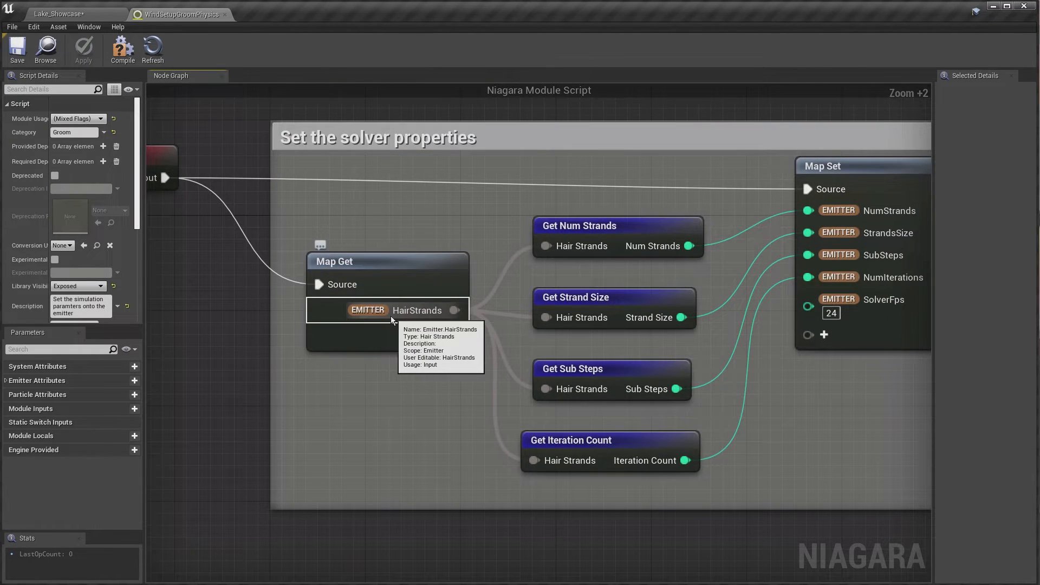
{"action": "scroll", "coordinate": [391, 316], "scroll_direction": "up", "scroll_amount": 1}
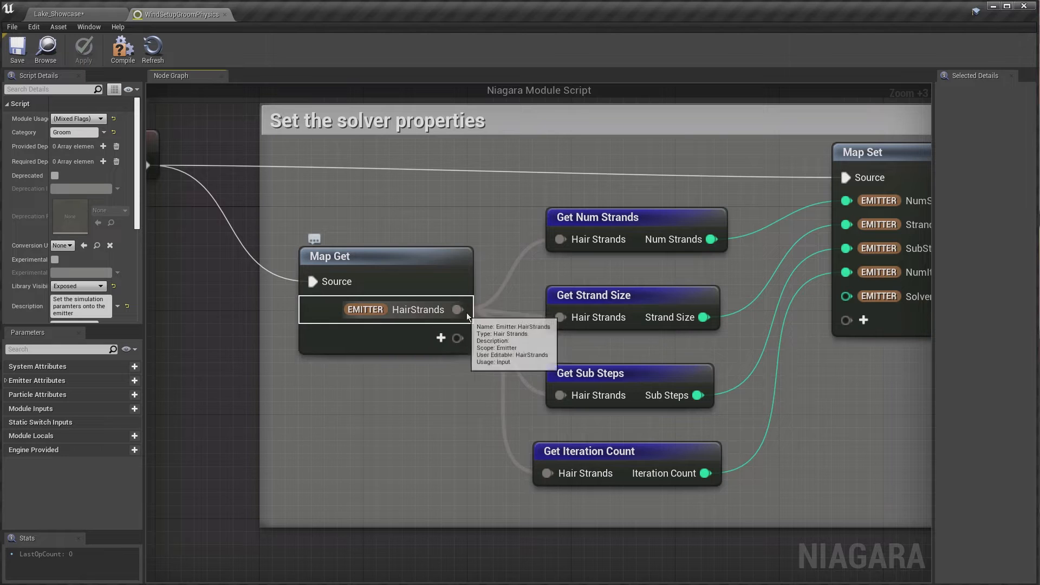
{"action": "left_click", "coordinate": [438, 341]}
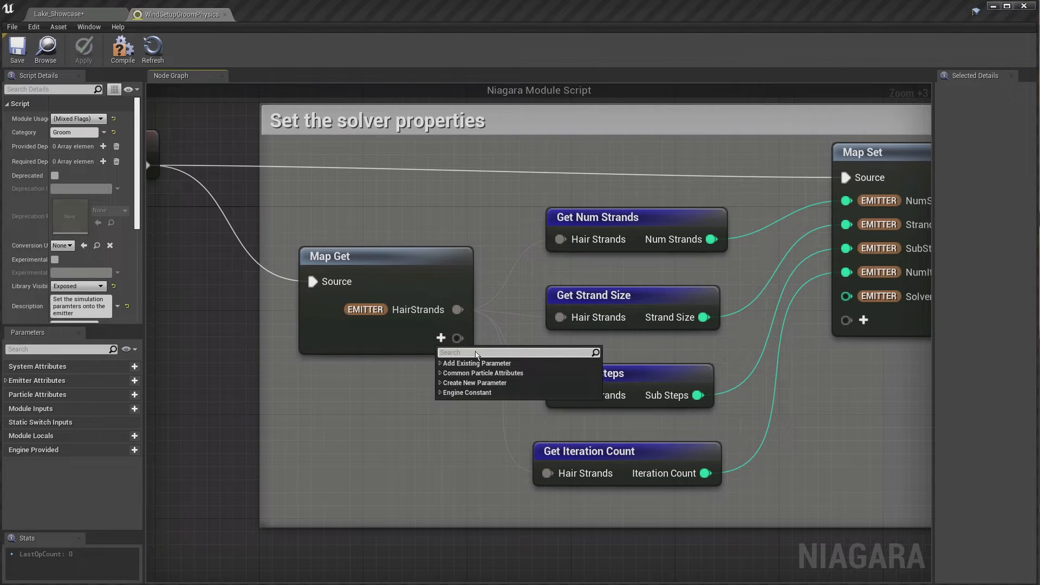
{"action": "type", "text": "vector"}
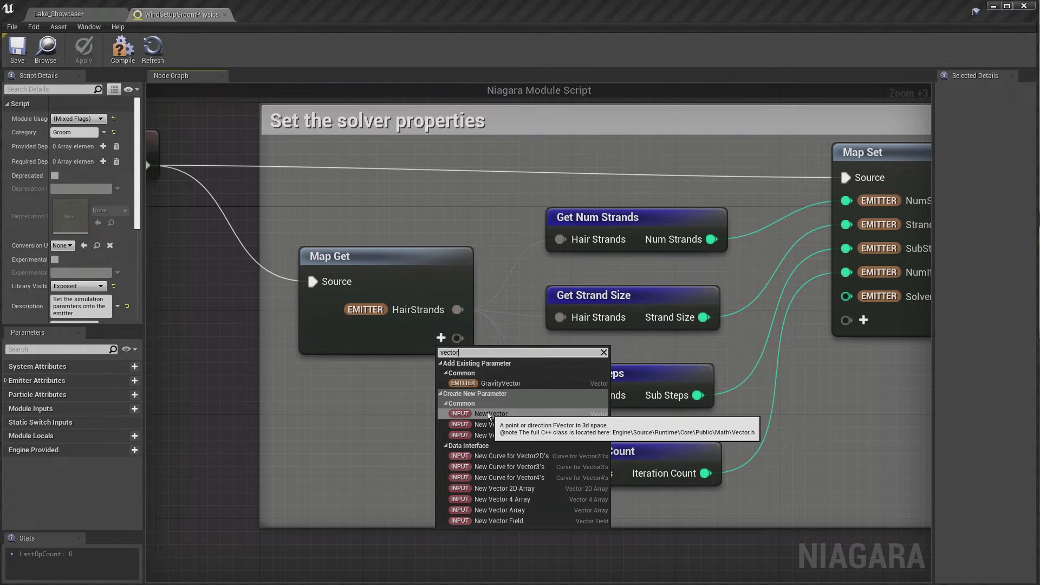
{"action": "left_click", "coordinate": [487, 412]}
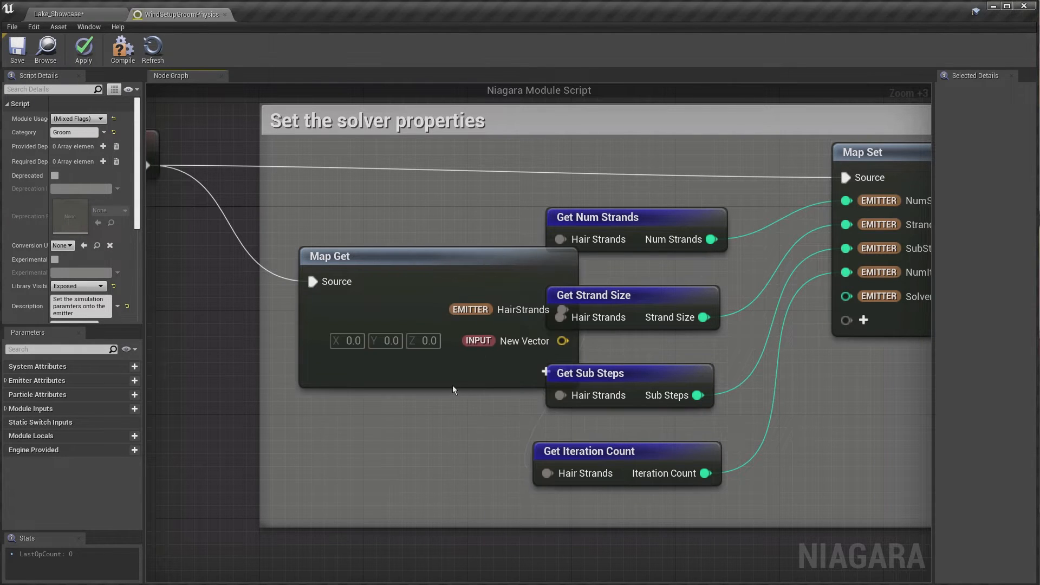
Step: Rename the new vector input on the solver group's Map Get node as Wind
{"action": "left_click", "coordinate": [517, 343]}
{"action": "right_click", "coordinate": [517, 345]}
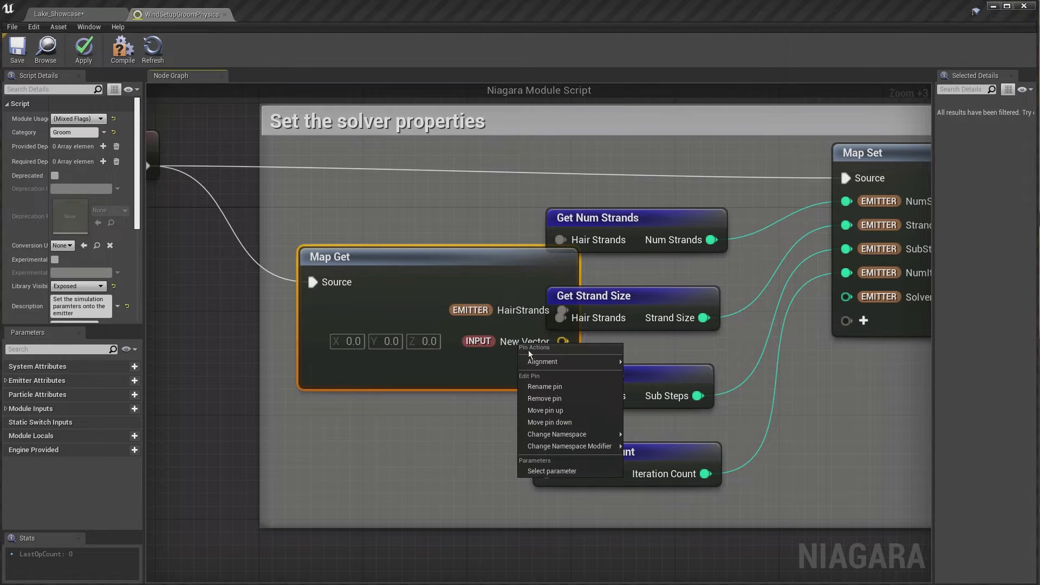
{"action": "left_click", "coordinate": [547, 386]}
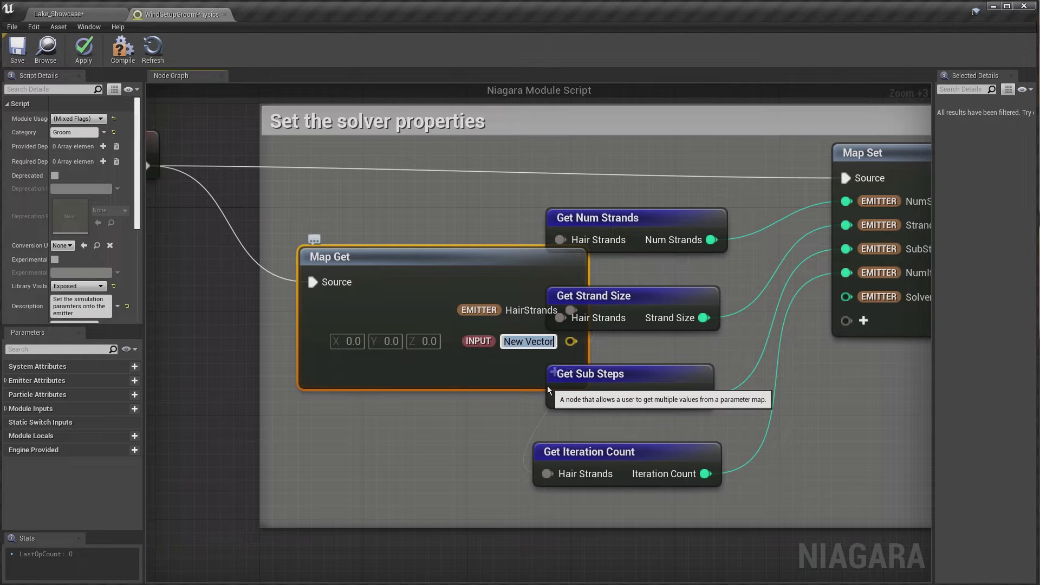
{"action": "type", "text": "Wind"}
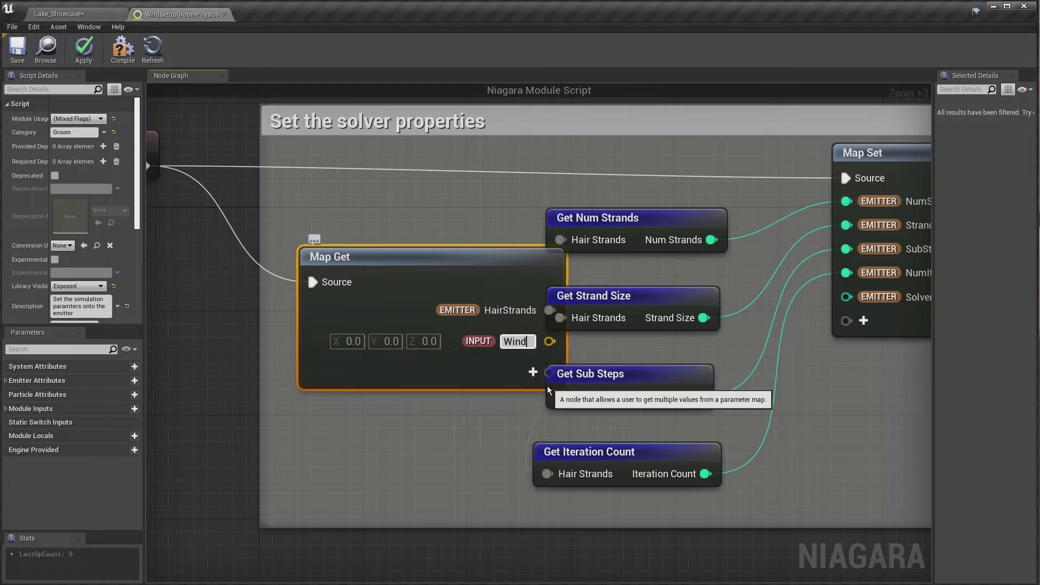
{"action": "key", "text": "Return"}
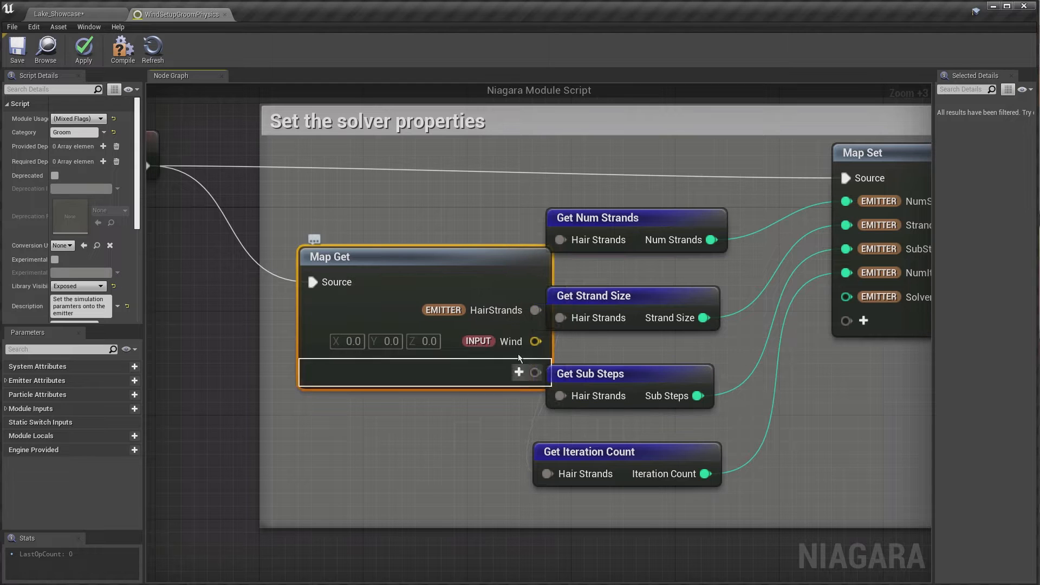
Step: Widen the solver properties comment box and move its Map Get node clear of the neighbouring Get nodes
{"action": "left_click_drag", "start_coordinate": [478, 268], "coordinate": [452, 253]}
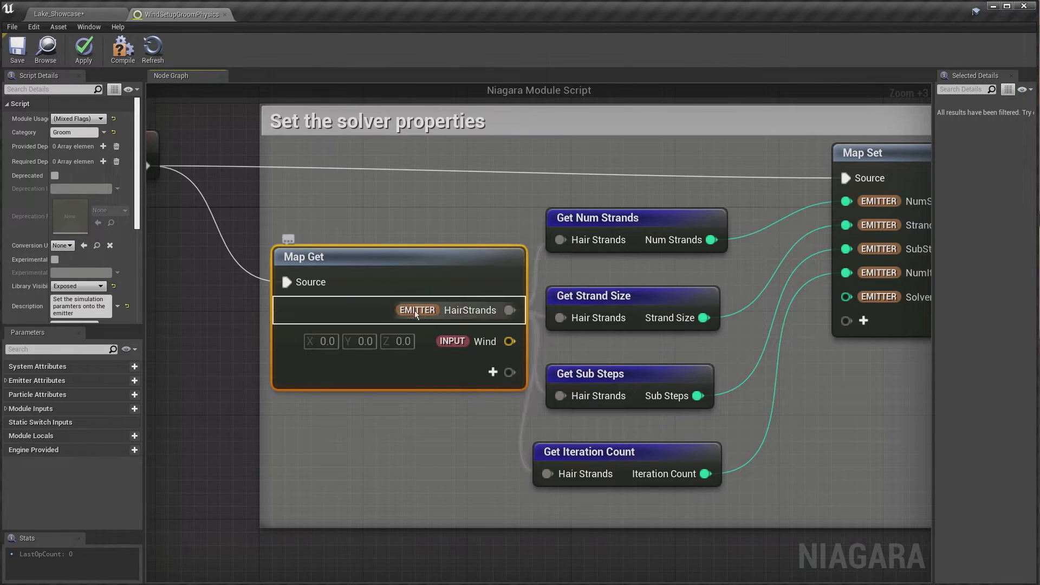
{"action": "left_click_drag", "start_coordinate": [261, 315], "coordinate": [200, 304]}
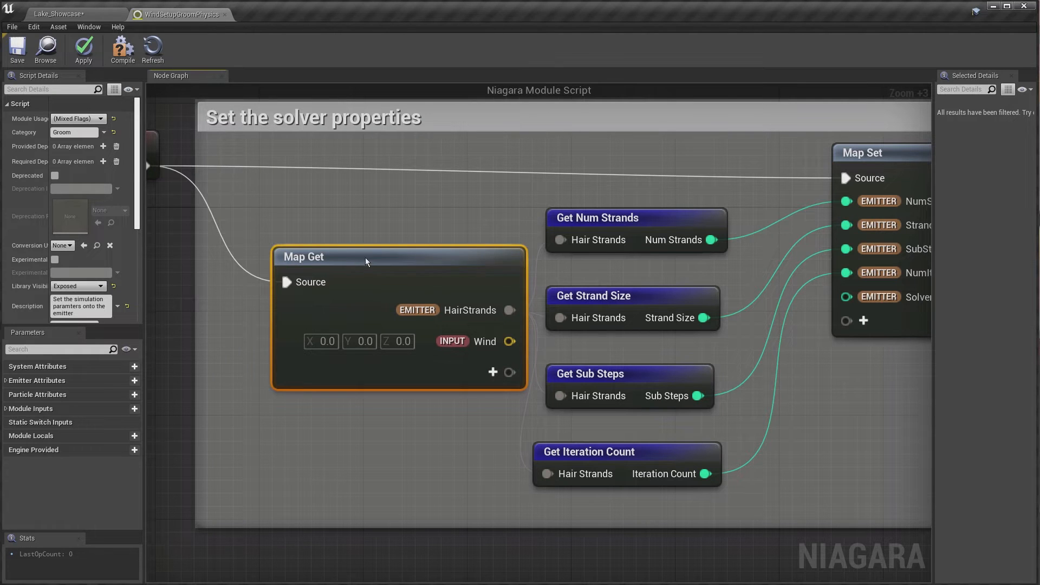
{"action": "left_click_drag", "start_coordinate": [365, 258], "coordinate": [317, 258]}
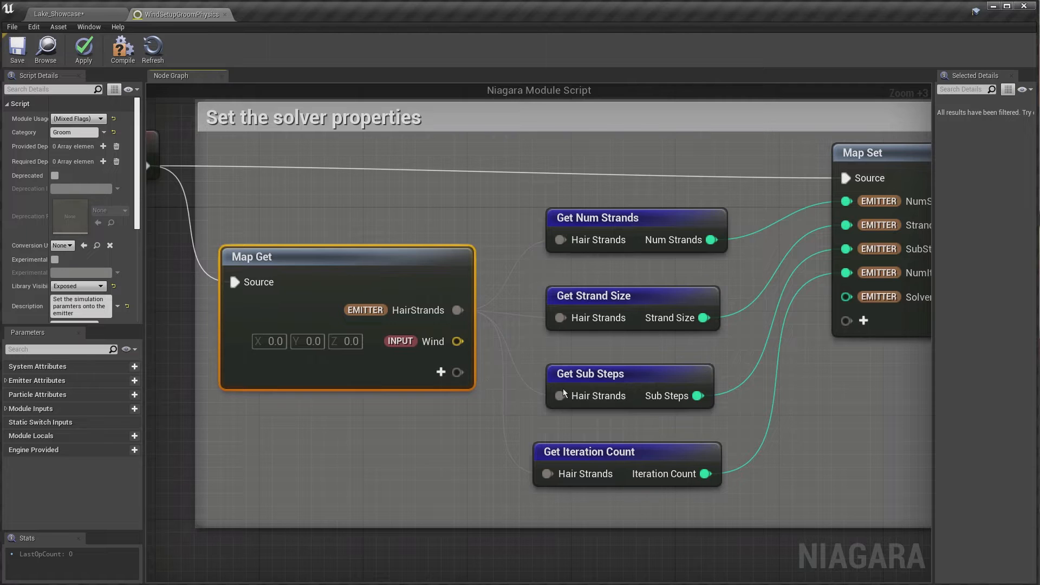
Step: Connect the Wind input to AirVelocity on the Map Set node in the forces properties group, replacing Get Air Velocity
{"action": "scroll", "coordinate": [564, 389], "scroll_direction": "down", "scroll_amount": 3}
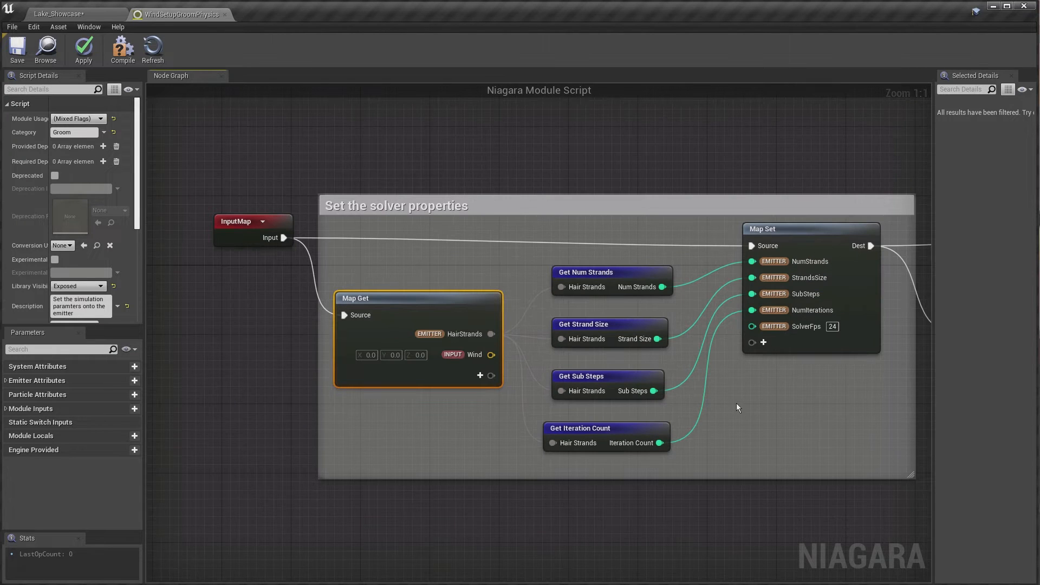
{"action": "right_click_drag", "start_coordinate": [736, 403], "coordinate": [156, 390]}
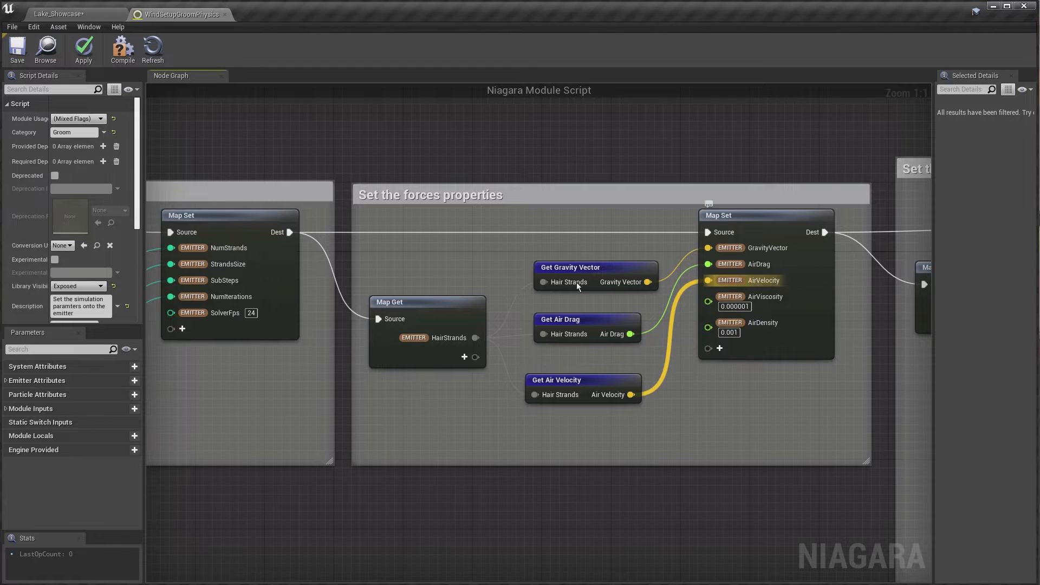
{"action": "right_click_drag", "start_coordinate": [239, 132], "coordinate": [576, 131]}
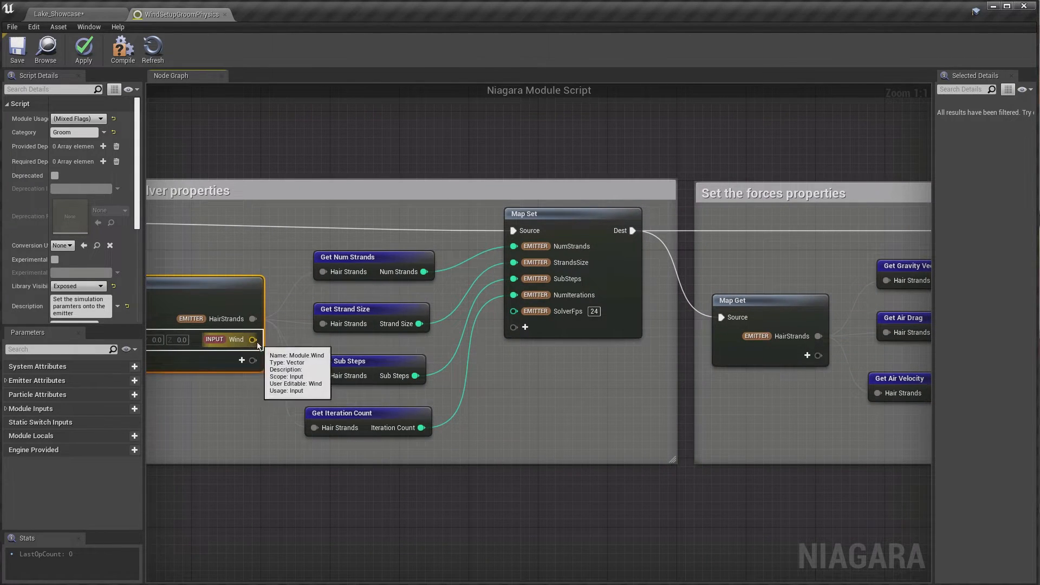
{"action": "left_click_drag", "start_coordinate": [252, 340], "coordinate": [794, 283]}
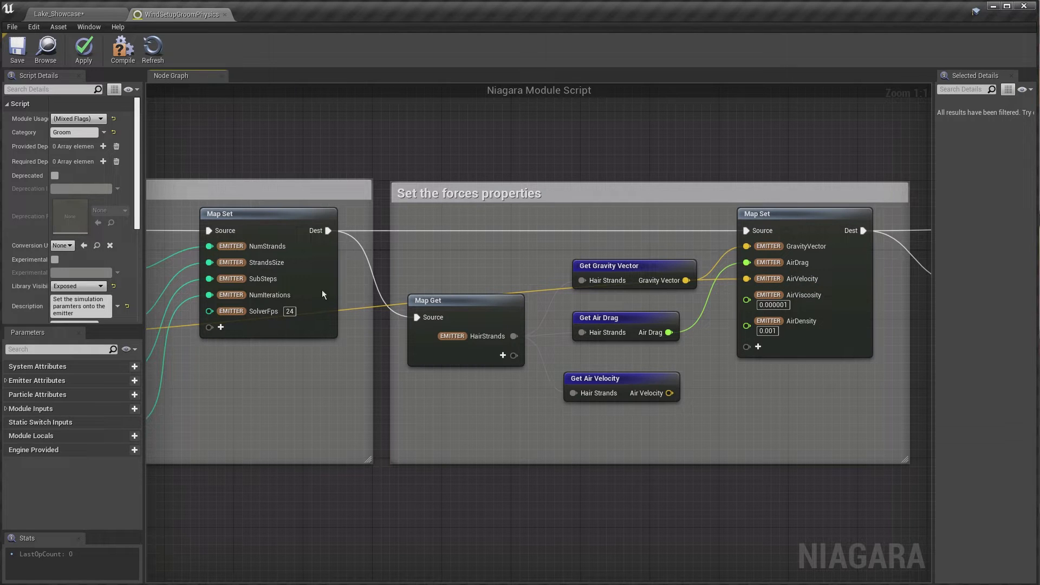
Step: Apply the changes to the WindSetupGroomPhysics script and close it
{"action": "scroll", "coordinate": [323, 310], "scroll_direction": "down", "scroll_amount": 5}
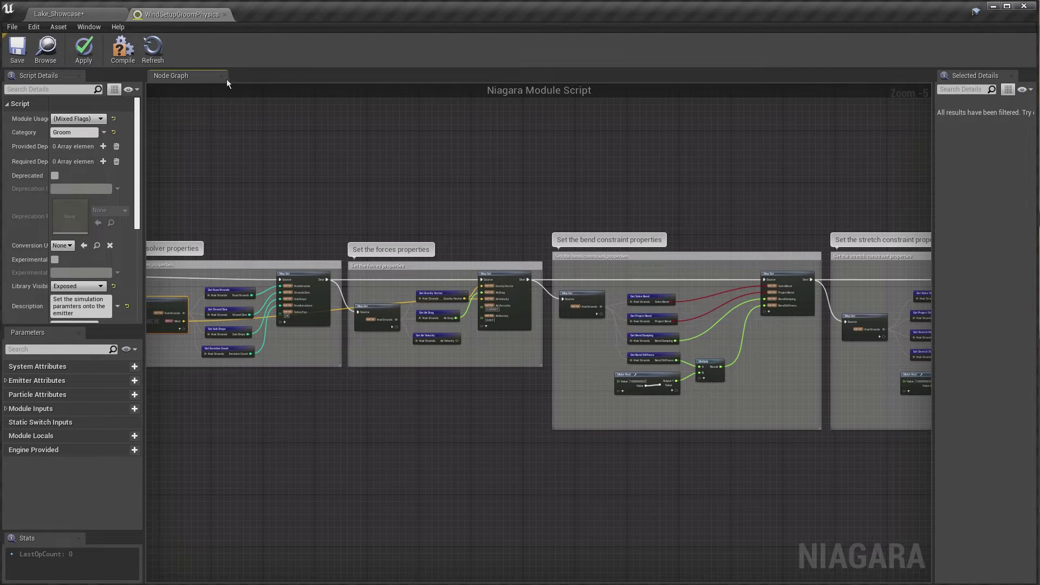
{"action": "left_click", "coordinate": [83, 49]}
{"action": "left_click", "coordinate": [225, 14]}
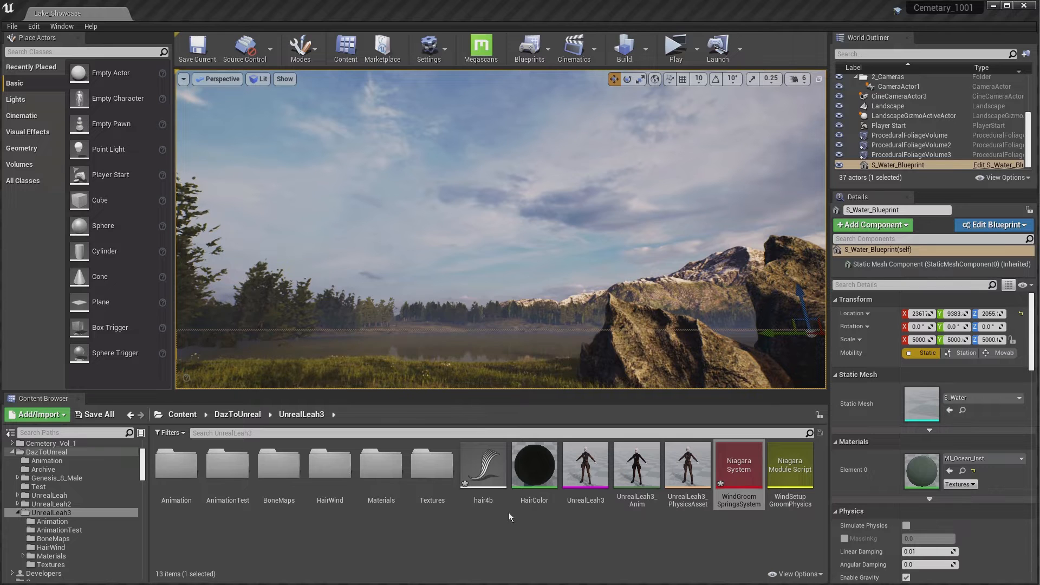
Step: Open WindGroomSpringsSystem from the UnrealLeah3 folder and set the end of the timeline's view range to 25
{"action": "left_click", "coordinate": [739, 467]}
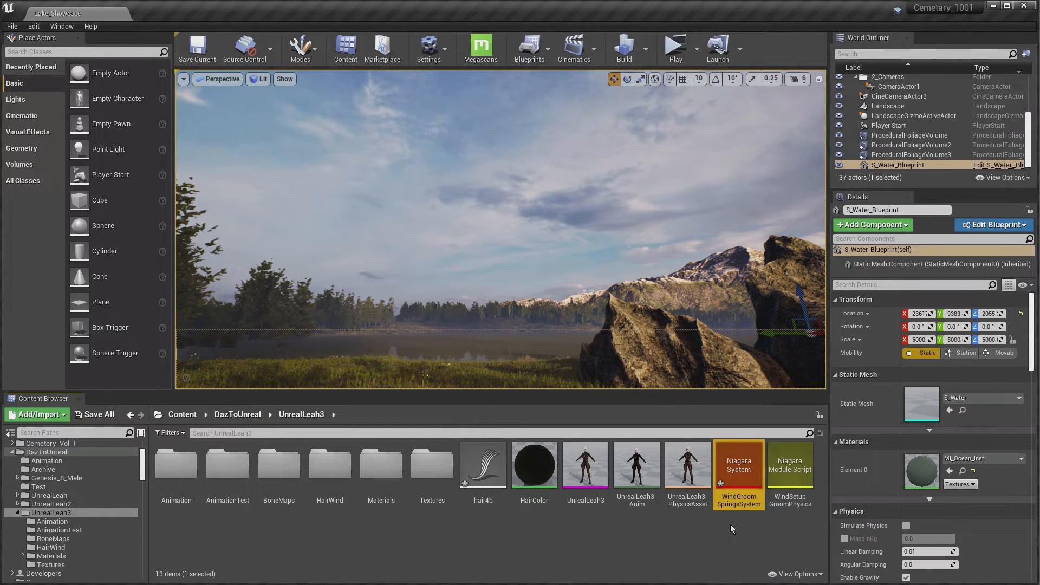
{"action": "double_click", "coordinate": [740, 462]}
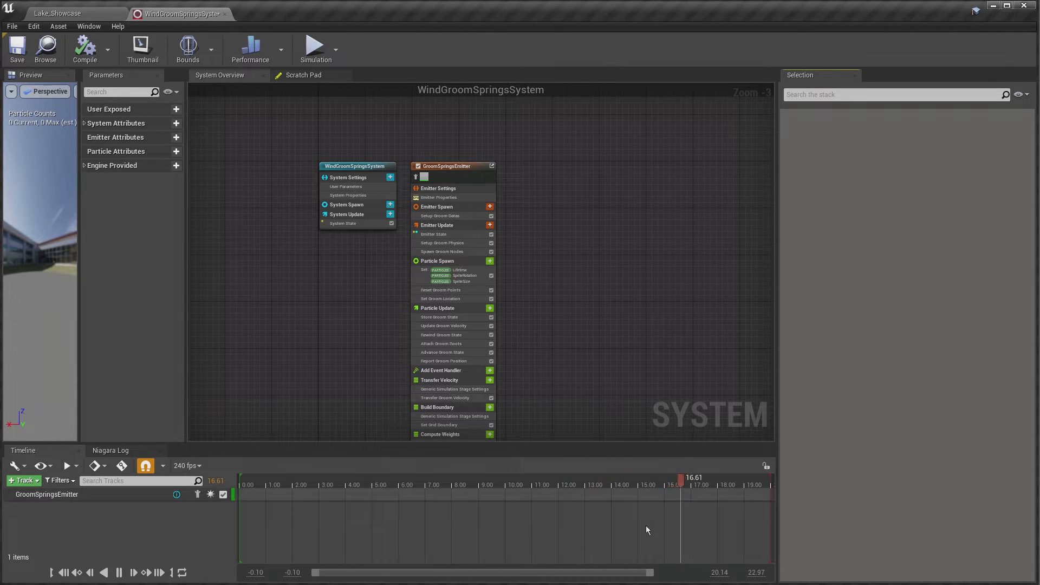
{"action": "left_click", "coordinate": [719, 574]}
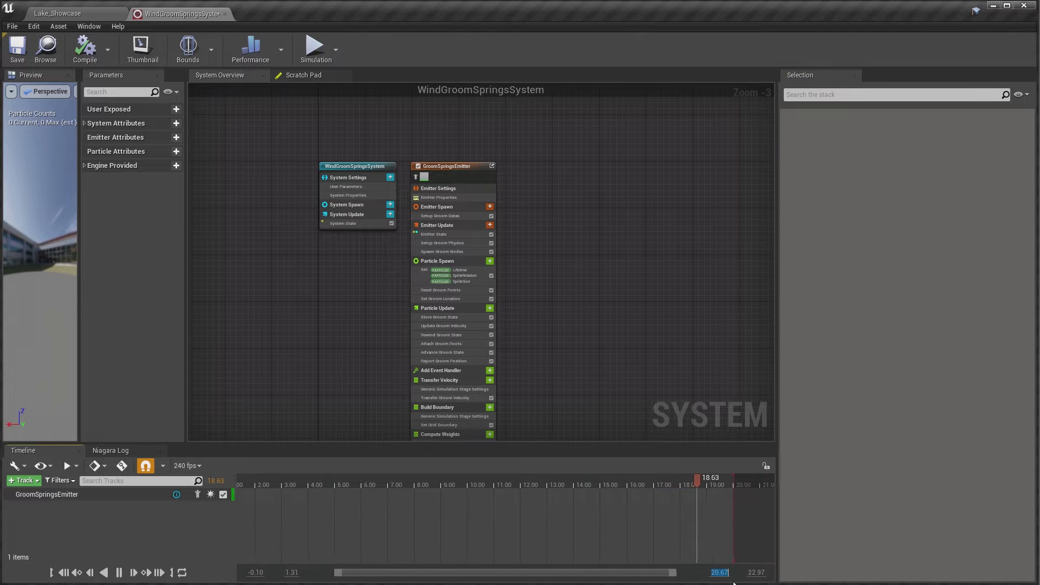
{"action": "type", "text": "25"}
{"action": "key", "text": "Return"}
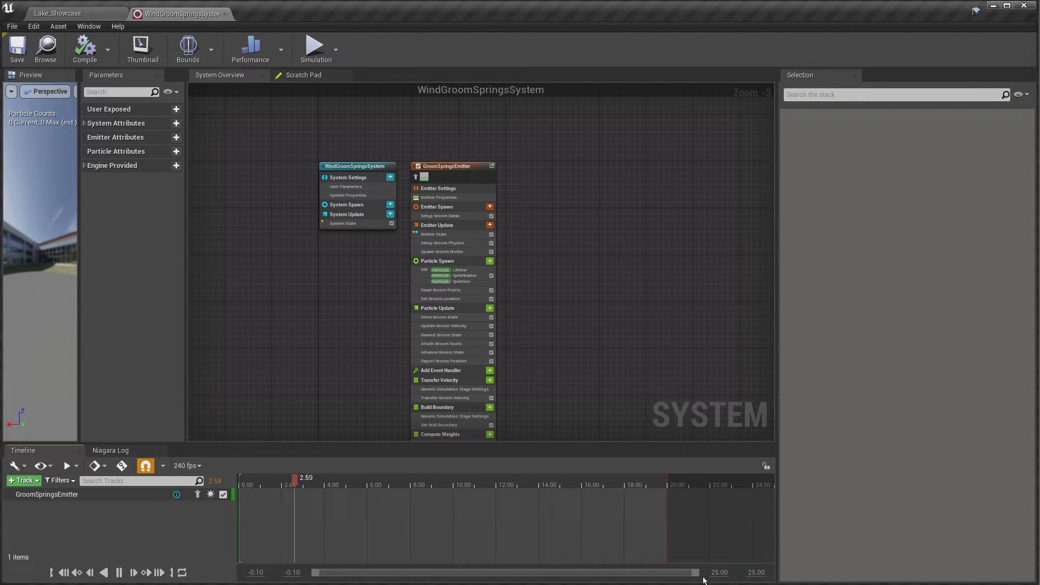
{"action": "mouse_move", "coordinate": [667, 483]}
{"action": "left_mouse_down"}
{"action": "mouse_move", "coordinate": [654, 486]}
{"action": "mouse_move", "coordinate": [668, 483]}
{"action": "left_mouse_up"}
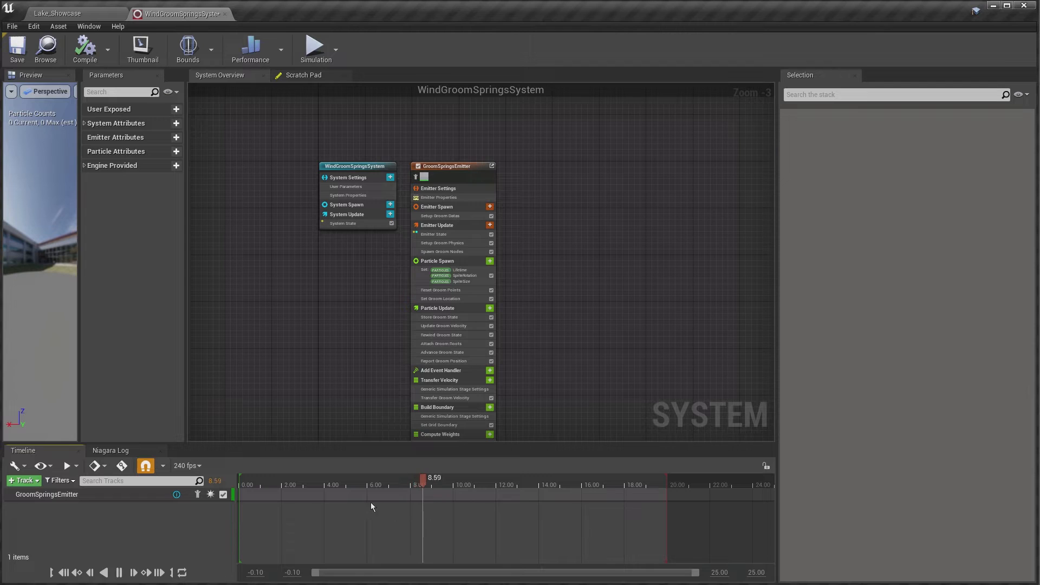
Step: Pause the simulation playback and select the GroomSpringsEmitter track in the timeline
{"action": "left_click", "coordinate": [119, 573]}
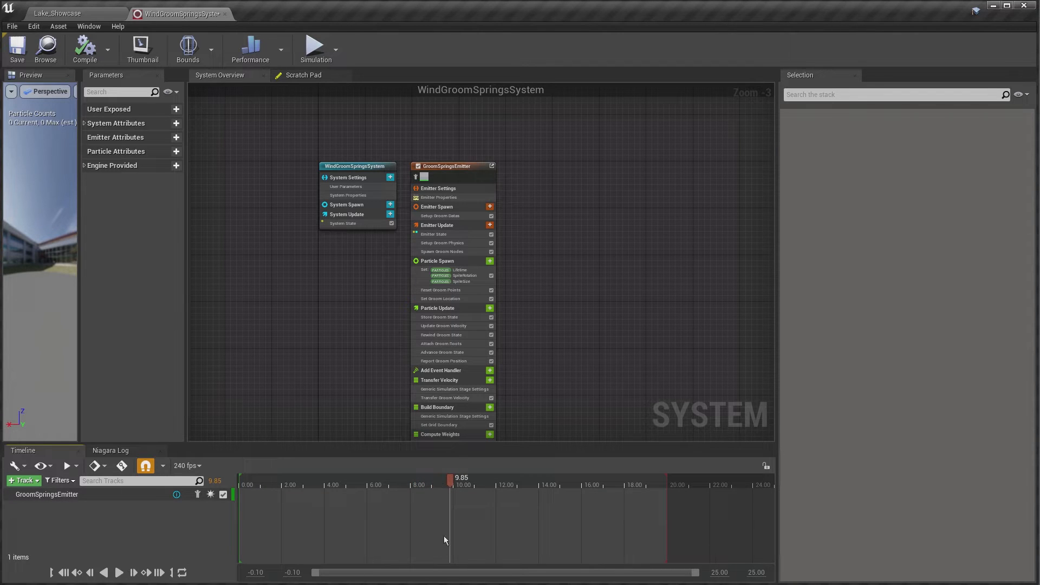
{"action": "left_click_drag", "start_coordinate": [449, 479], "coordinate": [419, 500]}
{"action": "left_click", "coordinate": [57, 498]}
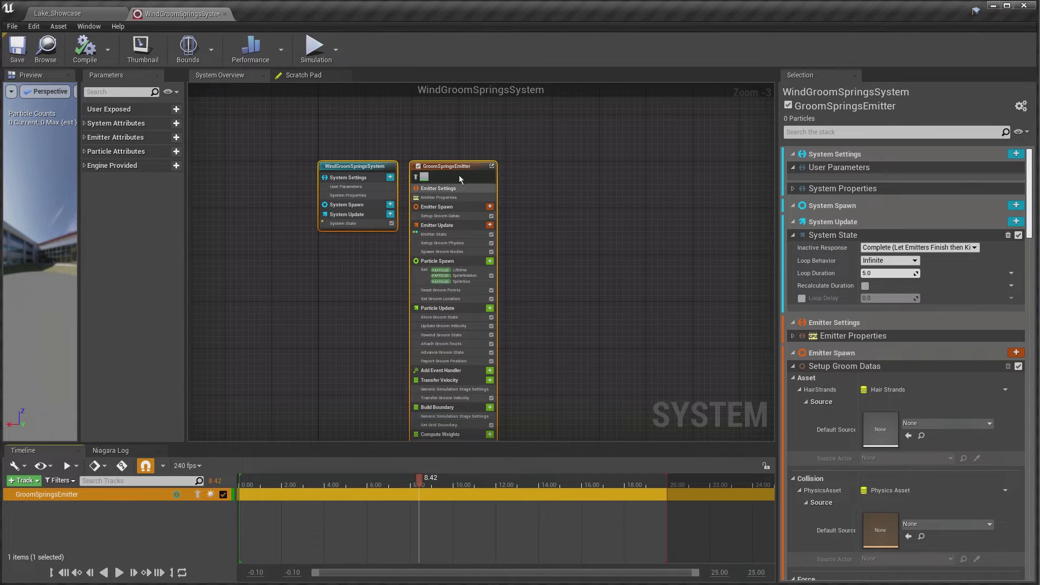
Step: Scrub through the emitter's timeline and leave the playhead at about 6.65
{"action": "left_click_drag", "start_coordinate": [420, 478], "coordinate": [592, 488]}
{"action": "left_click_drag", "start_coordinate": [405, 502], "coordinate": [497, 511]}
{"action": "left_click_drag", "start_coordinate": [414, 519], "coordinate": [388, 523]}
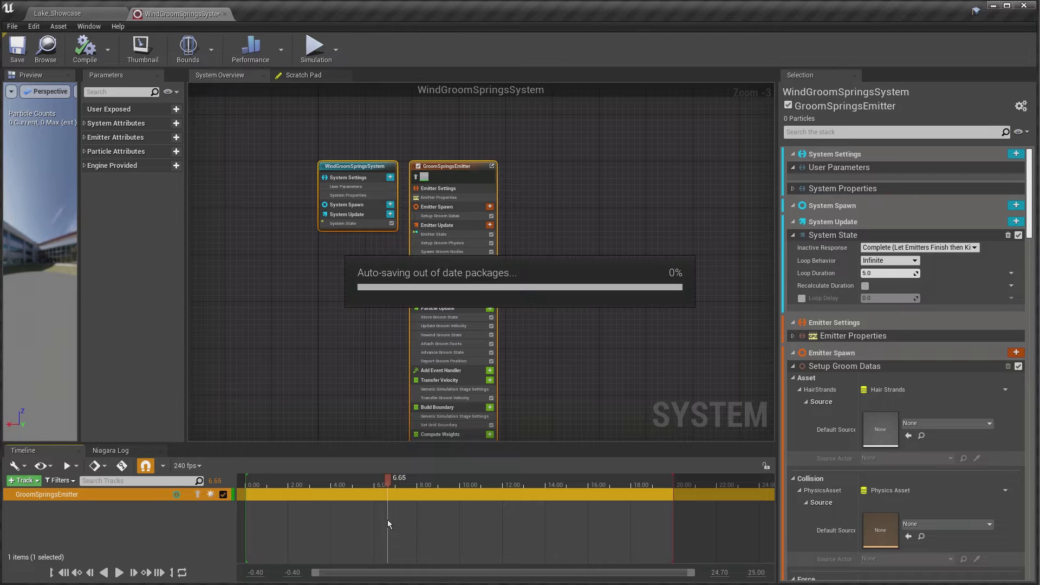
Step: Disable the Setup Groom Physics module in the Emitter Update stage of GroomSpringsEmitter
{"action": "left_click", "coordinate": [528, 263]}
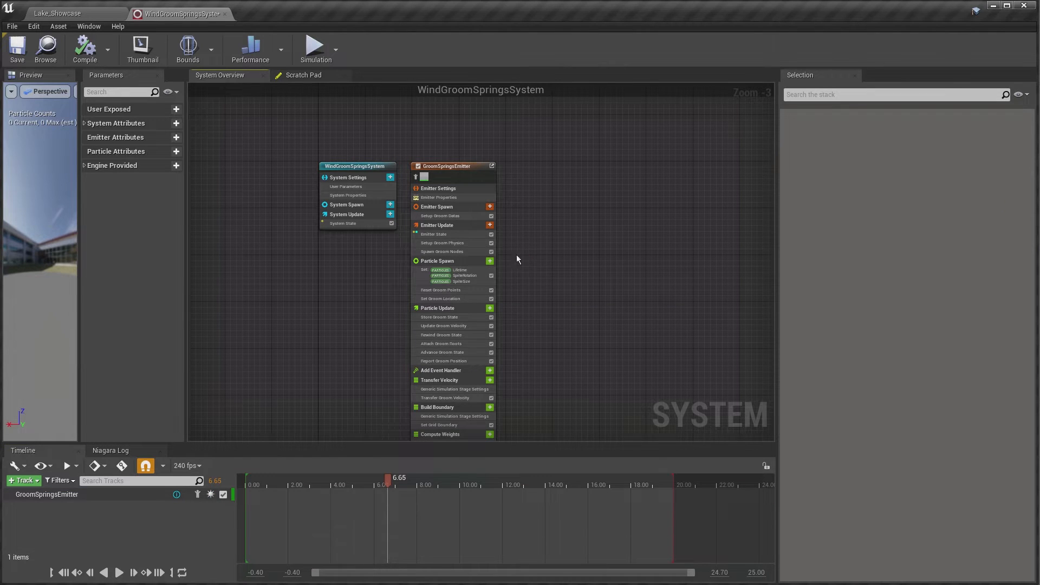
{"action": "scroll", "coordinate": [500, 270], "scroll_direction": "up", "scroll_amount": 3}
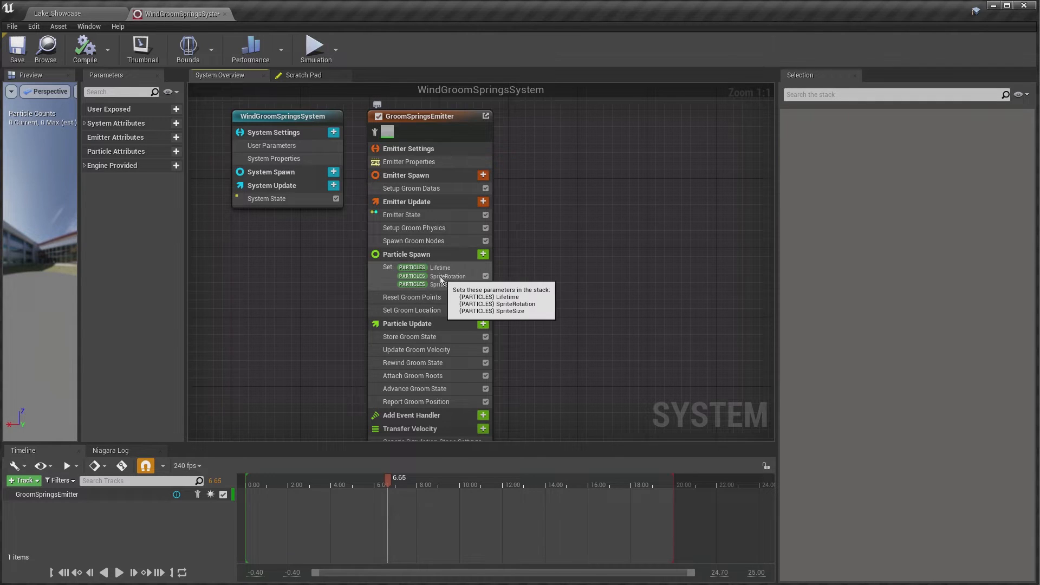
{"action": "scroll", "coordinate": [440, 264], "scroll_direction": "up", "scroll_amount": 4}
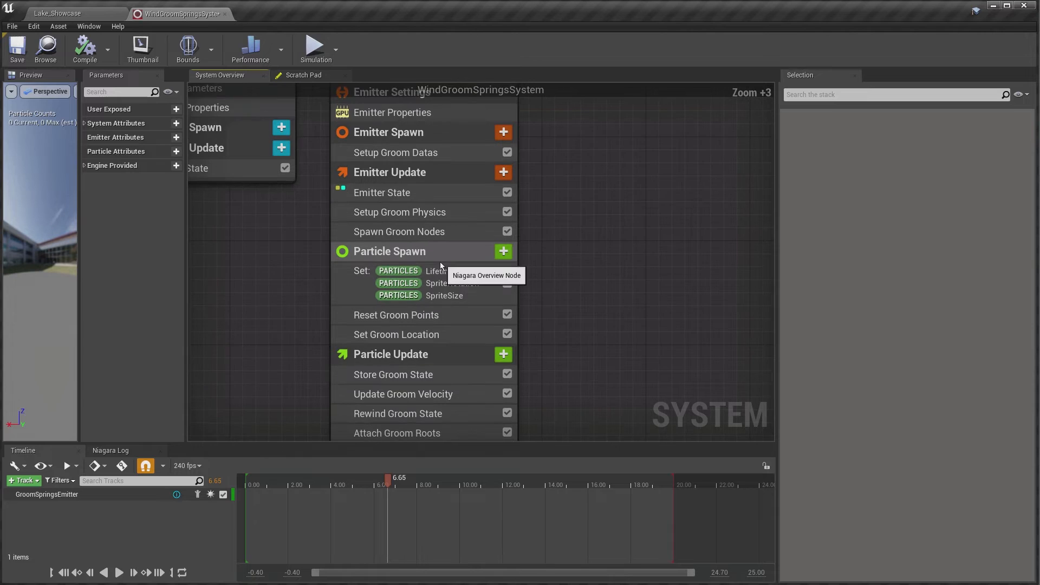
{"action": "scroll", "coordinate": [440, 262], "scroll_direction": "down", "scroll_amount": 2}
{"action": "scroll", "coordinate": [440, 262], "scroll_direction": "up", "scroll_amount": 1}
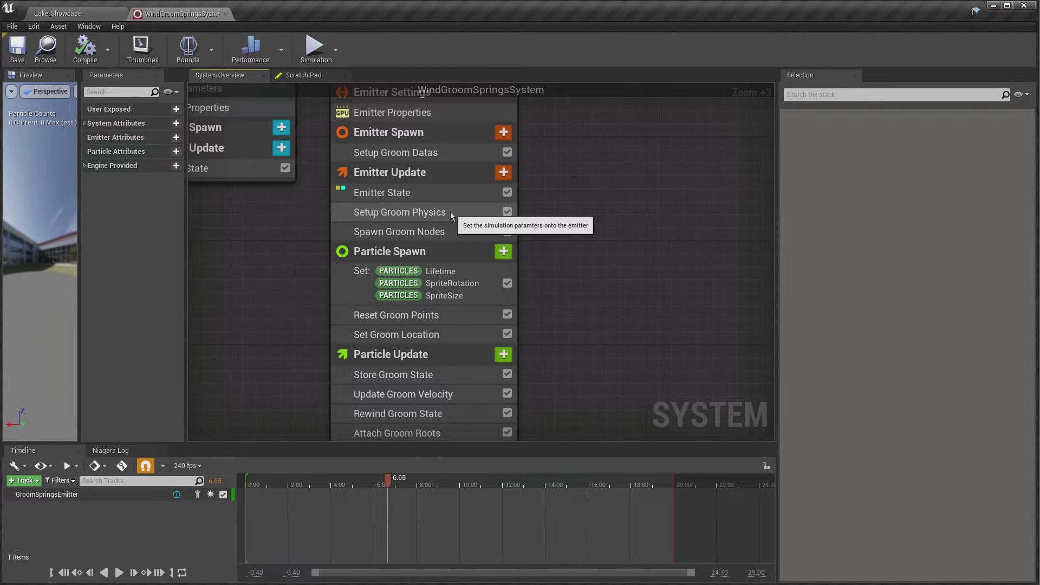
{"action": "left_click", "coordinate": [507, 211]}
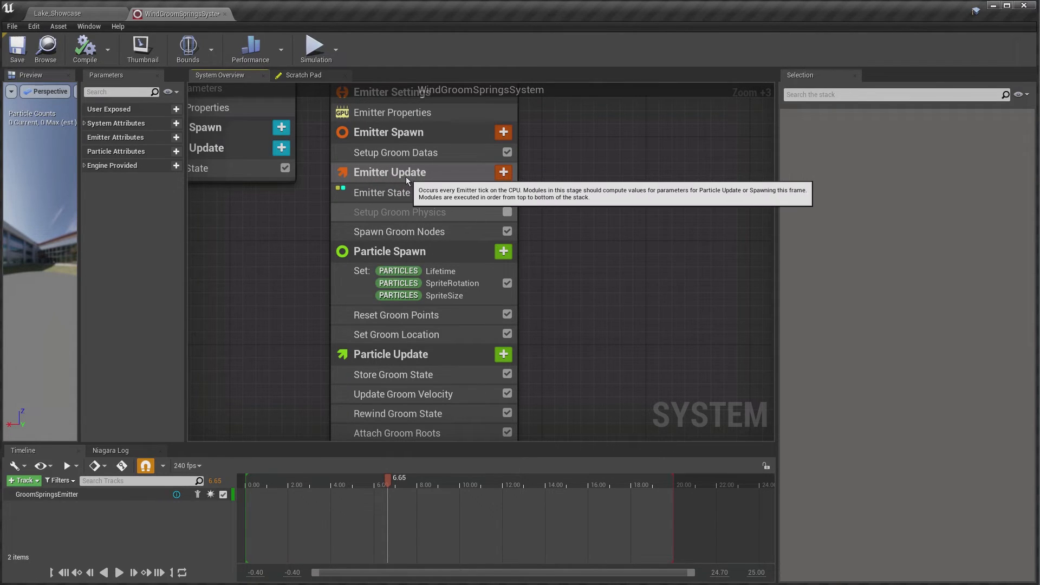
Step: Add the Wind Setup Groom Physics module to the emitter's Emitter Update stage
{"action": "left_click", "coordinate": [503, 173]}
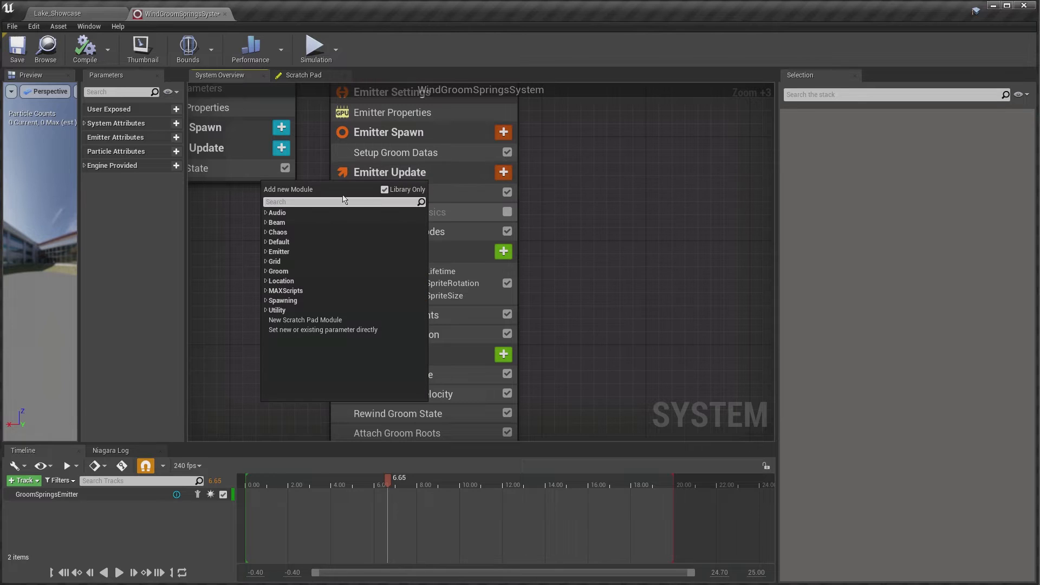
{"action": "type", "text": "WI9N"}
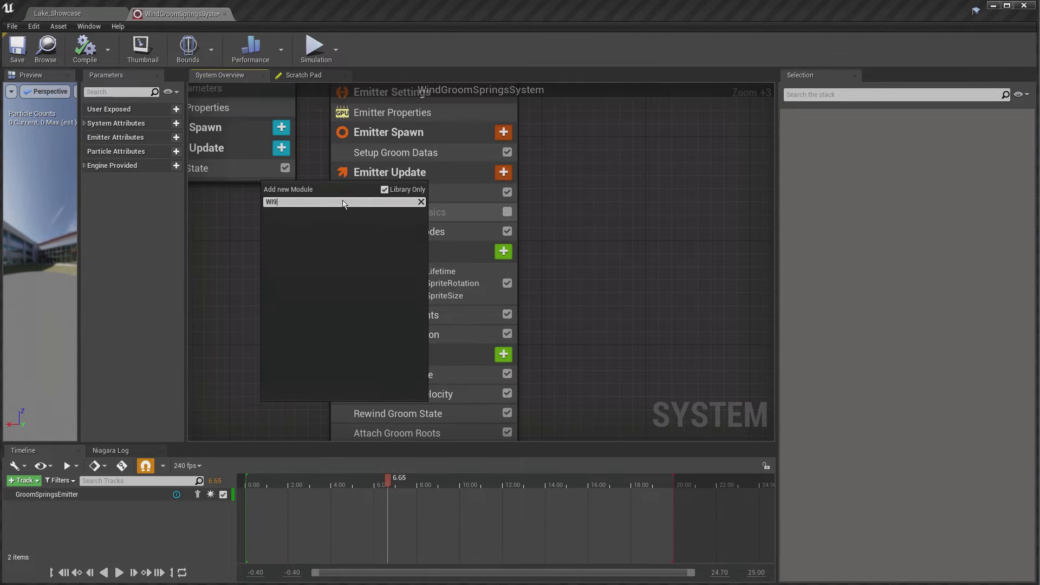
{"action": "key", "text": "BackSpace"}
{"action": "key", "text": "BackSpace"}
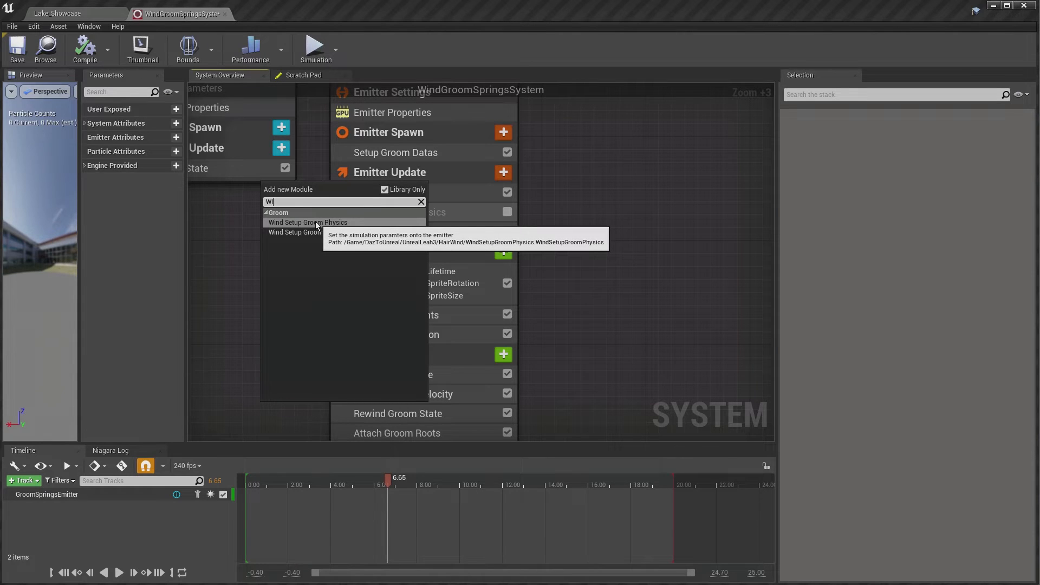
{"action": "left_click", "coordinate": [296, 232]}
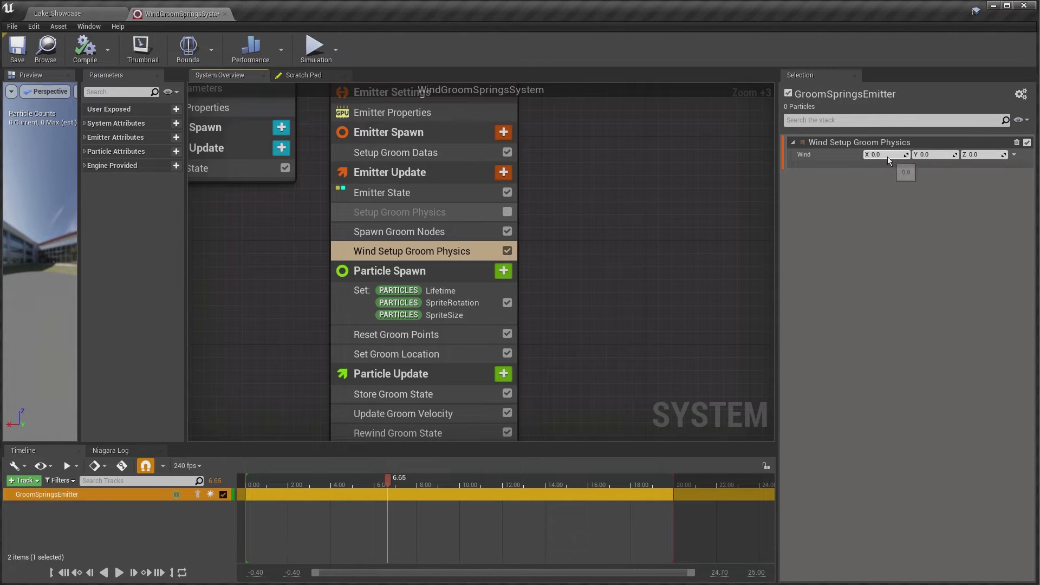
Step: Try a Wind Y value of 1500 in the Wind Setup Groom Physics module and return it to 0
{"action": "left_click", "coordinate": [936, 155]}
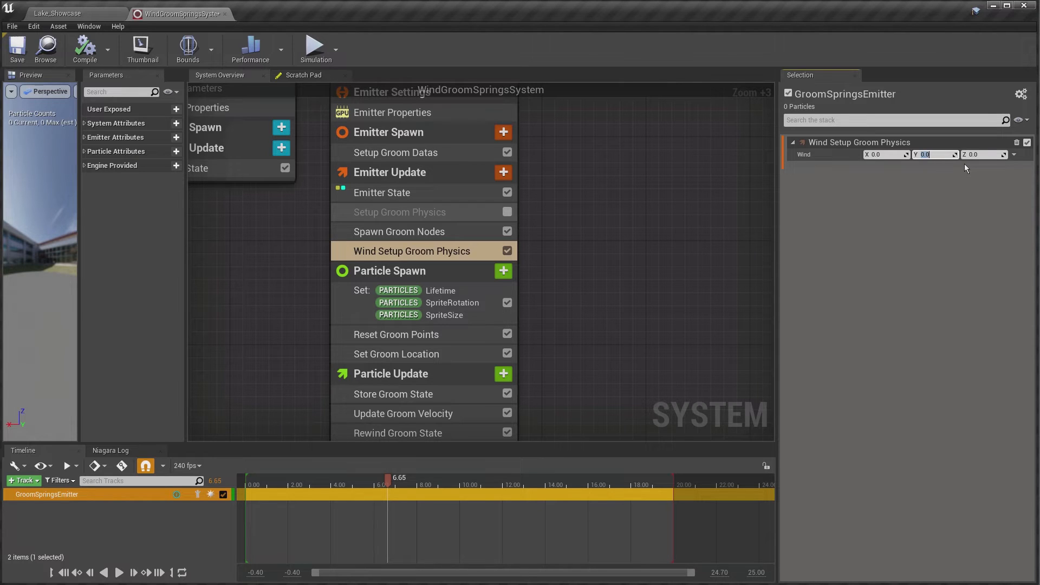
{"action": "type", "text": "1500"}
{"action": "key", "text": "Return"}
{"action": "type", "text": "0"}
{"action": "key", "text": "Return"}
Step: Drive the Wind input with the Vector from Curve dynamic input and link its CurveIndex to Emitter LoopedAge
{"action": "left_click", "coordinate": [1014, 156]}
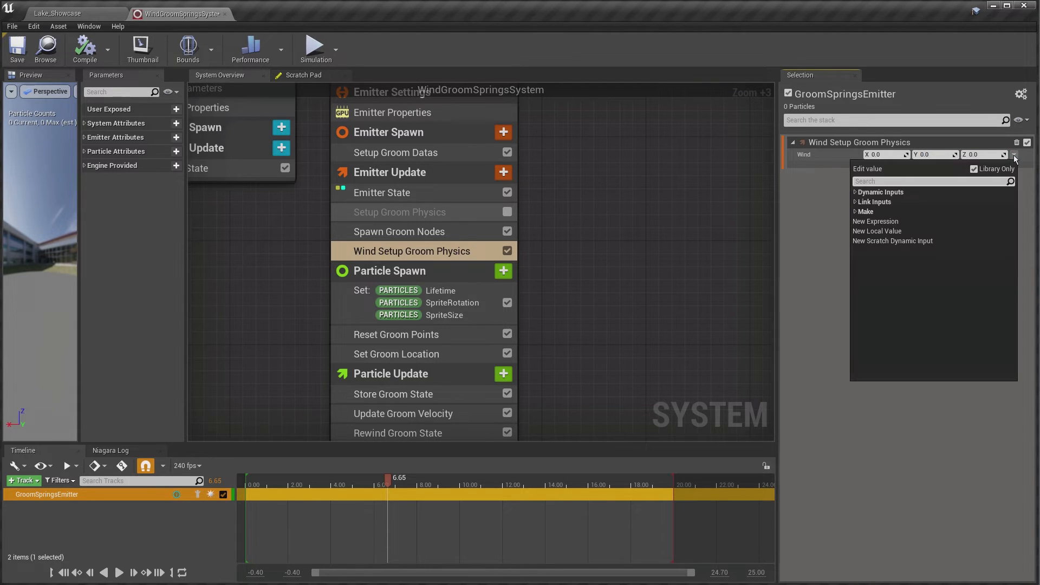
{"action": "type", "text": "CURVE"}
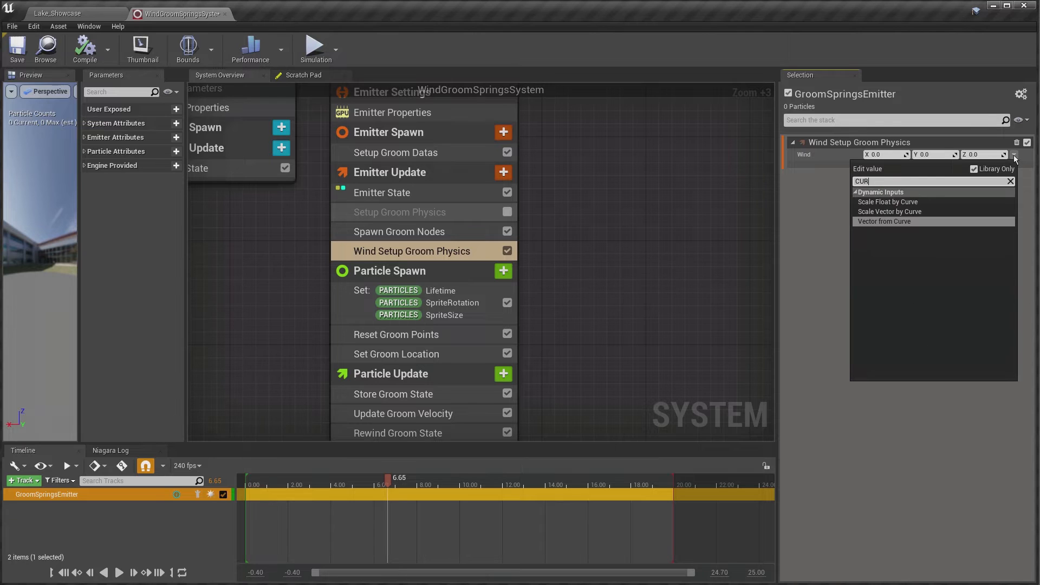
{"action": "left_click", "coordinate": [895, 222]}
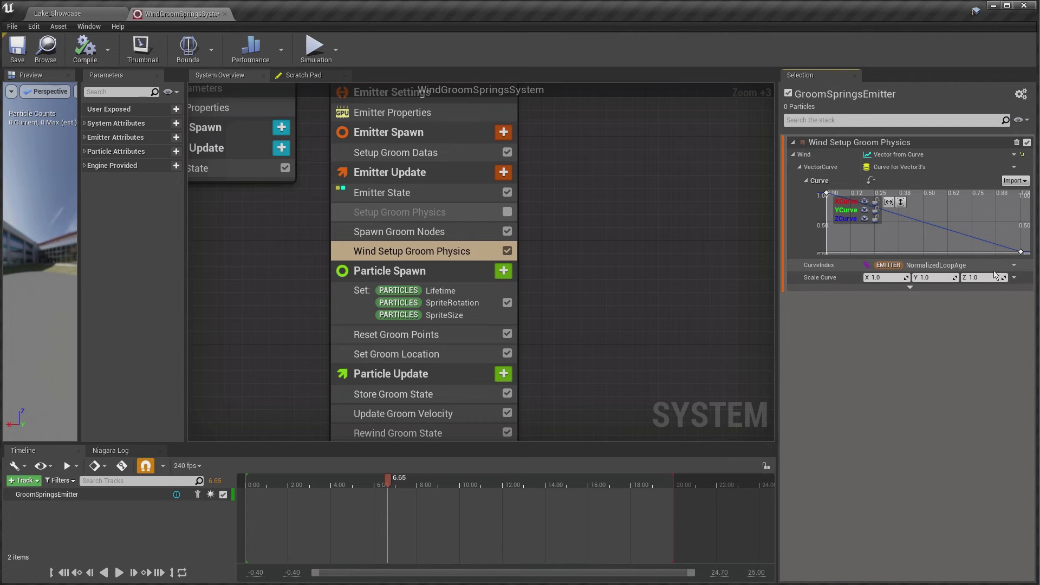
{"action": "left_click", "coordinate": [1015, 266]}
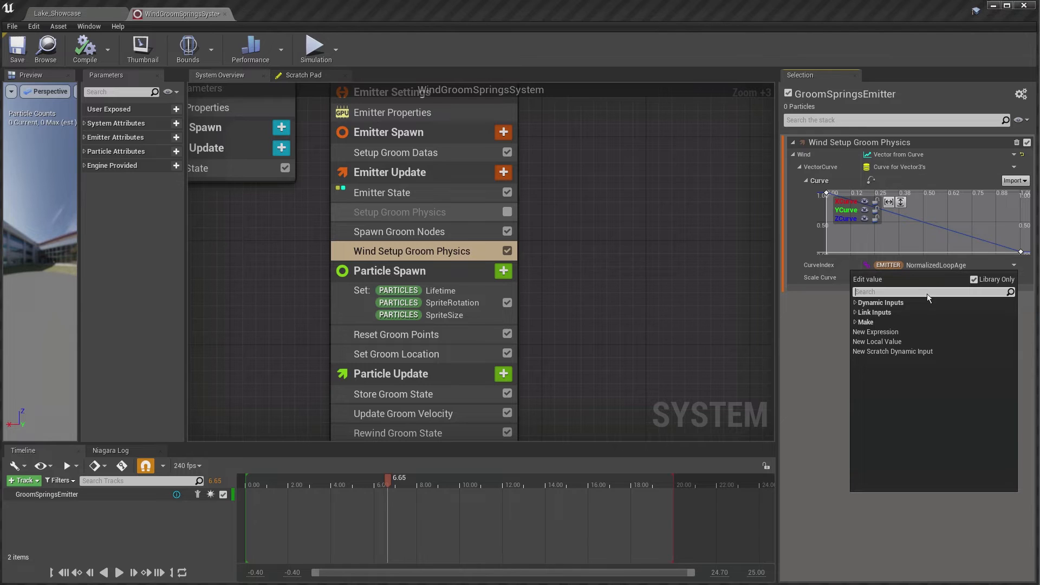
{"action": "type", "text": "AGE"}
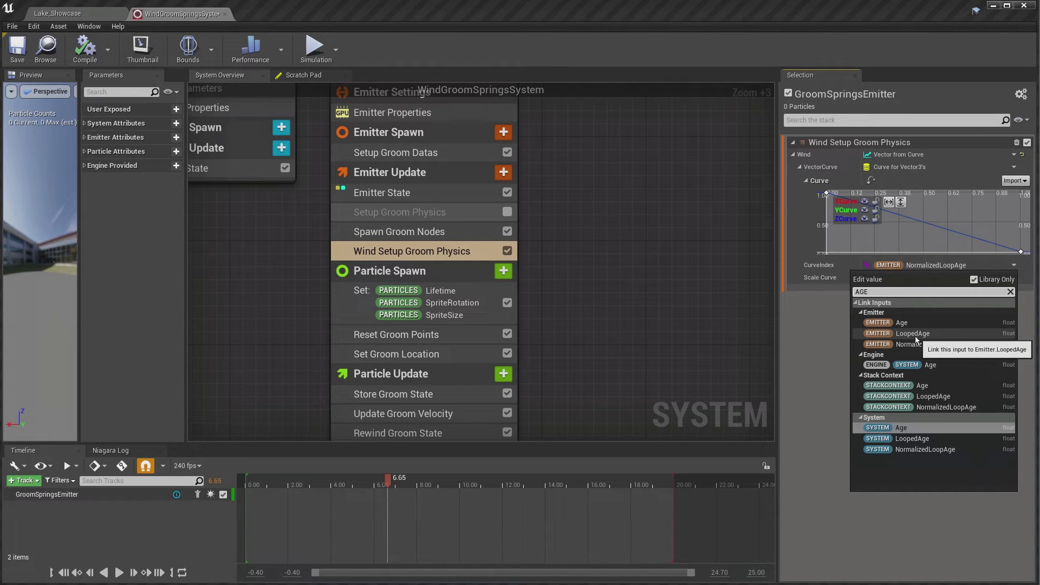
{"action": "left_click", "coordinate": [915, 334]}
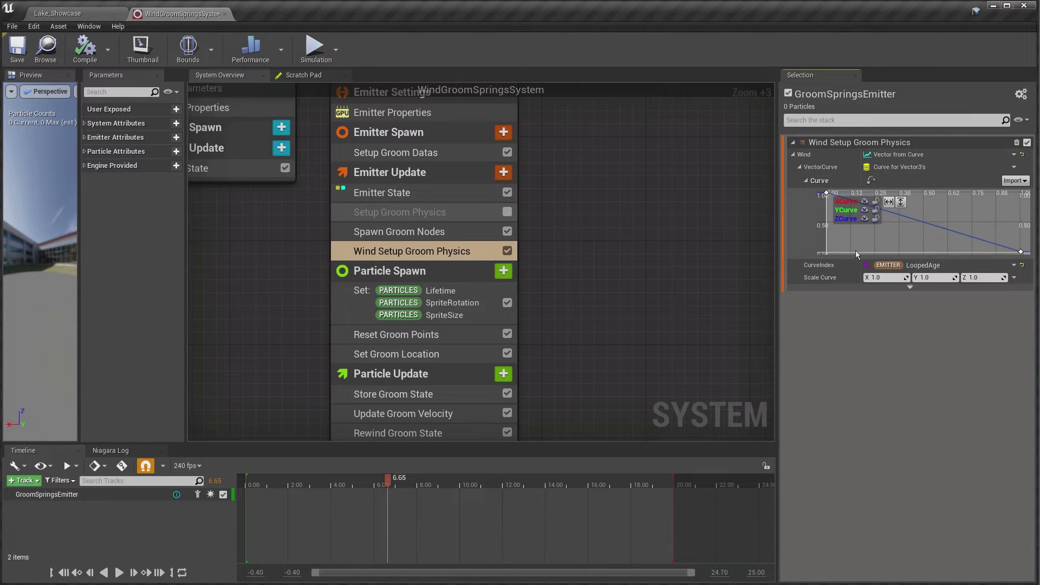
Step: Open the Wind vector curve in its own enlarged editor window over the graph and hide the X and Z curves
{"action": "left_click", "coordinate": [871, 181]}
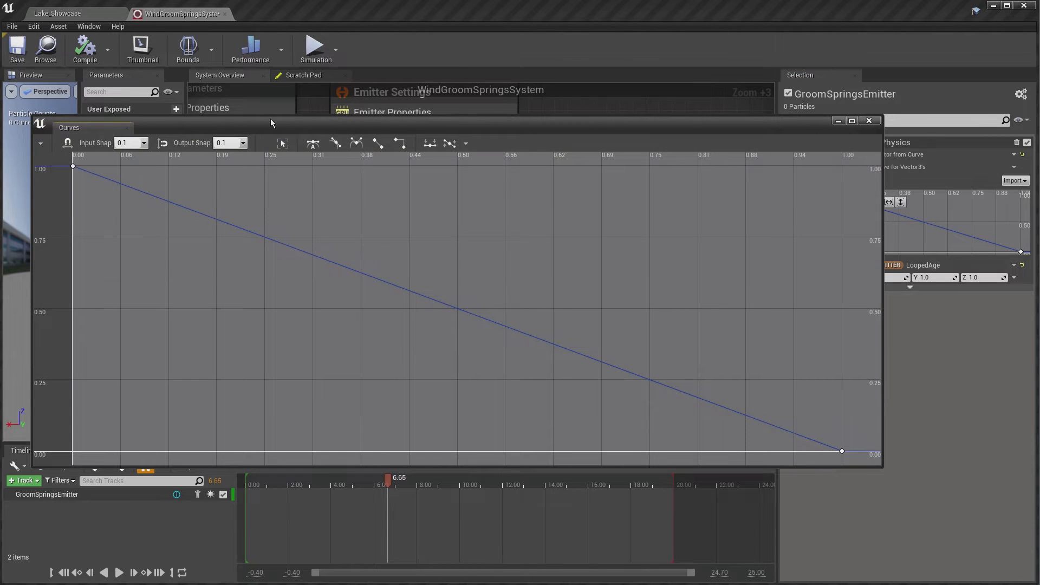
{"action": "left_click_drag", "start_coordinate": [271, 118], "coordinate": [324, 86]}
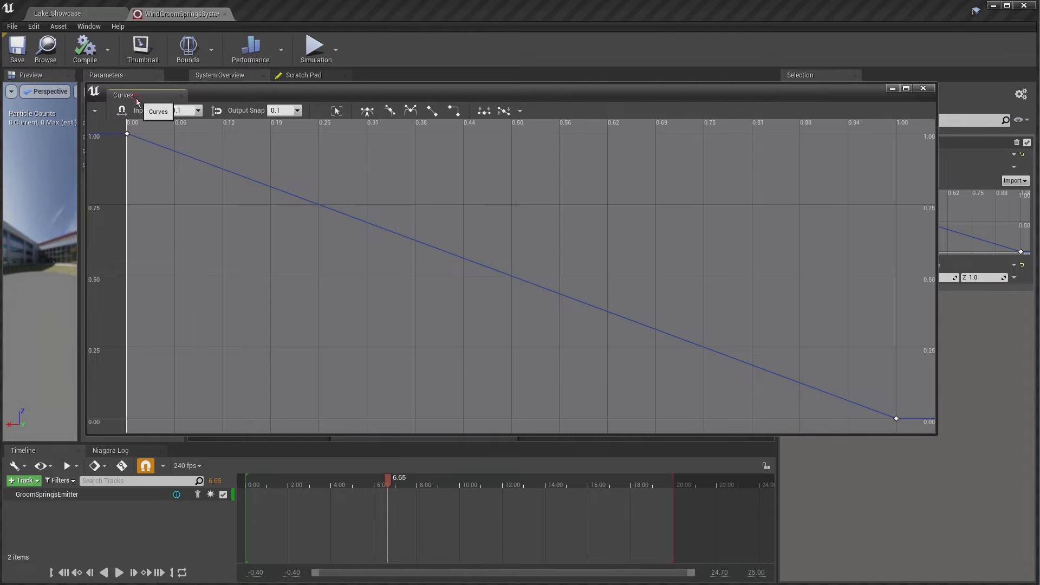
{"action": "left_click_drag", "start_coordinate": [137, 101], "coordinate": [316, 99]}
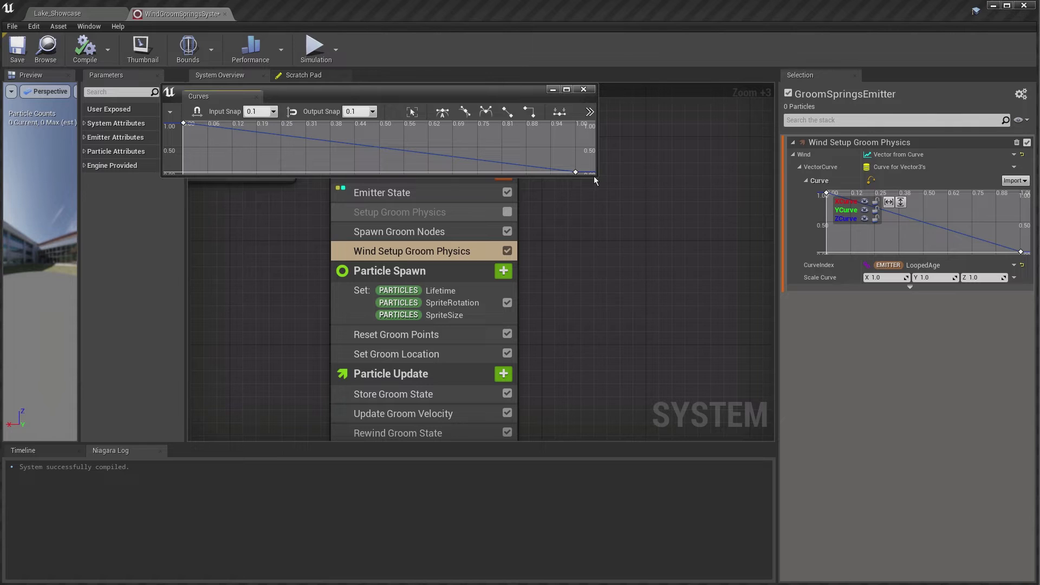
{"action": "left_click_drag", "start_coordinate": [600, 184], "coordinate": [768, 450]}
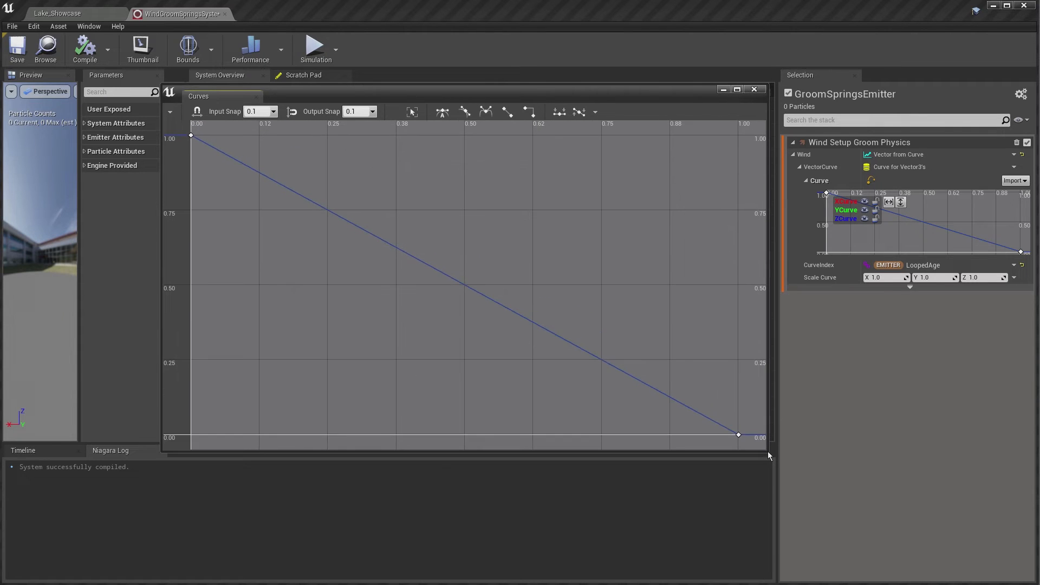
{"action": "scroll", "coordinate": [539, 264], "scroll_direction": "down", "scroll_amount": 5}
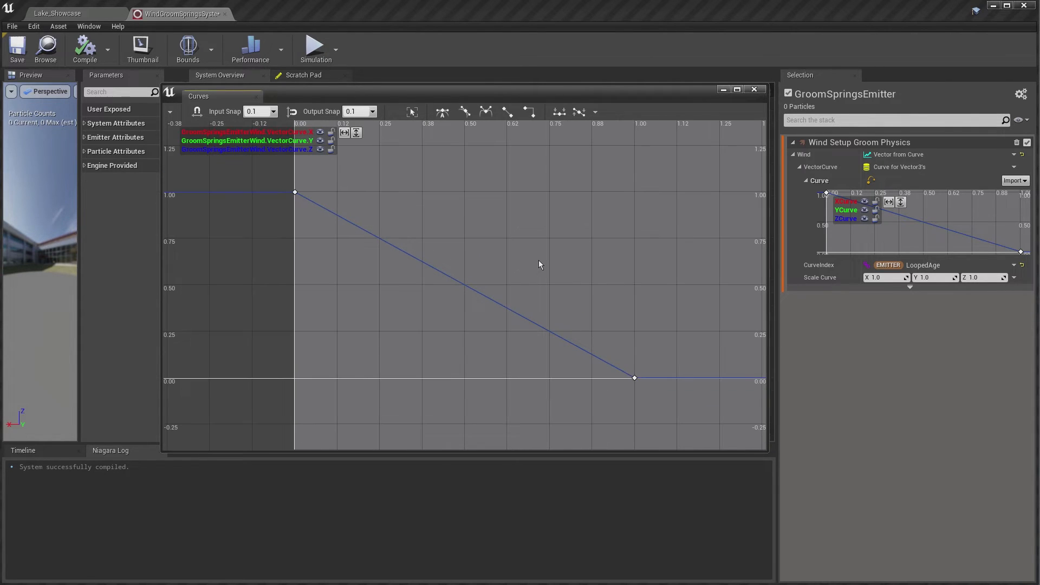
{"action": "scroll", "coordinate": [538, 265], "scroll_direction": "up", "scroll_amount": 2}
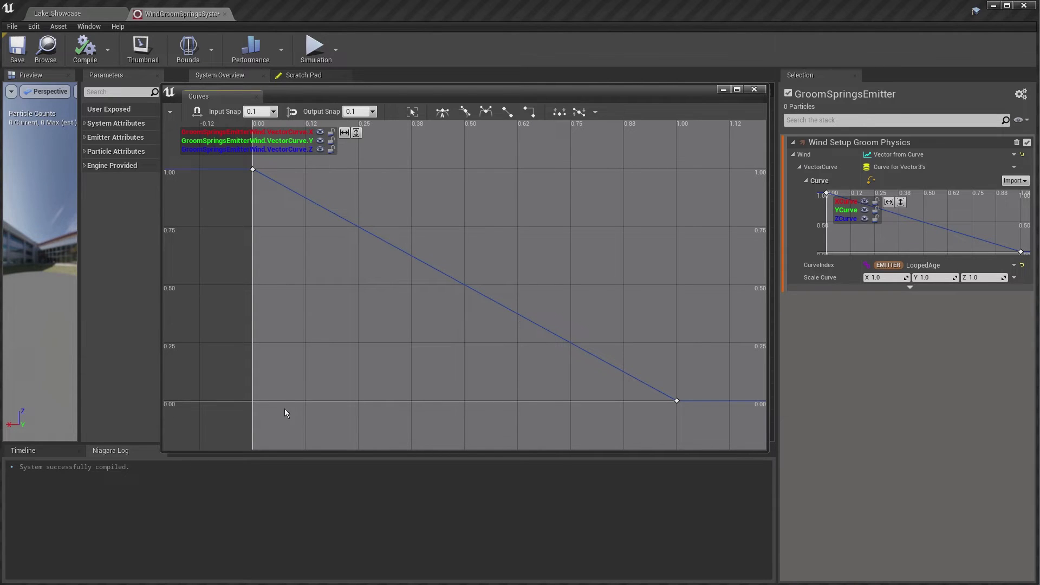
{"action": "left_click", "coordinate": [320, 131]}
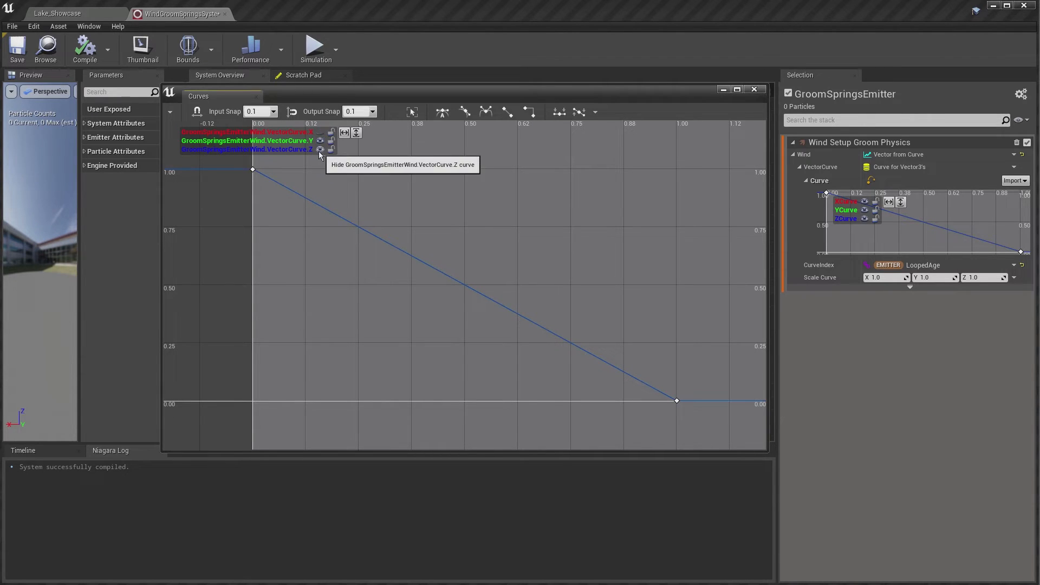
{"action": "left_click", "coordinate": [320, 149]}
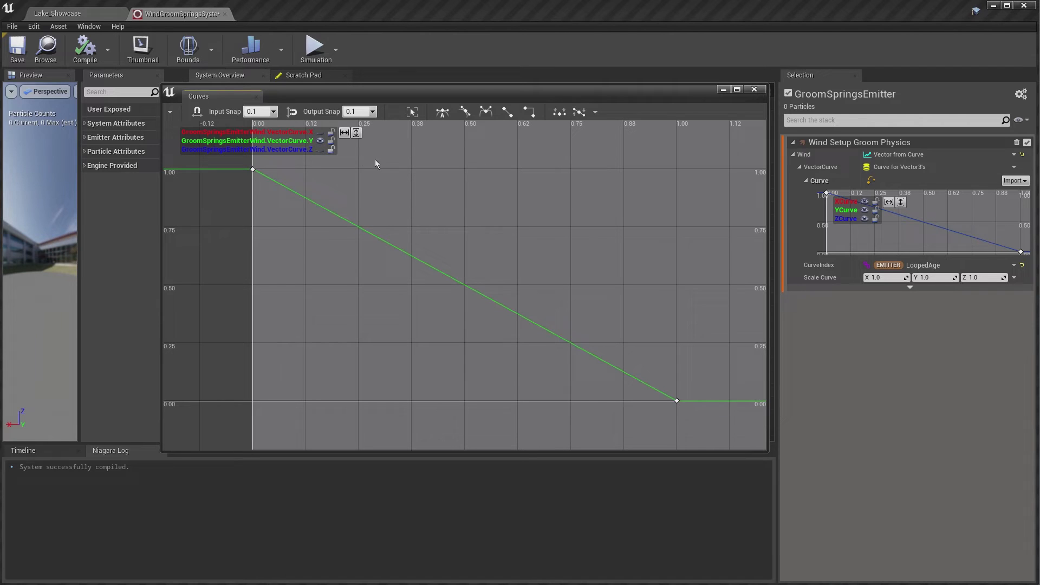
Step: Set the value of the Y curve's first key, at time 0, to 1500
{"action": "left_click", "coordinate": [253, 170]}
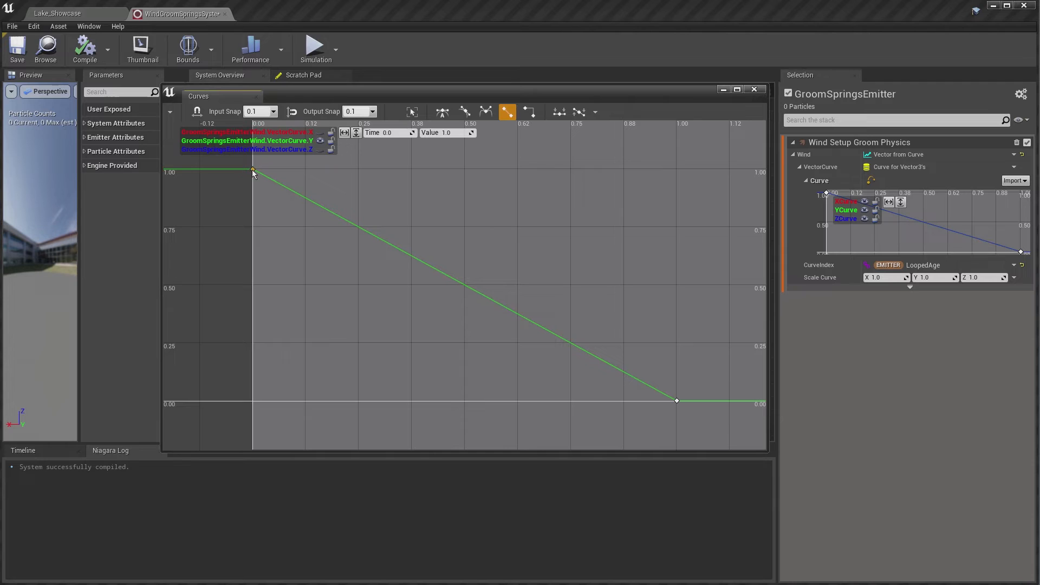
{"action": "left_click", "coordinate": [392, 135]}
{"action": "left_click", "coordinate": [453, 133]}
{"action": "type", "text": "1500"}
{"action": "key", "text": "Return"}
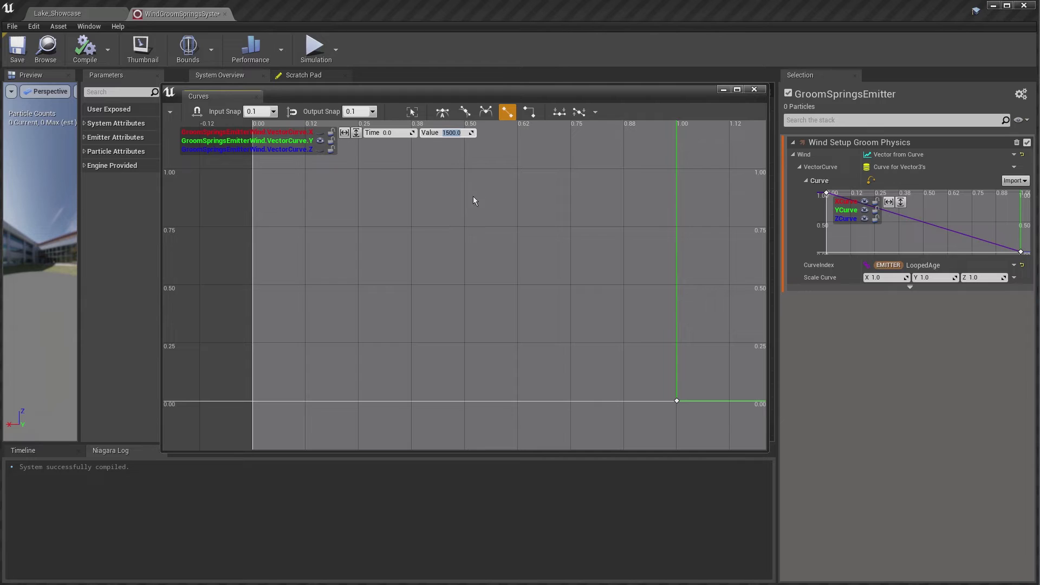
Step: Set the Y curve's last key to time 20 and value 1500, and fit both keys in view
{"action": "left_click", "coordinate": [676, 401]}
{"action": "type", "text": "20"}
{"action": "left_click", "coordinate": [454, 132]}
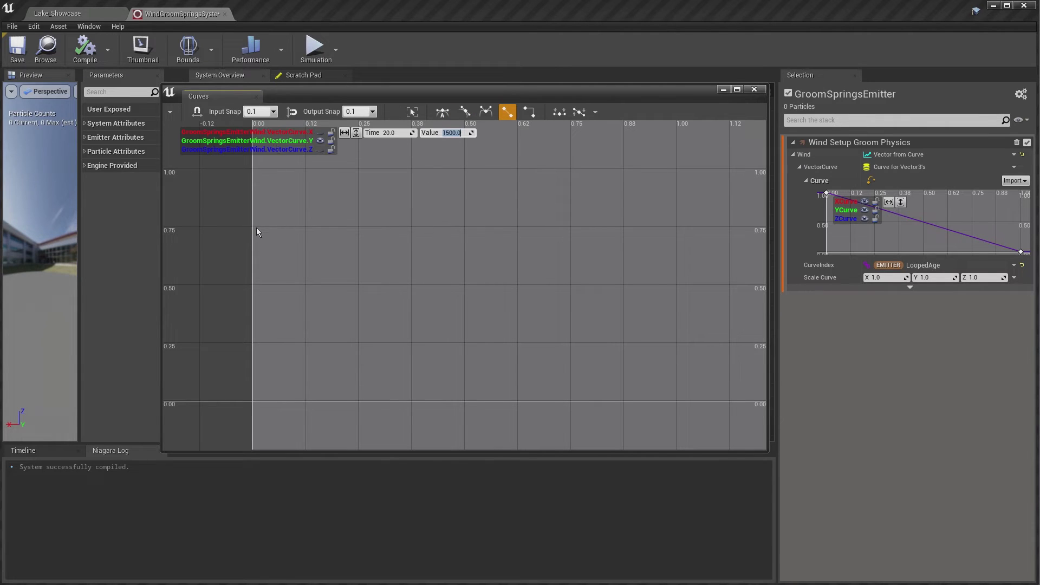
{"action": "left_click", "coordinate": [356, 133]}
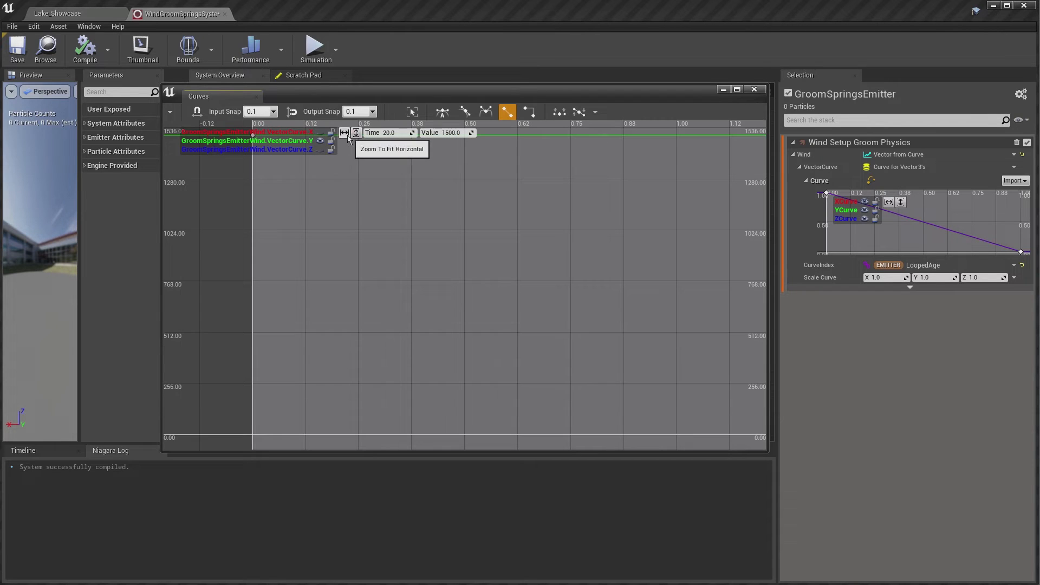
{"action": "left_click", "coordinate": [345, 133]}
{"action": "scroll", "coordinate": [451, 232], "scroll_direction": "down", "scroll_amount": 4}
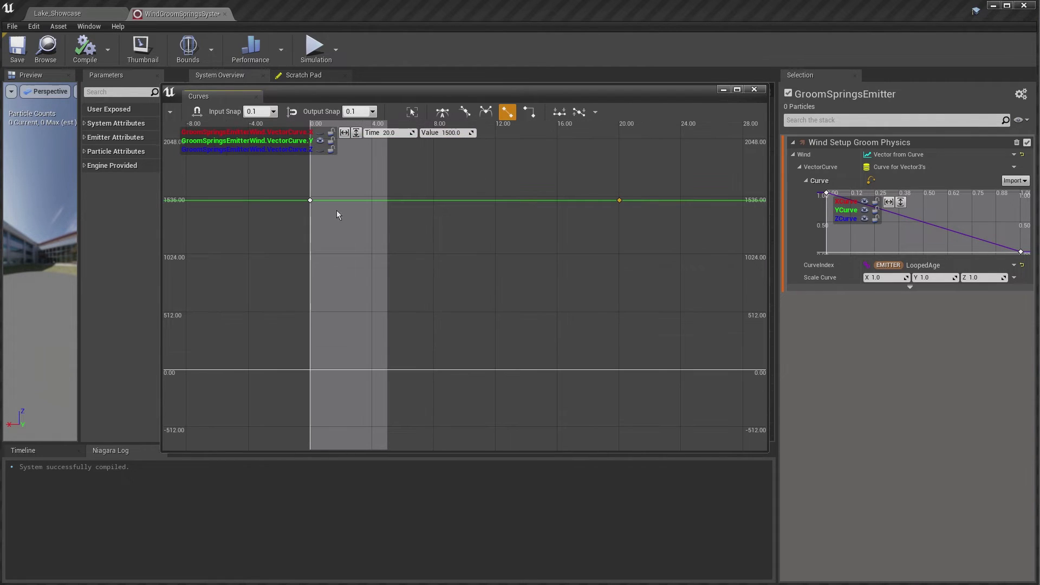
{"action": "left_click", "coordinate": [311, 200]}
{"action": "left_click", "coordinate": [619, 201]}
Step: Add a row of roughly evenly spaced keys at value 1500 along the Y curve between its first and last keys
{"action": "mouse_move", "coordinate": [485, 200]}
{"action": "middle_click", "coordinate": [322, 202]}
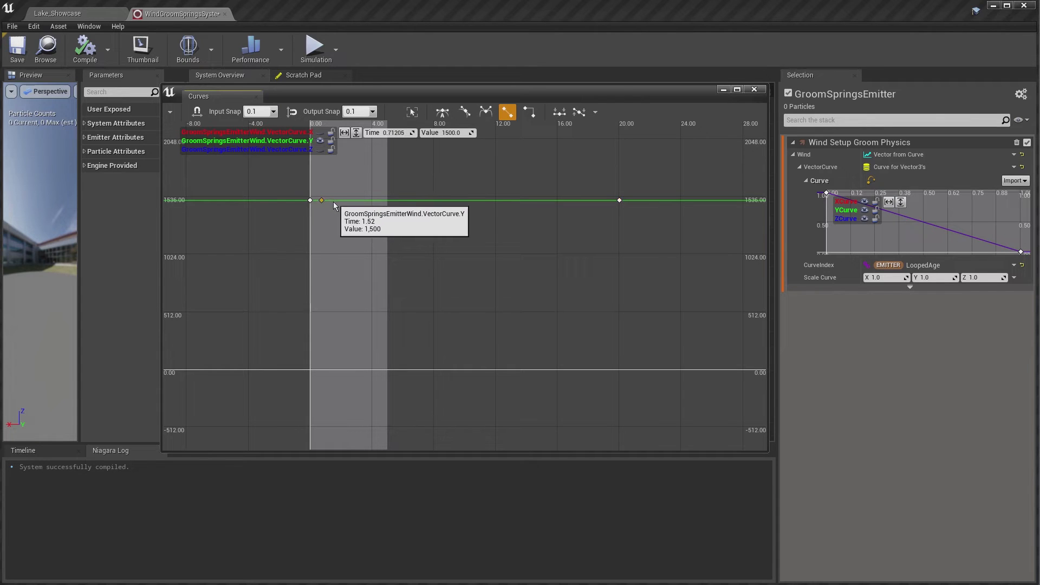
{"action": "middle_click", "coordinate": [335, 201]}
{"action": "middle_click", "coordinate": [349, 201]}
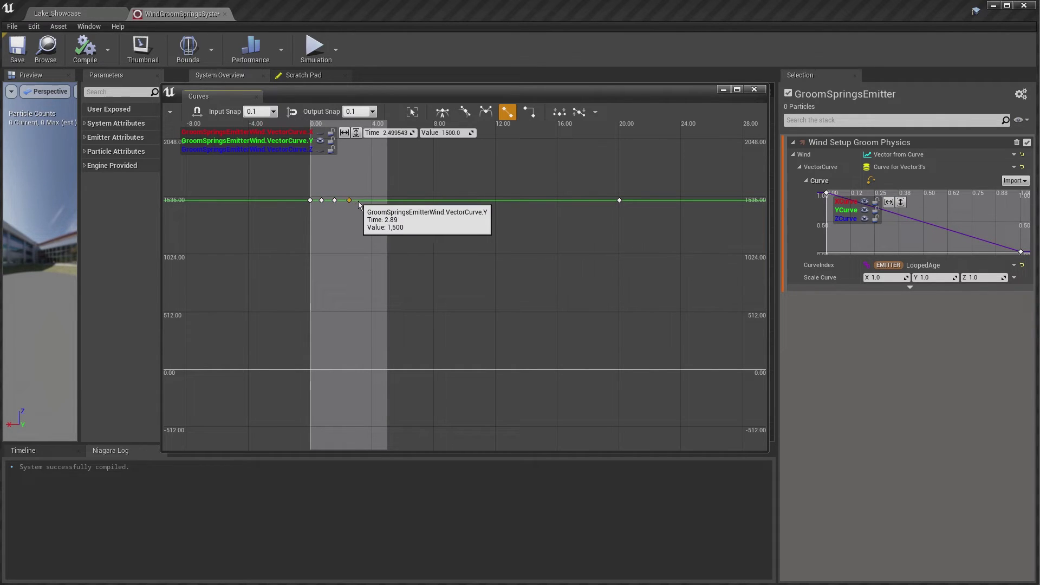
{"action": "middle_click", "coordinate": [364, 200]}
{"action": "middle_click", "coordinate": [384, 201]}
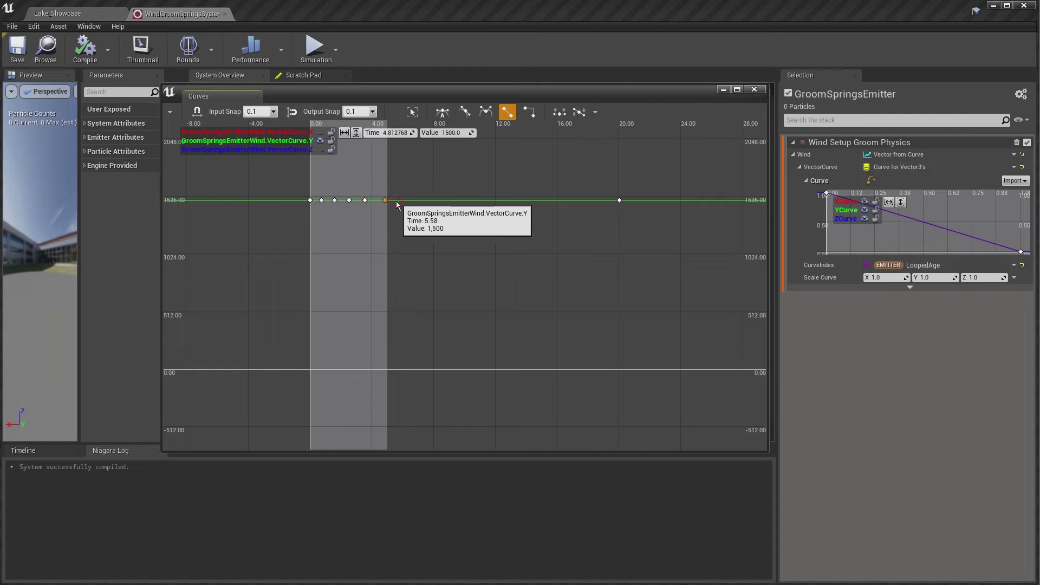
{"action": "middle_click", "coordinate": [397, 200]}
{"action": "middle_click", "coordinate": [410, 200]}
{"action": "middle_click", "coordinate": [424, 200]}
{"action": "middle_click", "coordinate": [435, 200]}
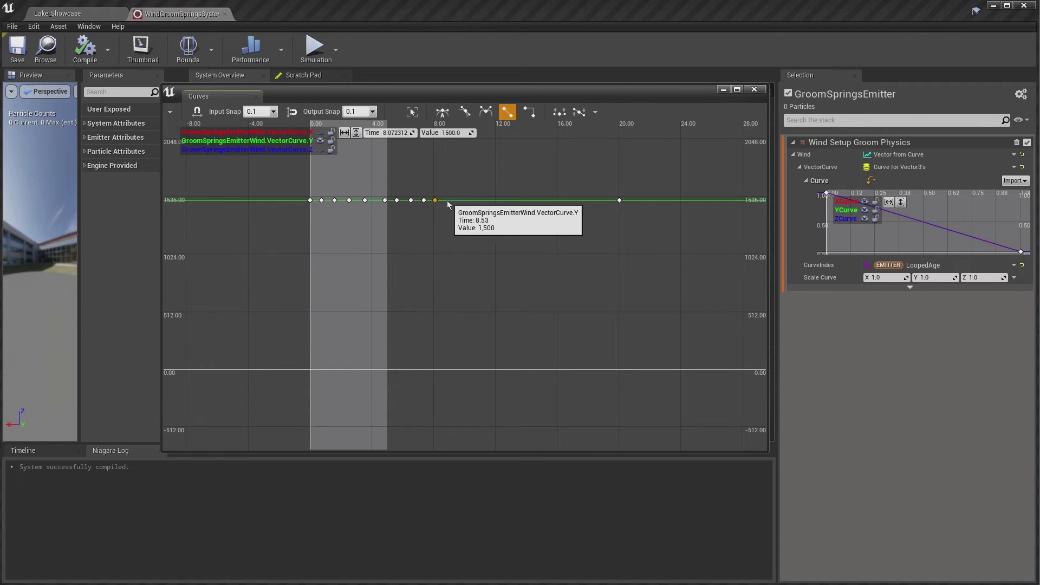
{"action": "middle_click", "coordinate": [447, 201]}
{"action": "middle_click", "coordinate": [460, 200]}
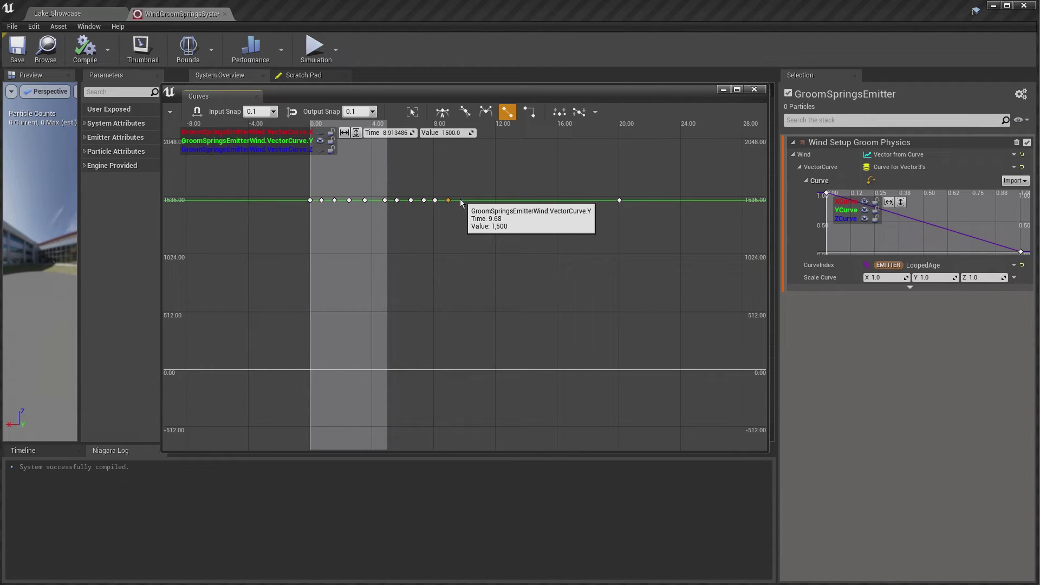
{"action": "middle_click", "coordinate": [474, 200]}
{"action": "middle_click", "coordinate": [487, 200]}
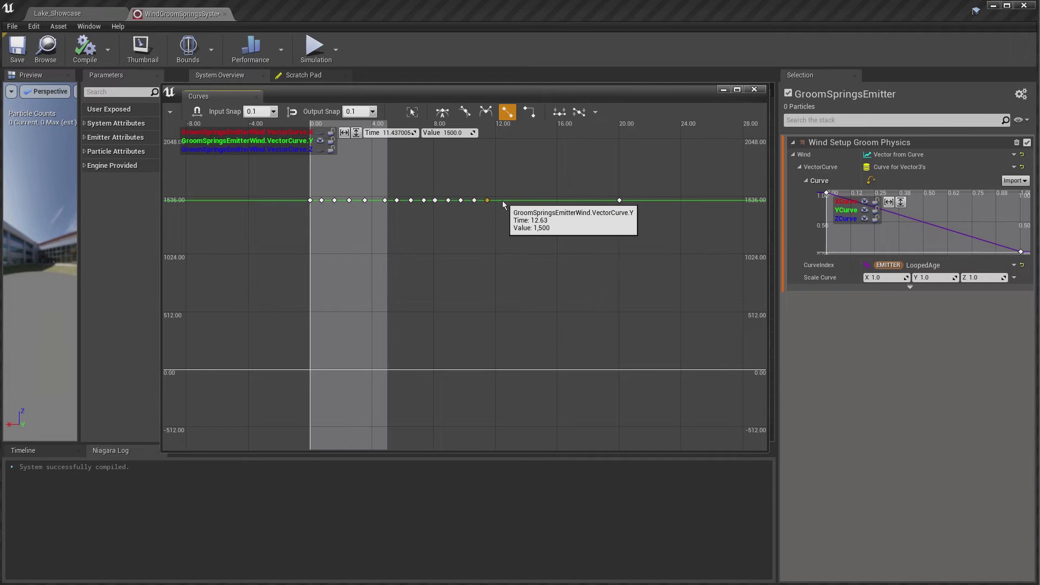
{"action": "middle_click", "coordinate": [501, 200]}
{"action": "middle_click", "coordinate": [515, 201]}
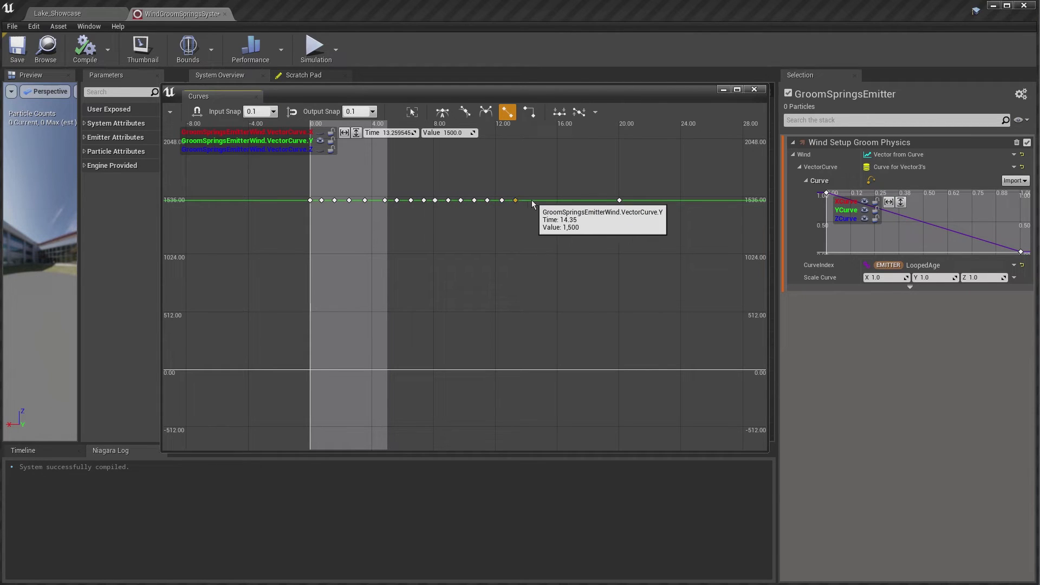
{"action": "middle_click", "coordinate": [532, 201]}
{"action": "middle_click", "coordinate": [547, 200]}
{"action": "middle_click", "coordinate": [562, 200]}
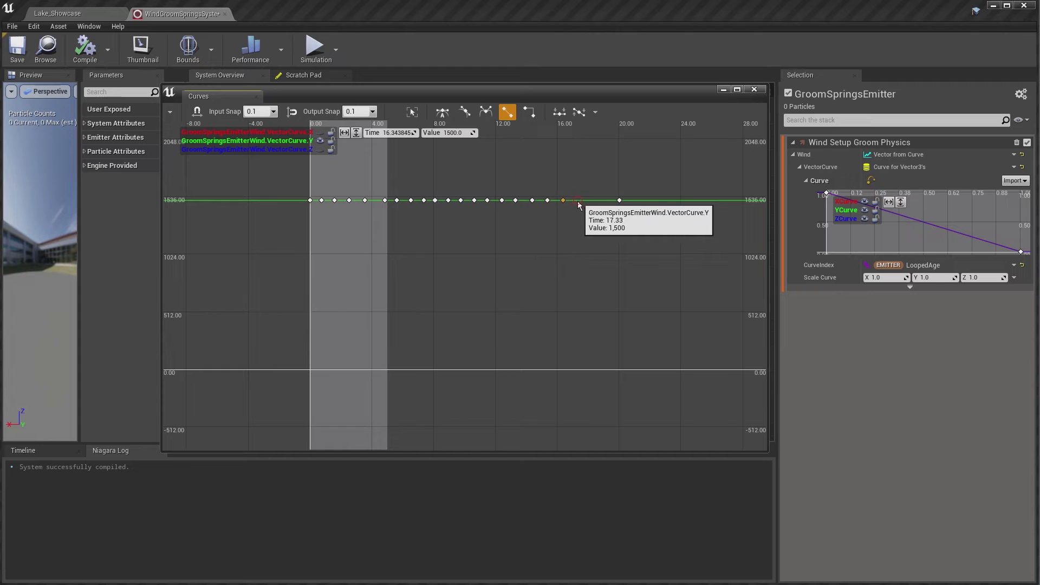
{"action": "middle_click", "coordinate": [578, 200]}
{"action": "middle_click", "coordinate": [590, 201]}
{"action": "middle_click", "coordinate": [602, 200]}
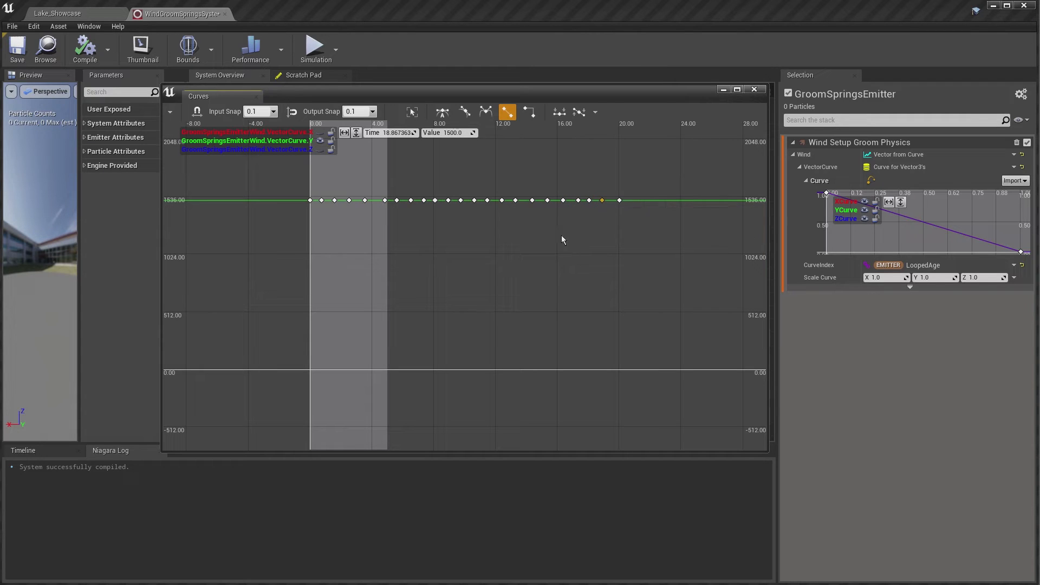
{"action": "middle_click", "coordinate": [611, 200]}
Step: Move the Y curve's added keys to varied heights between about 1400 and 2060, forming an irregular zigzag of gusts up to time 20
{"action": "mouse_move", "coordinate": [323, 202]}
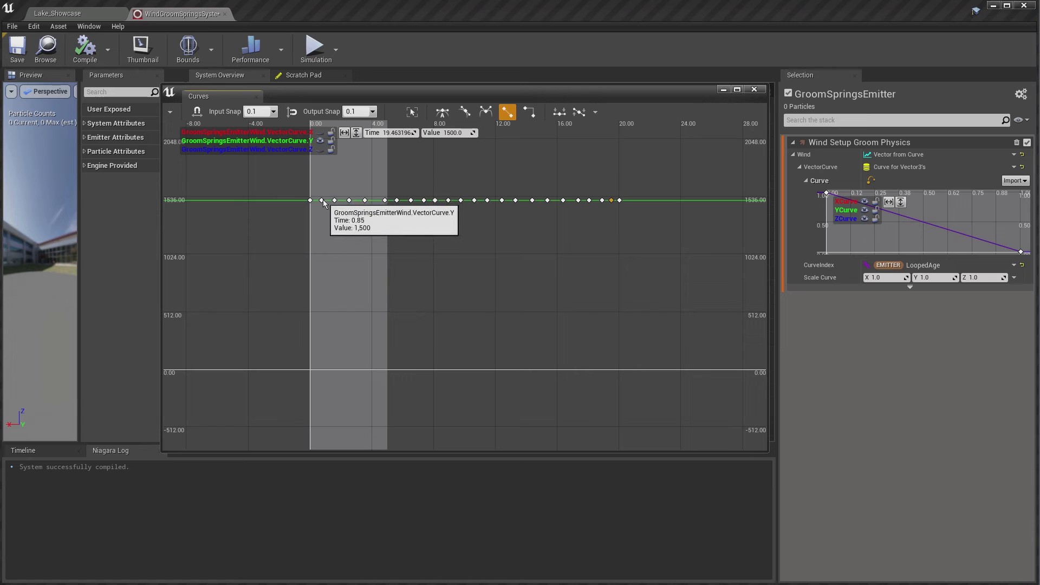
{"action": "left_click_drag", "start_coordinate": [322, 200], "coordinate": [325, 176]}
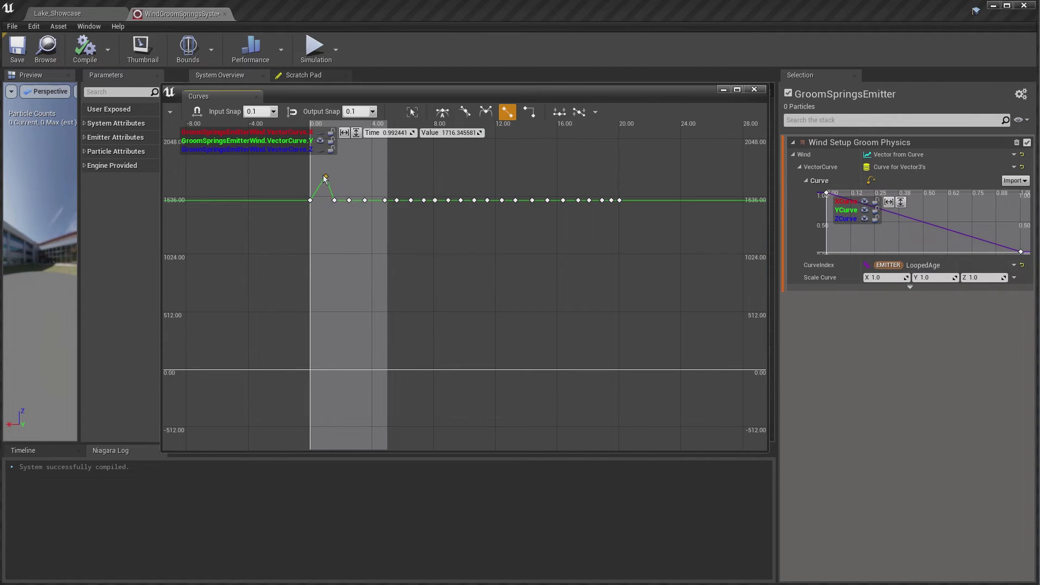
{"action": "left_click_drag", "start_coordinate": [325, 176], "coordinate": [330, 148]}
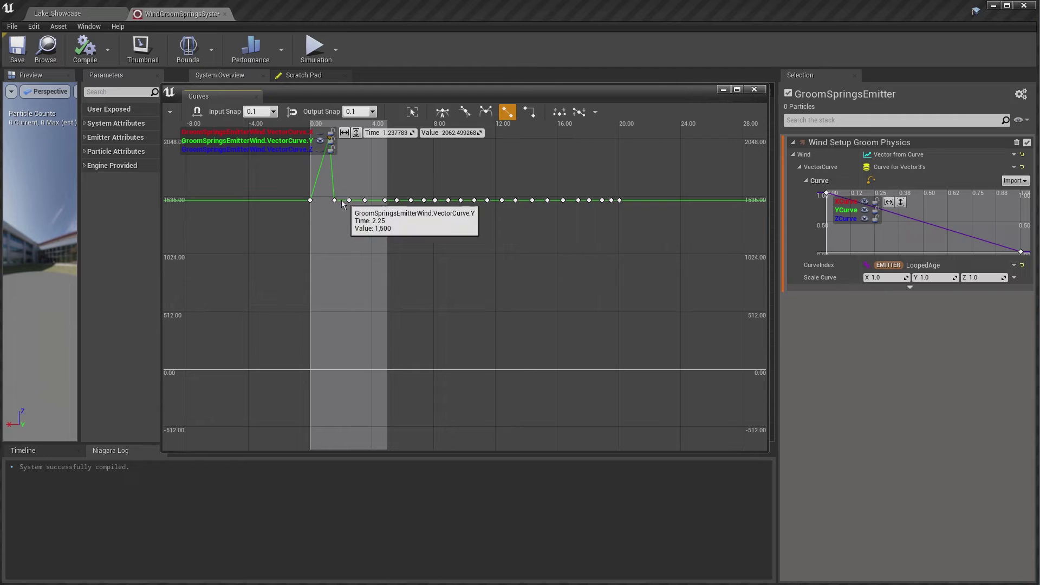
{"action": "left_click_drag", "start_coordinate": [334, 200], "coordinate": [357, 151]}
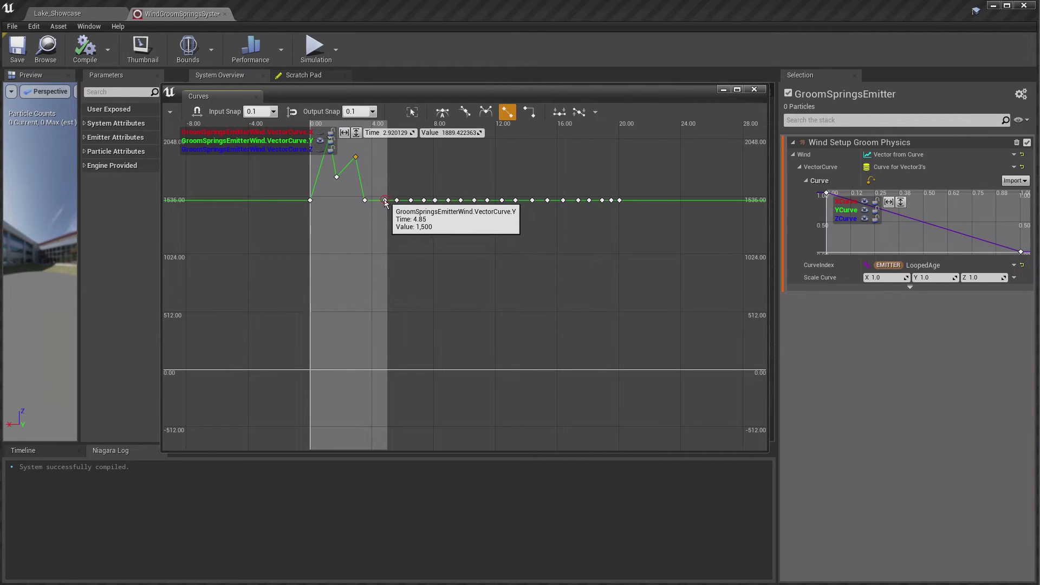
{"action": "left_click_drag", "start_coordinate": [384, 200], "coordinate": [427, 162]}
{"action": "mouse_move", "coordinate": [436, 204]}
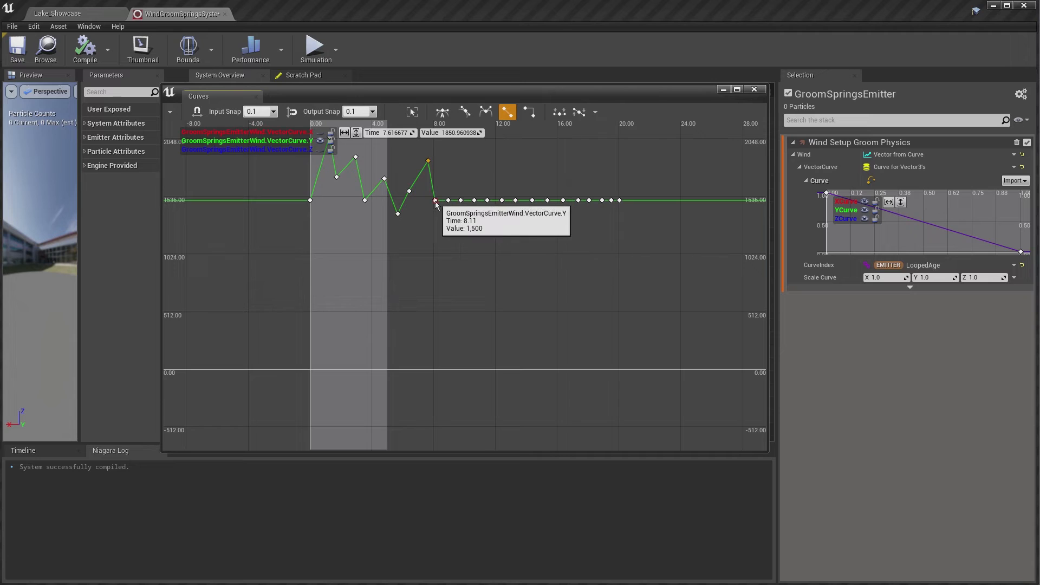
{"action": "left_click_drag", "start_coordinate": [448, 199], "coordinate": [451, 181]}
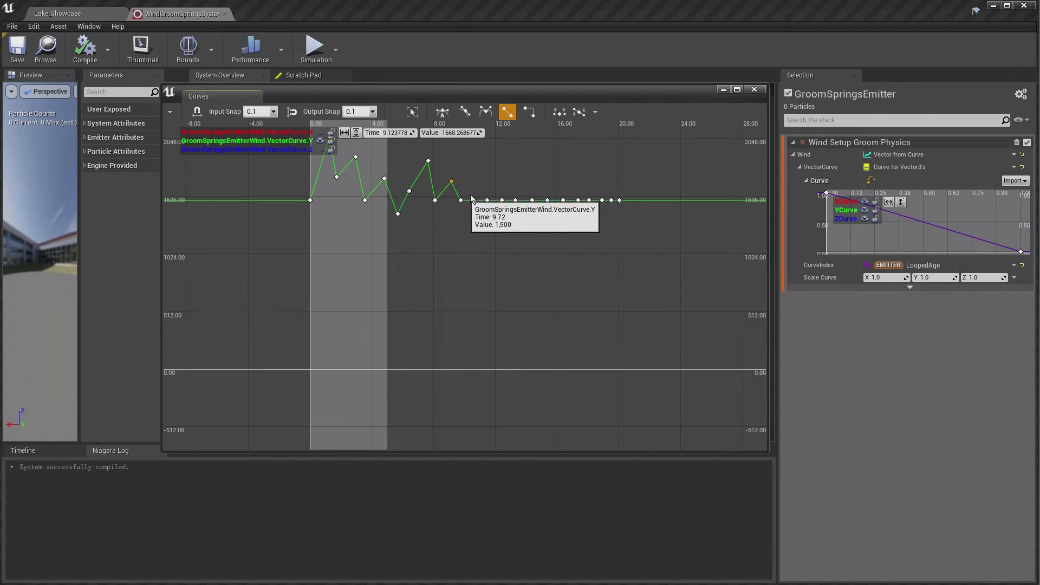
{"action": "mouse_move", "coordinate": [478, 204]}
{"action": "left_click_drag", "start_coordinate": [475, 199], "coordinate": [478, 181]}
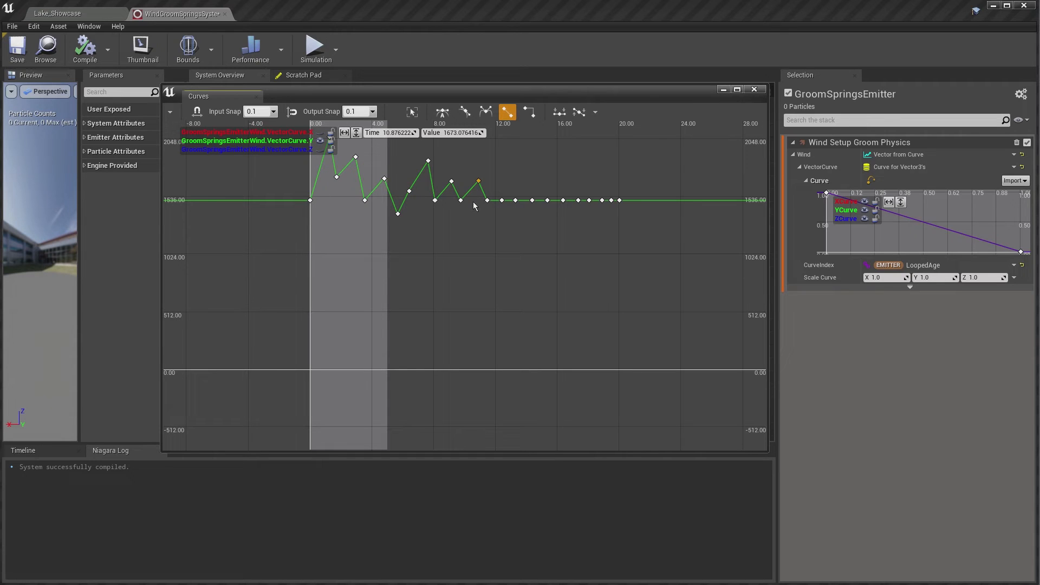
{"action": "left_click_drag", "start_coordinate": [502, 200], "coordinate": [590, 188]}
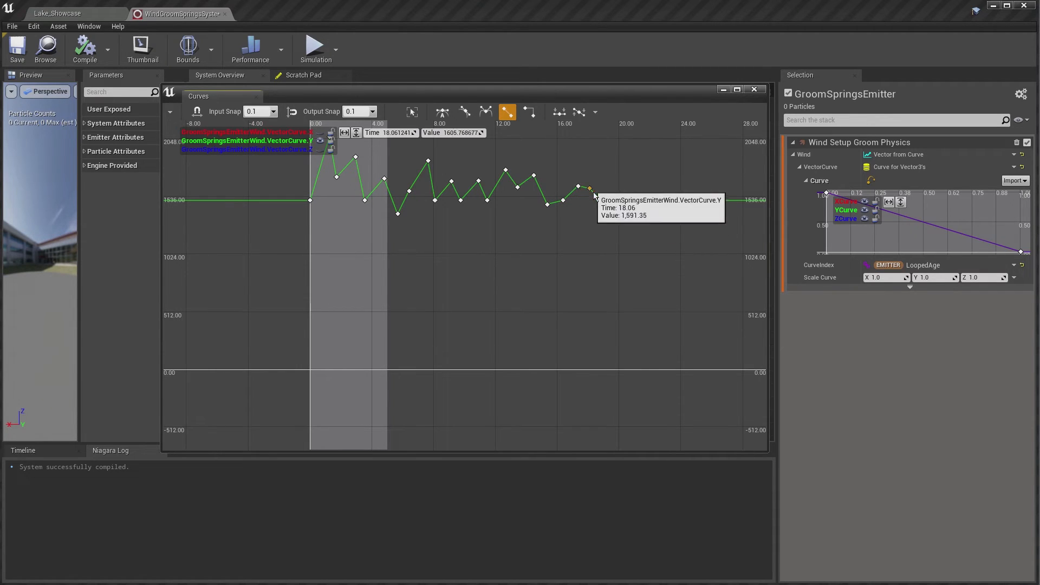
{"action": "left_click", "coordinate": [597, 201]}
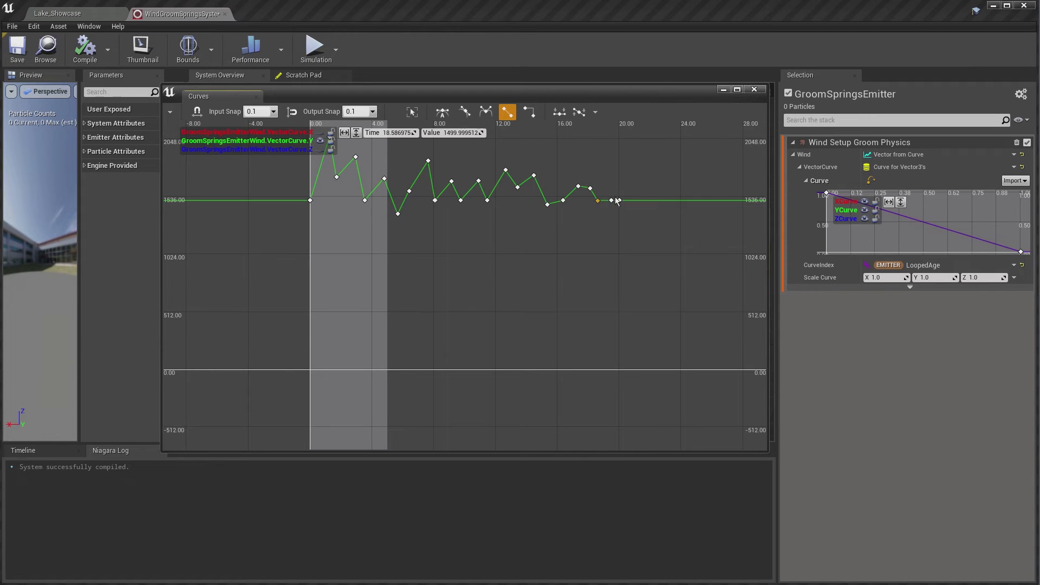
{"action": "left_click_drag", "start_coordinate": [597, 201], "coordinate": [622, 199]}
Step: Set the value of the Y curve's last key to 1500
{"action": "left_click", "coordinate": [456, 133]}
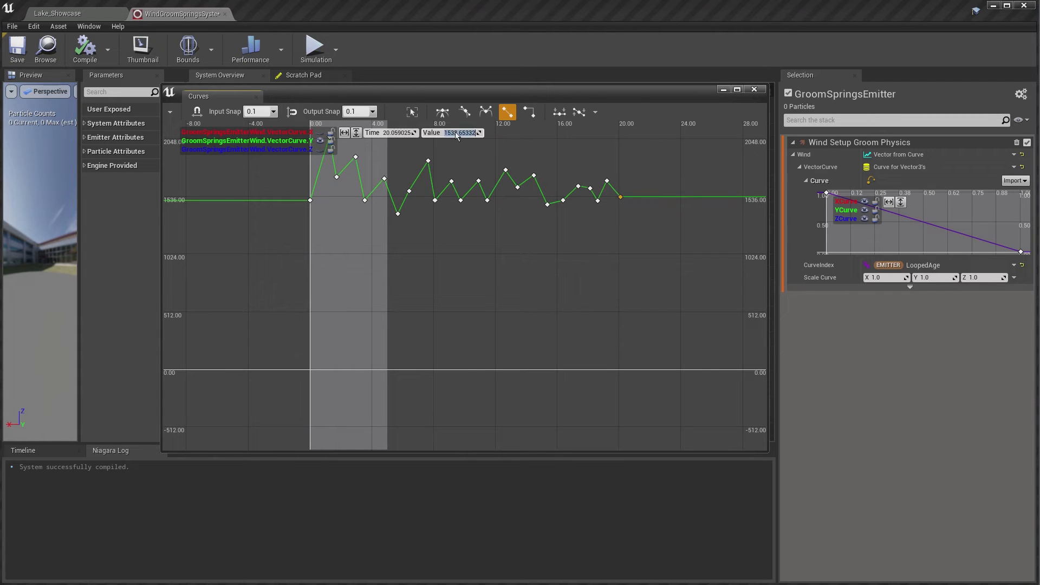
{"action": "type", "text": "1500"}
{"action": "key", "text": "Return"}
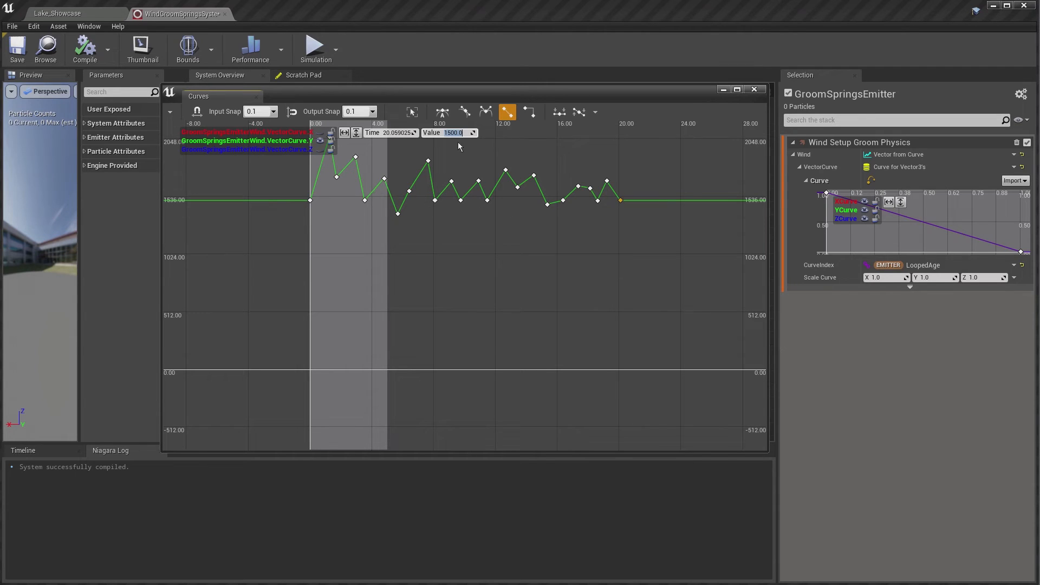
Step: Select all the Y curve's keys and smooth the zigzag with automatic cubic interpolation
{"action": "left_click_drag", "start_coordinate": [644, 151], "coordinate": [279, 230]}
{"action": "scroll", "coordinate": [430, 246], "scroll_direction": "down", "scroll_amount": 3}
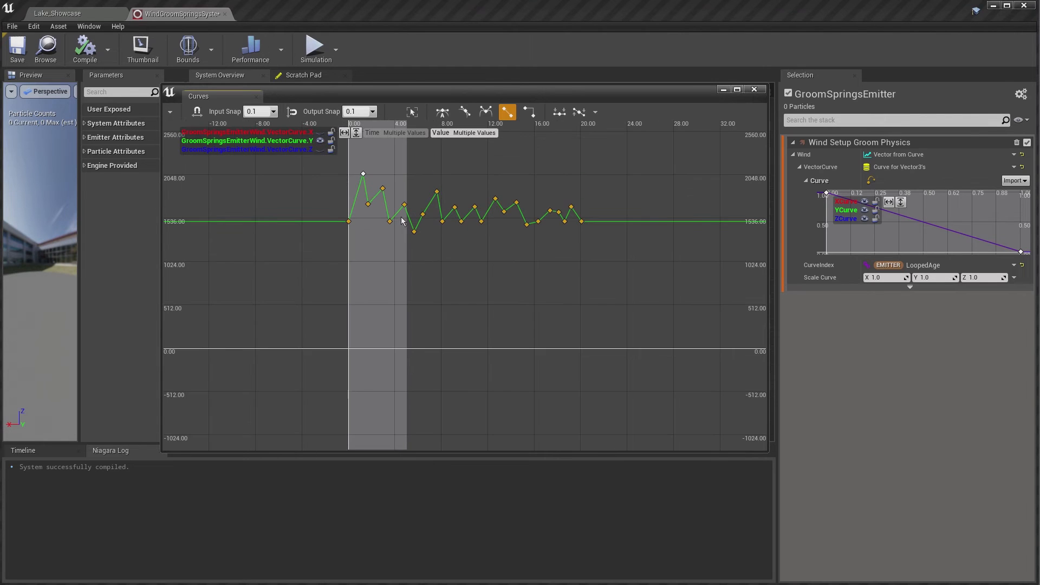
{"action": "scroll", "coordinate": [440, 229], "scroll_direction": "up", "scroll_amount": 1}
{"action": "scroll", "coordinate": [440, 230], "scroll_direction": "up", "scroll_amount": 1}
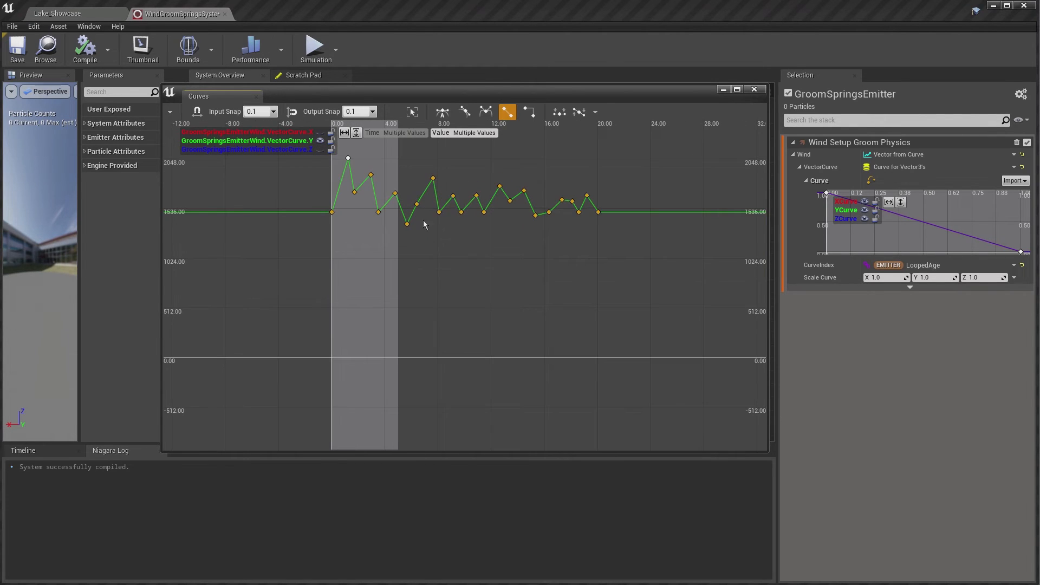
{"action": "scroll", "coordinate": [319, 195], "scroll_direction": "down", "scroll_amount": 2}
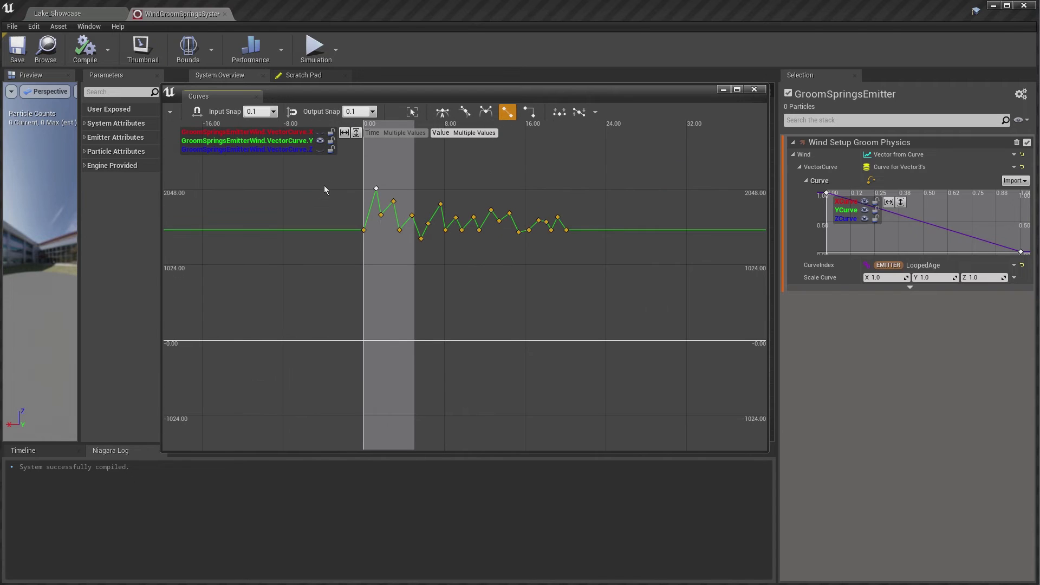
{"action": "left_click_drag", "start_coordinate": [321, 174], "coordinate": [592, 259]}
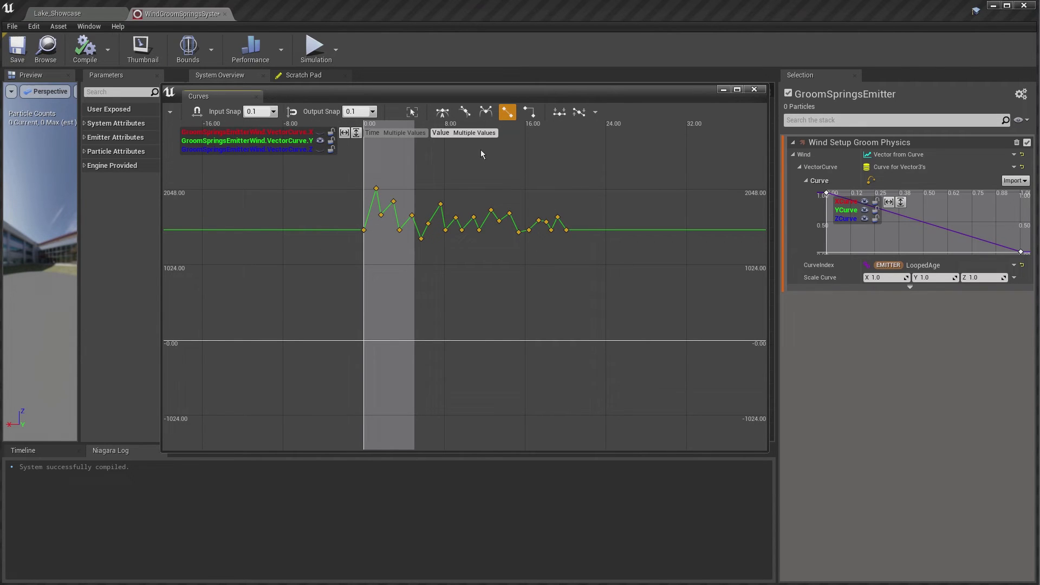
{"action": "left_click", "coordinate": [442, 111]}
{"action": "left_click", "coordinate": [330, 189]}
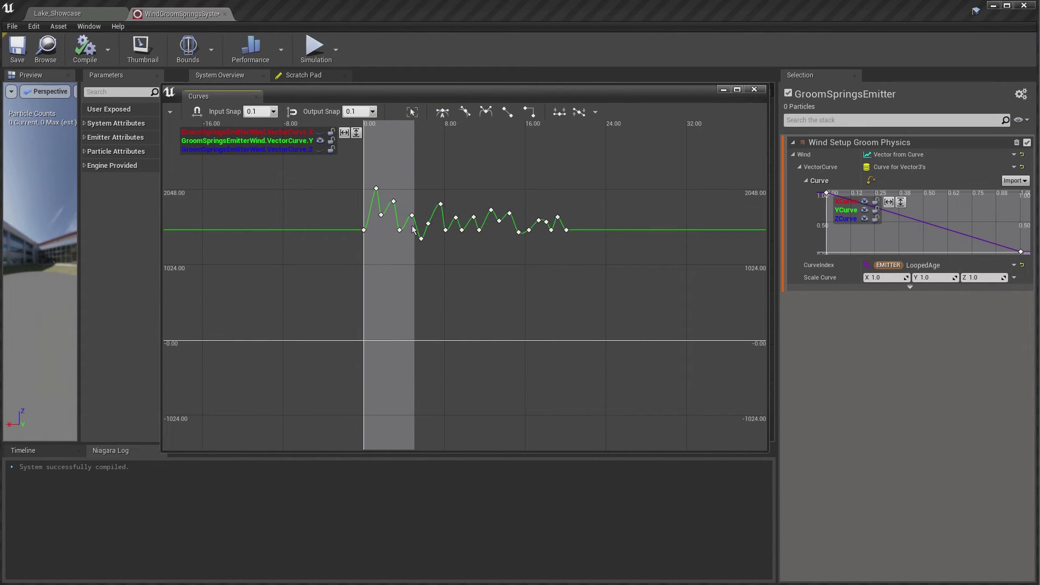
{"action": "scroll", "coordinate": [514, 211], "scroll_direction": "up", "scroll_amount": 2}
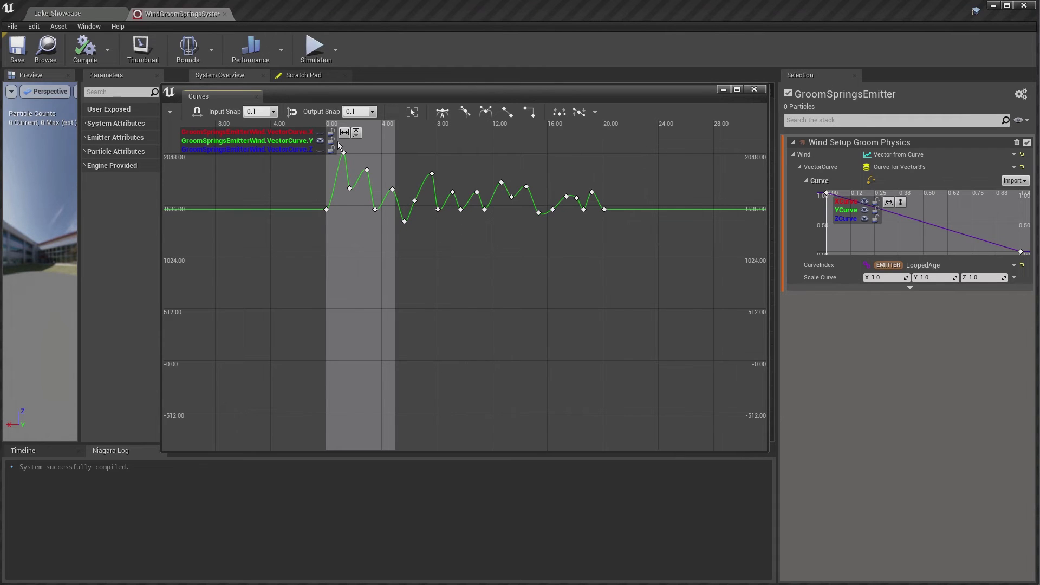
Step: Save the WindGroomSpringsSystem, then close the curve window and the system's editor
{"action": "left_click", "coordinate": [17, 48]}
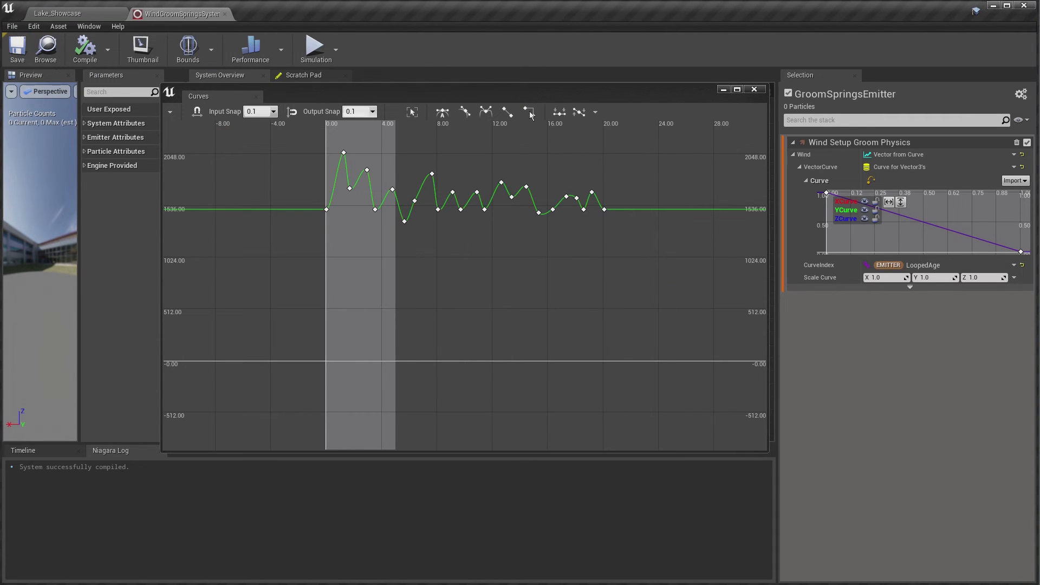
{"action": "left_click", "coordinate": [758, 90]}
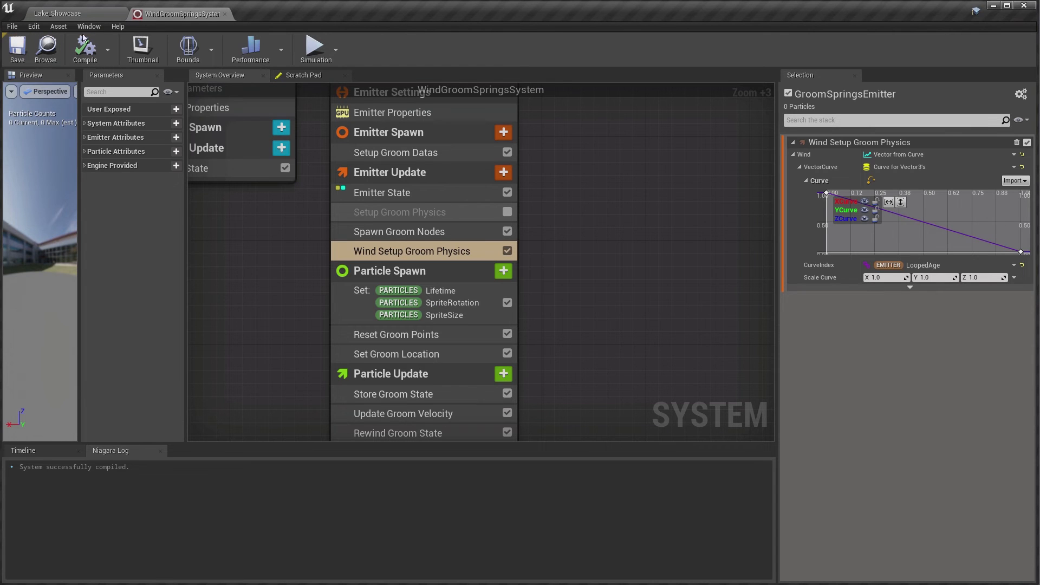
{"action": "left_click", "coordinate": [224, 15]}
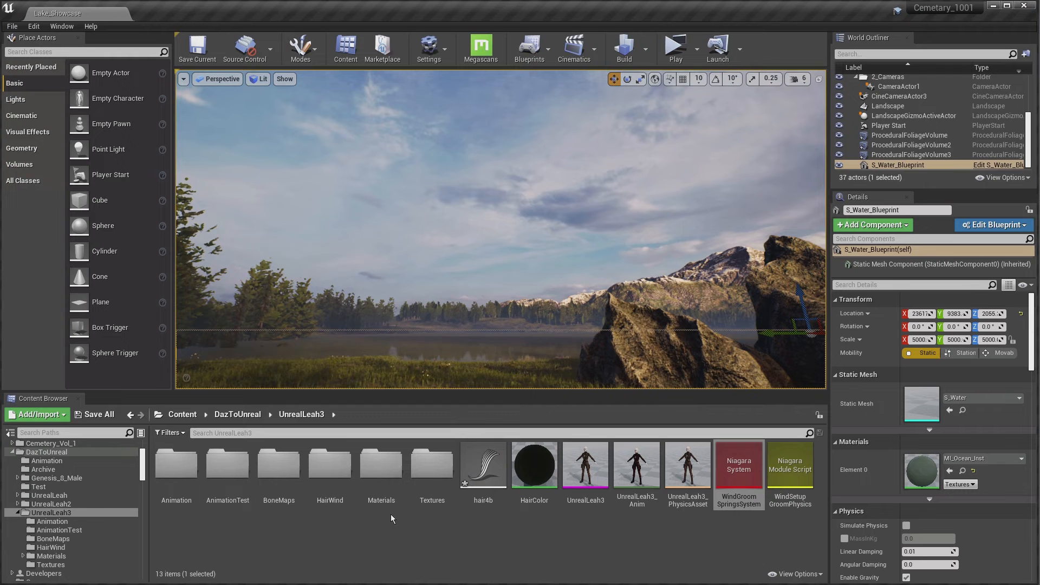
Step: Open the WindGroomSpringsSystem from the HairWind folder and select its Wind Setup Groom Physics module
{"action": "double_click", "coordinate": [343, 475]}
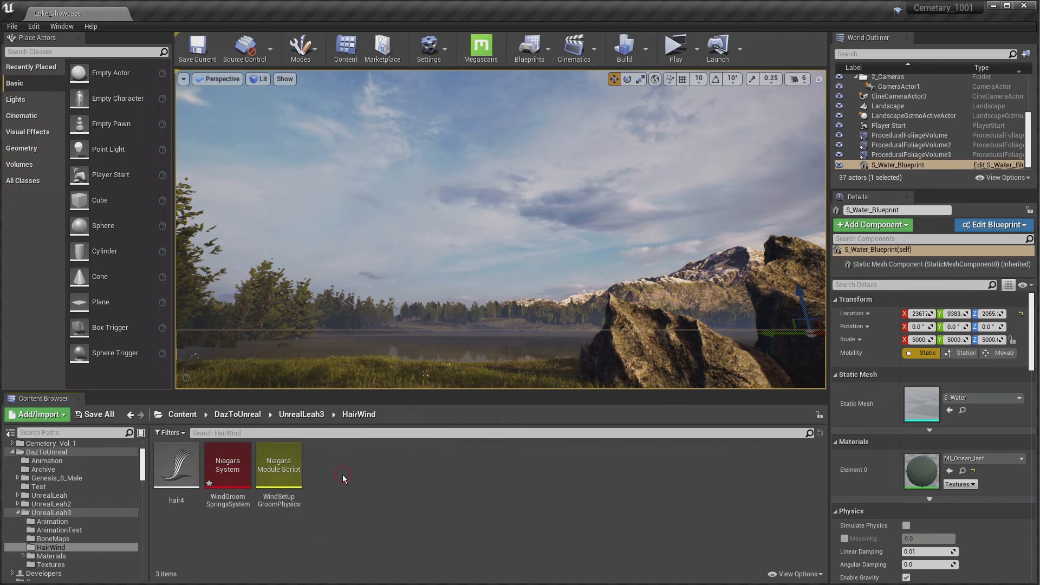
{"action": "double_click", "coordinate": [239, 470]}
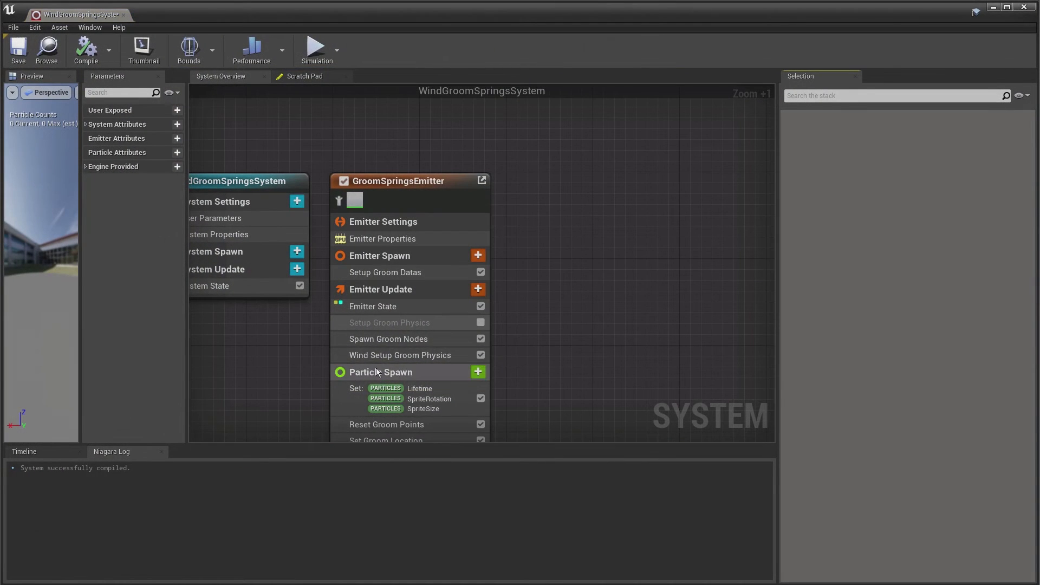
{"action": "left_click", "coordinate": [417, 355]}
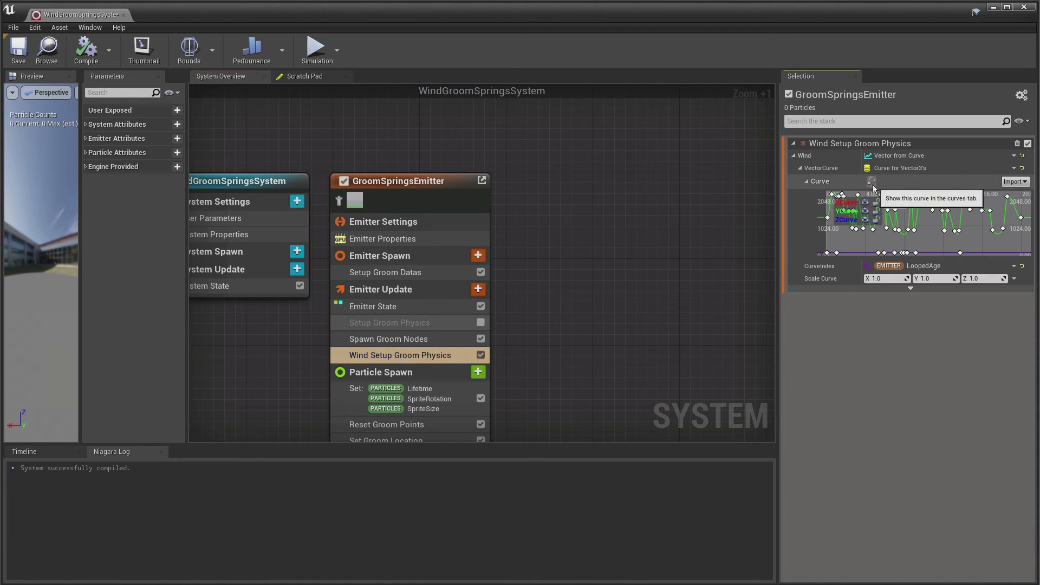
Step: Show the module's Wind vector curve in a widened editor window and select the Y curve's first key
{"action": "left_click", "coordinate": [872, 184]}
{"action": "left_click_drag", "start_coordinate": [446, 93], "coordinate": [391, 87]}
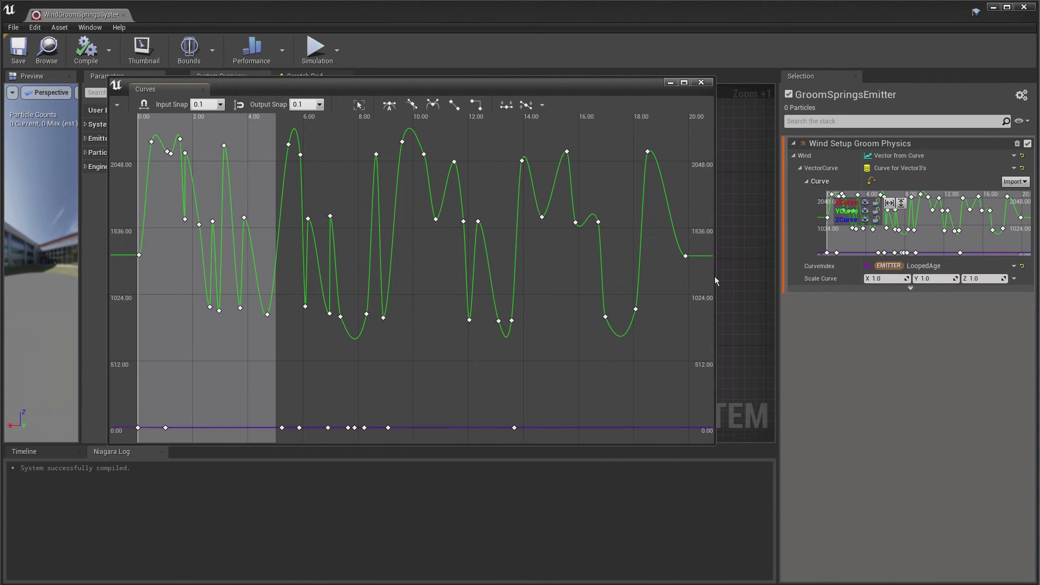
{"action": "left_click_drag", "start_coordinate": [714, 276], "coordinate": [799, 279]}
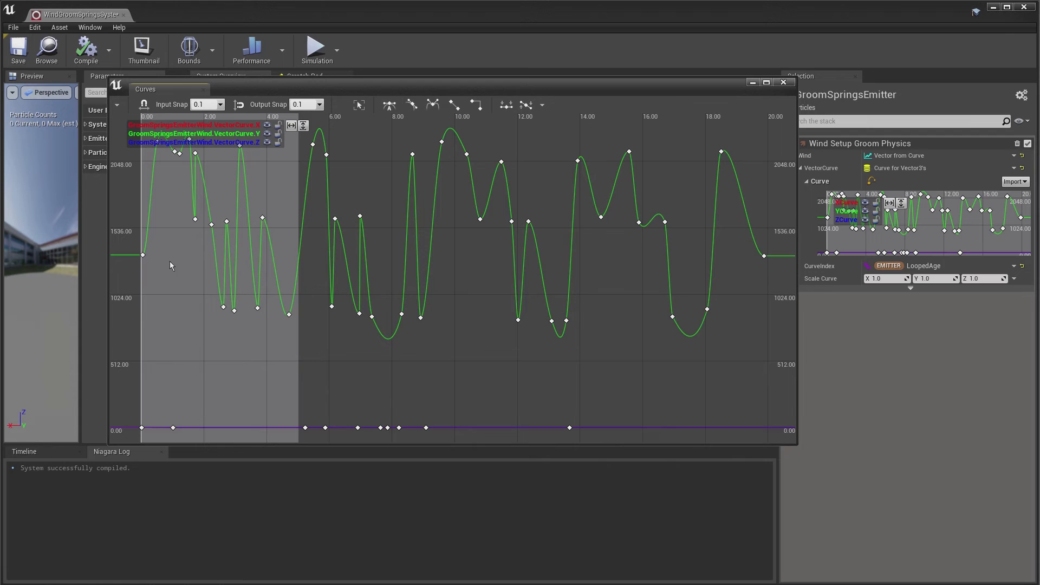
{"action": "left_click", "coordinate": [143, 255]}
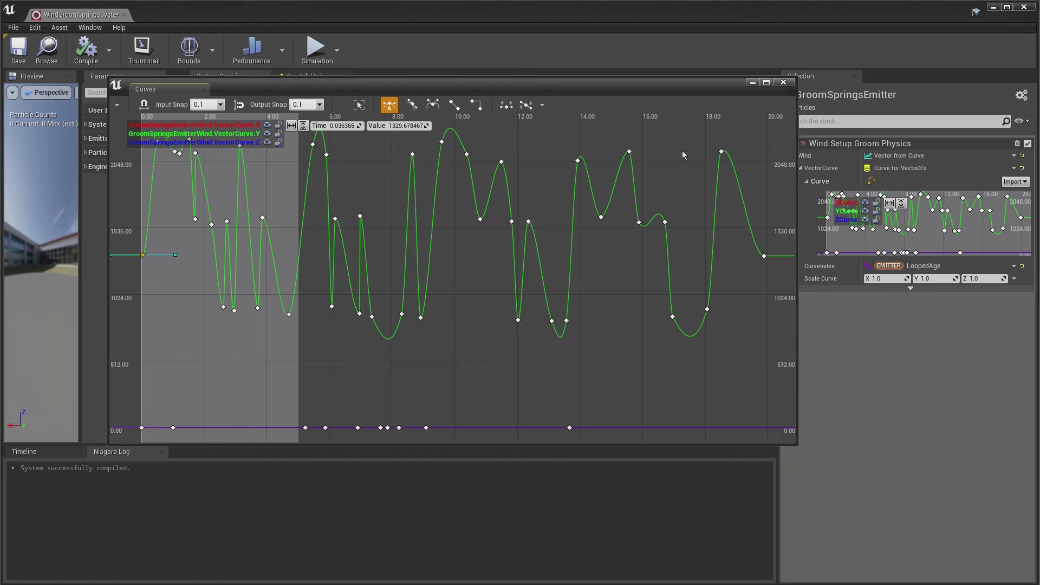
Step: Close the curve window and the system's editor, and play the level, turning and moving the character to examine how the wind moves the hair
{"action": "left_click", "coordinate": [784, 81]}
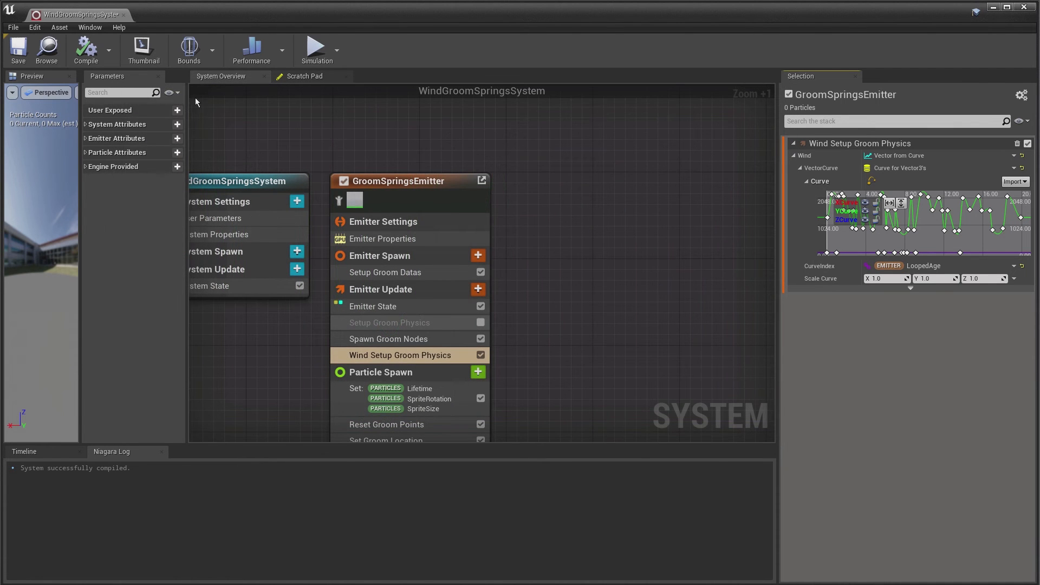
{"action": "left_click", "coordinate": [123, 15]}
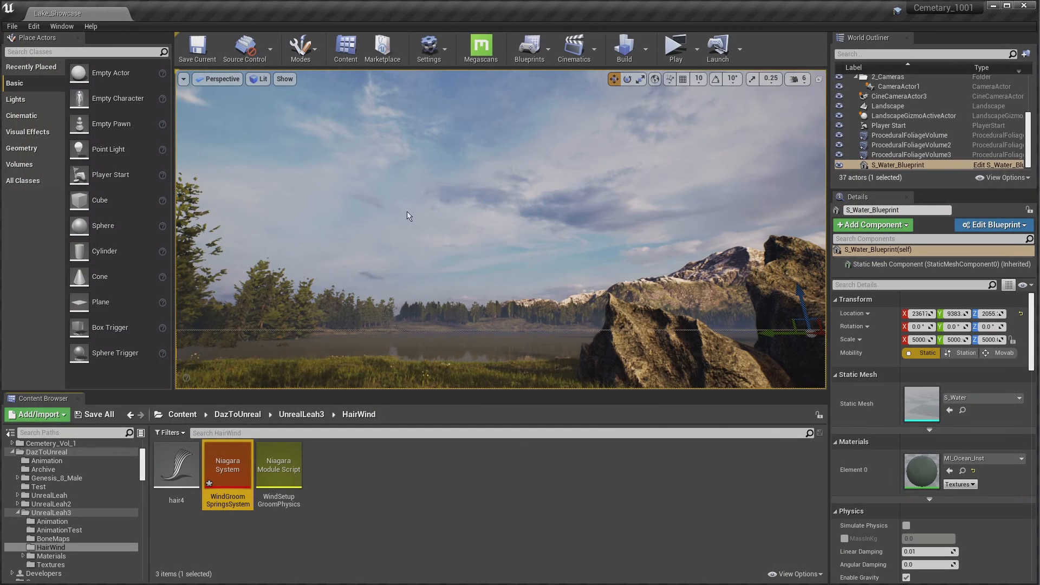
{"action": "left_click", "coordinate": [672, 55]}
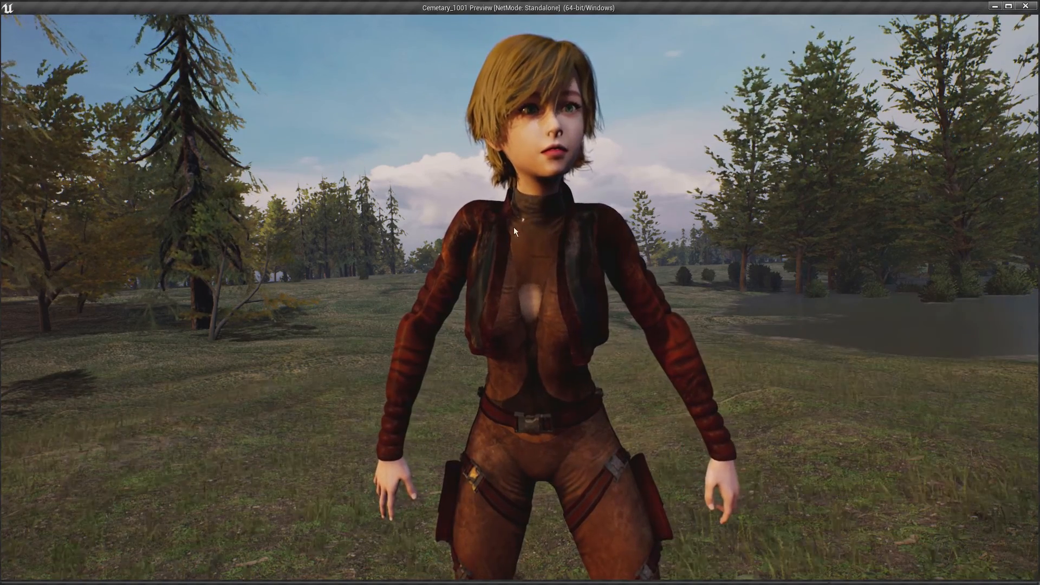
{"action": "key", "text": "d"}
{"action": "left_click_drag", "start_coordinate": [571, 237], "coordinate": [880, 217]}
{"action": "key", "text": "s"}
{"action": "key", "text": "d"}
{"action": "key", "text": "w"}
{"action": "key", "text": "a"}
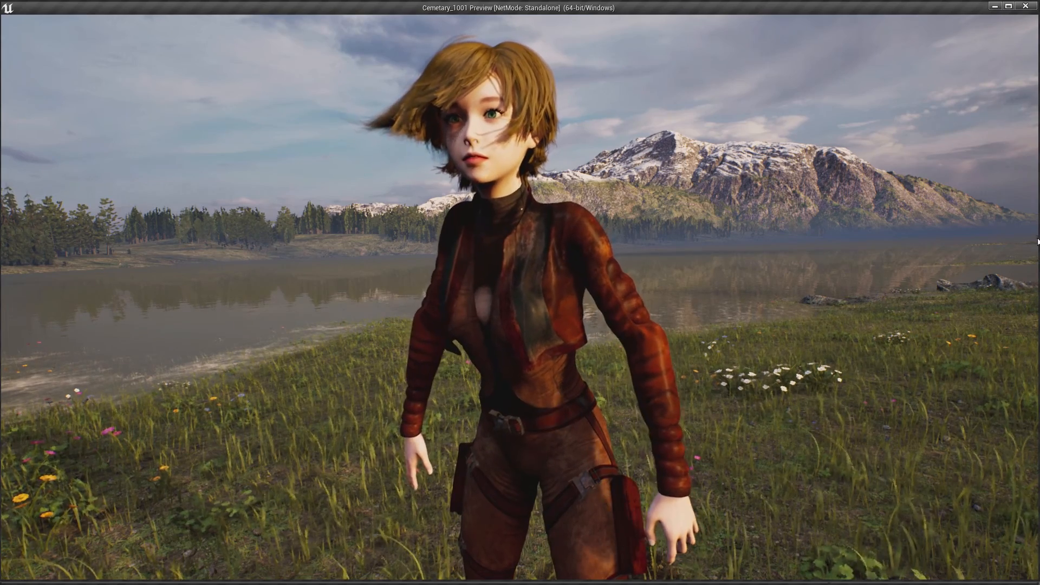
{"action": "key", "text": "Escape"}
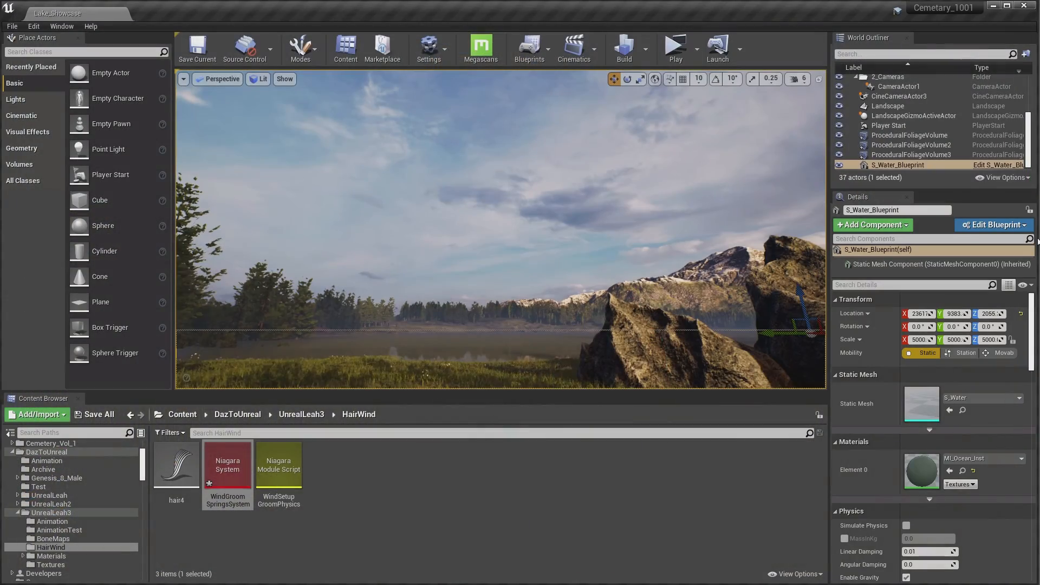
Step: Open the hair4 groom's physics settings and set the Niagara Solver to Custom Solver after trying Groom Rods
{"action": "left_click", "coordinate": [193, 466]}
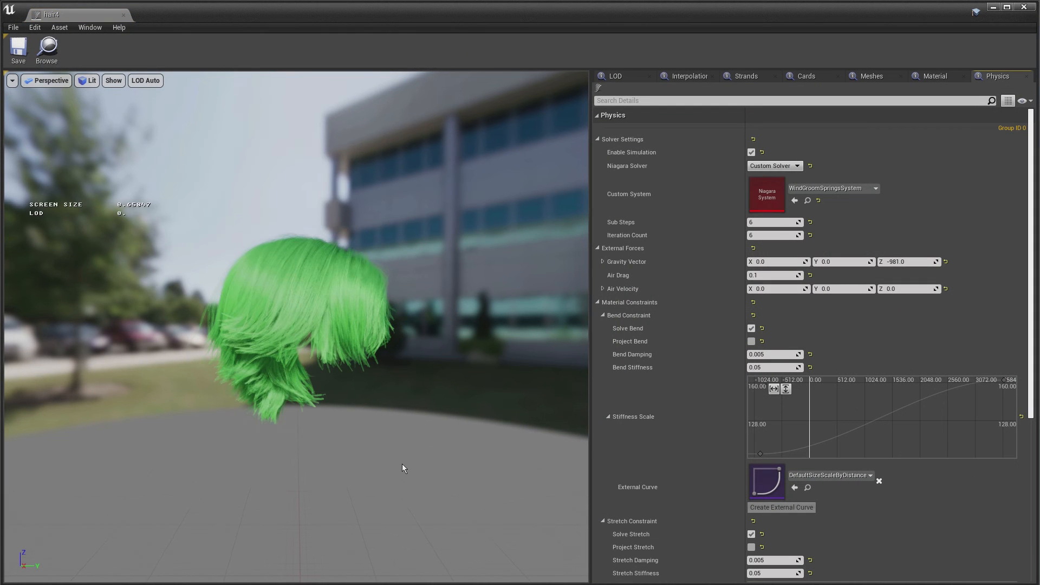
{"action": "left_click", "coordinate": [774, 167]}
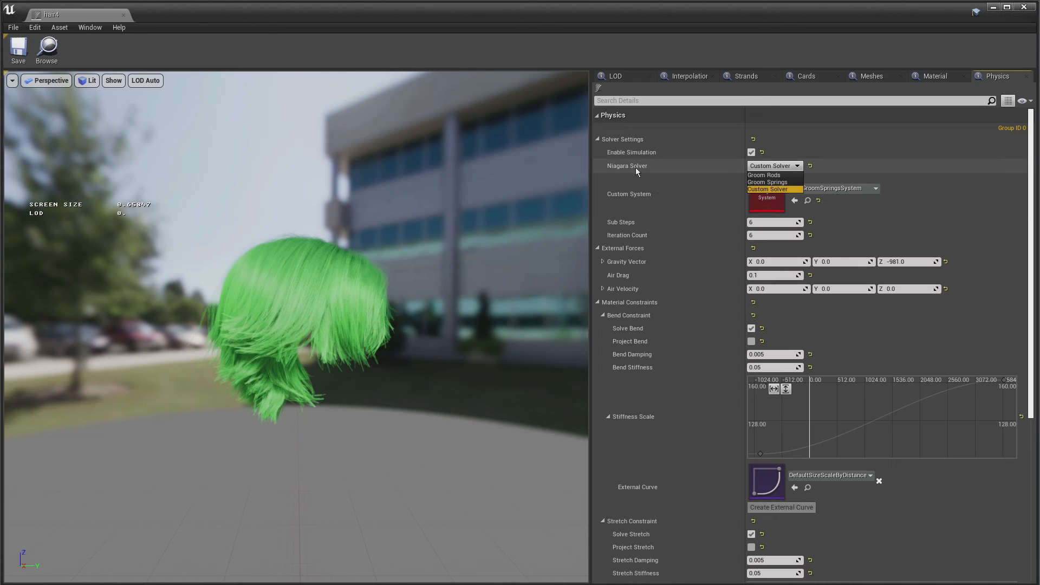
{"action": "left_click", "coordinate": [778, 175]}
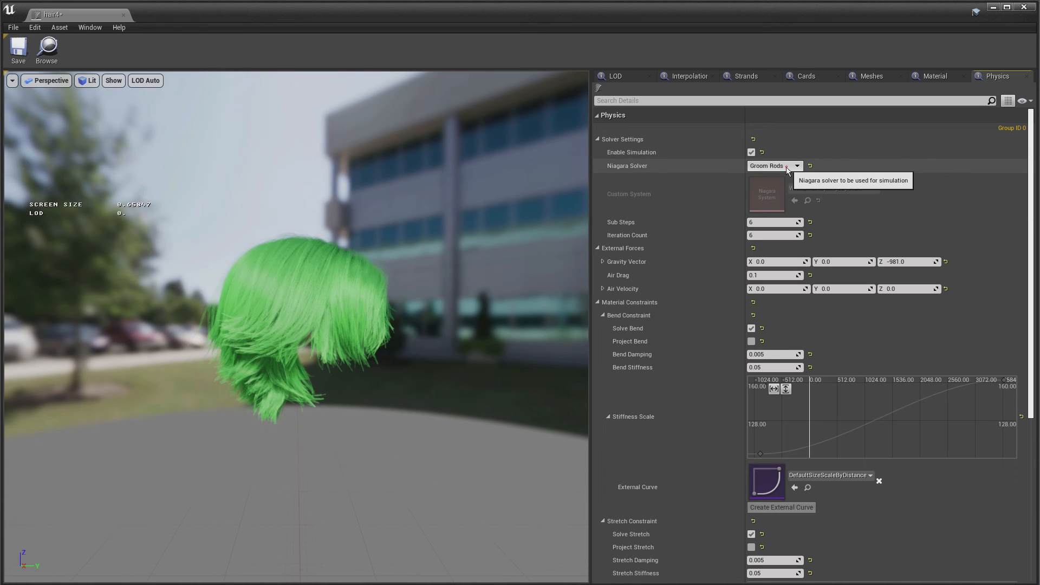
{"action": "left_click", "coordinate": [781, 167]}
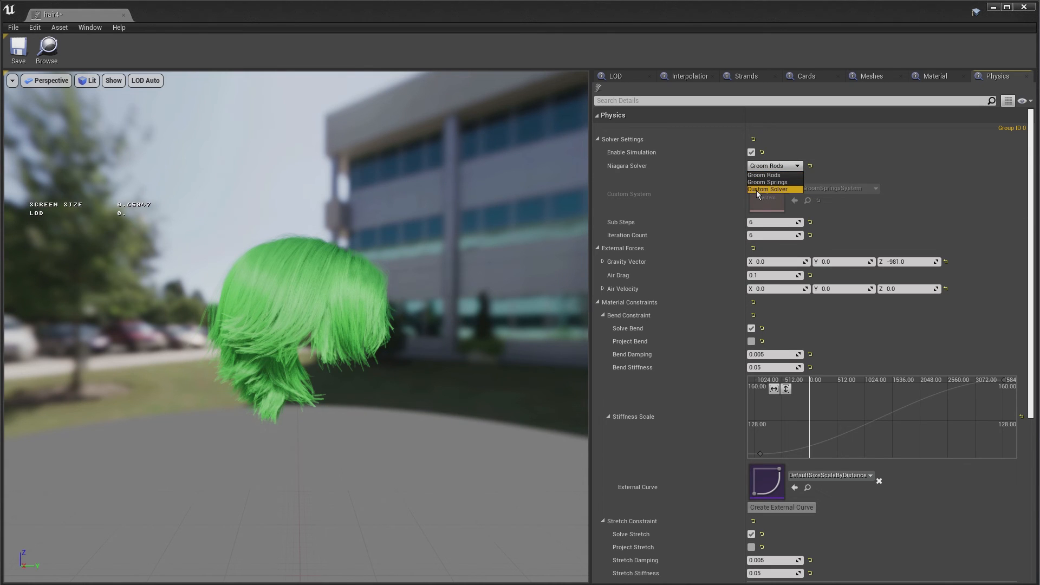
{"action": "left_click", "coordinate": [757, 190]}
Step: Search for "Wind" and assign the HairWind folder's WindGroomSpringsSystem as hair4's Custom System, closing the groom editor when done
{"action": "left_click", "coordinate": [816, 189]}
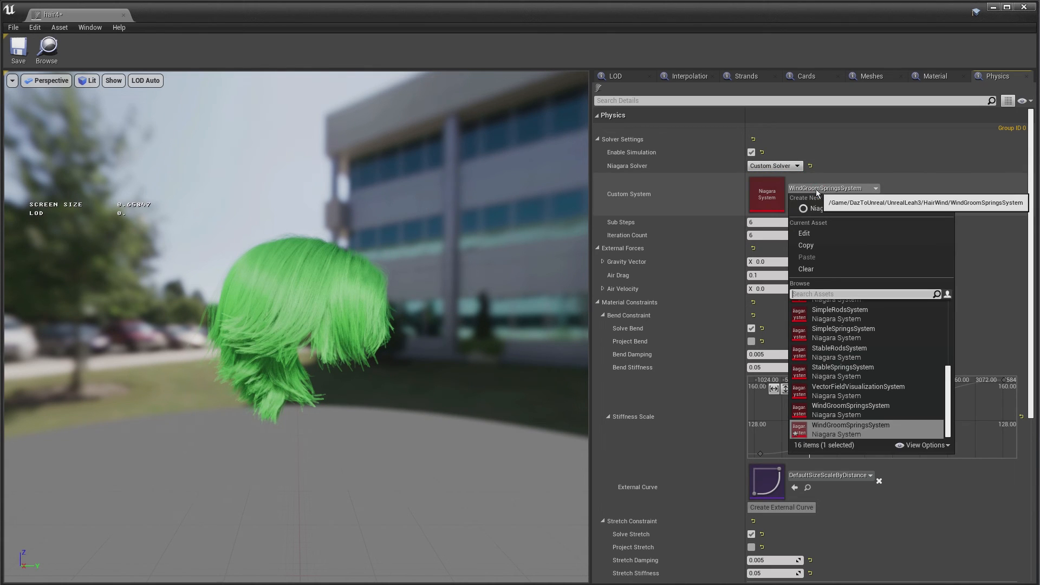
{"action": "type", "text": "W"}
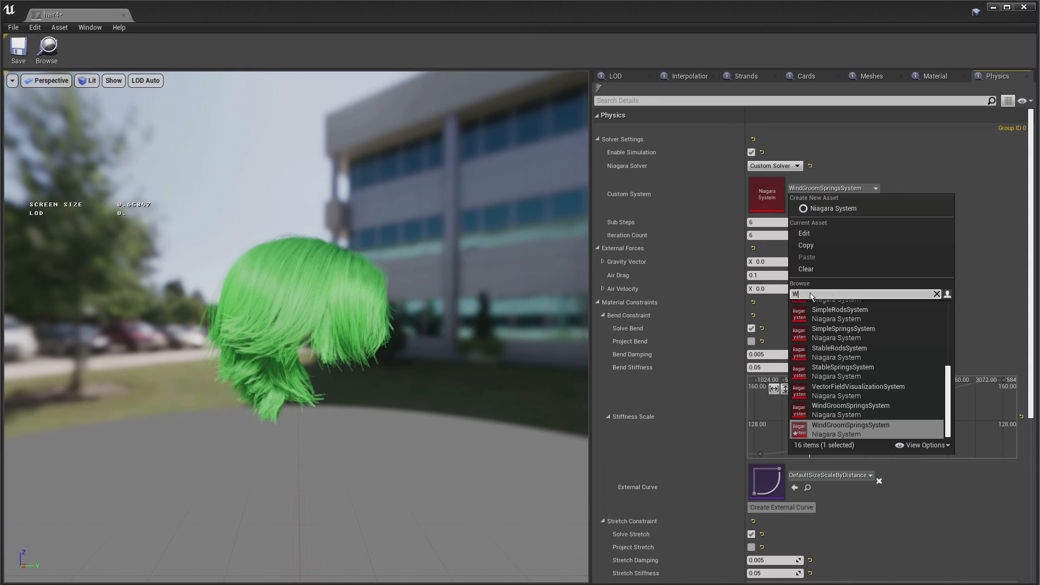
{"action": "type", "text": "i"}
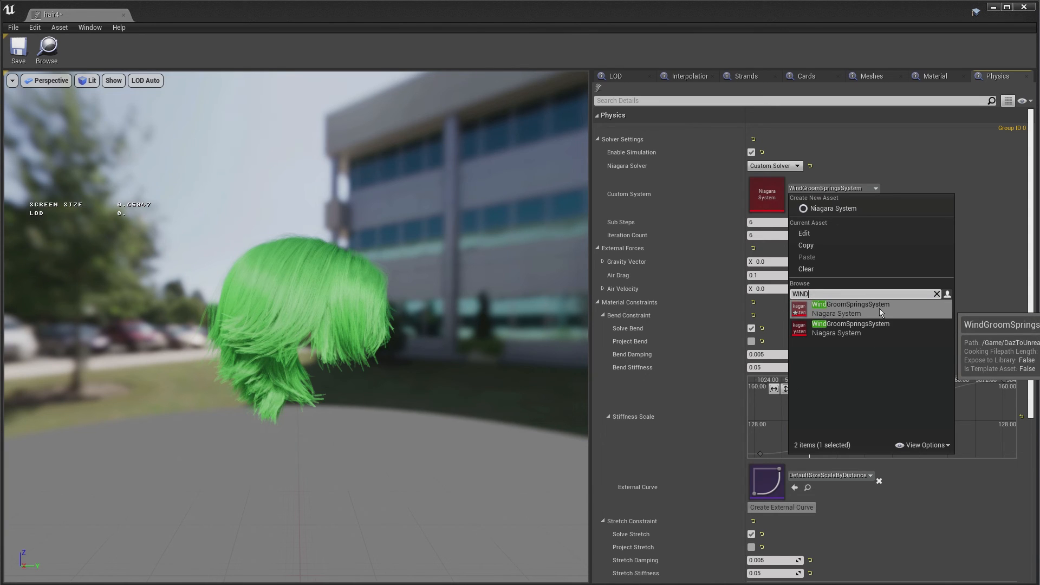
{"action": "left_click", "coordinate": [880, 308]}
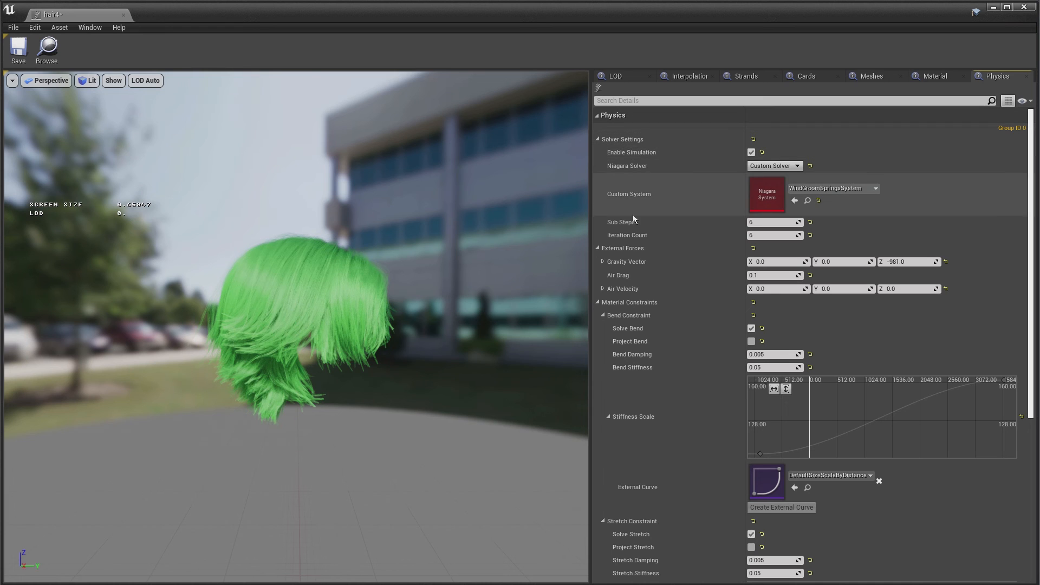
{"action": "left_click", "coordinate": [124, 16]}
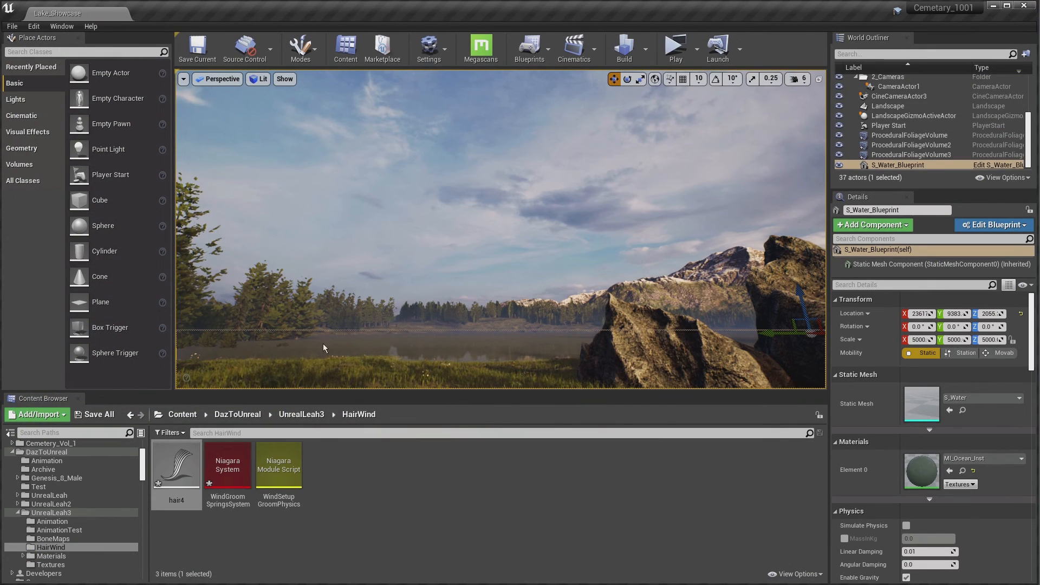
Step: Open the hair4b groom from the UnrealLeah3 folder, review its bend and stretch constraint settings, and close its editor
{"action": "left_click", "coordinate": [302, 415]}
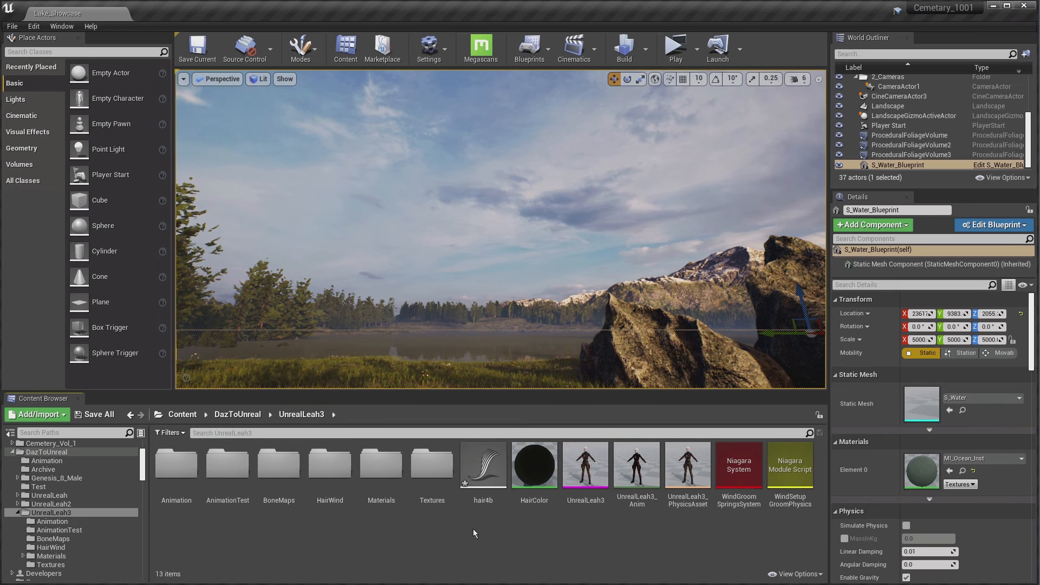
{"action": "double_click", "coordinate": [488, 469]}
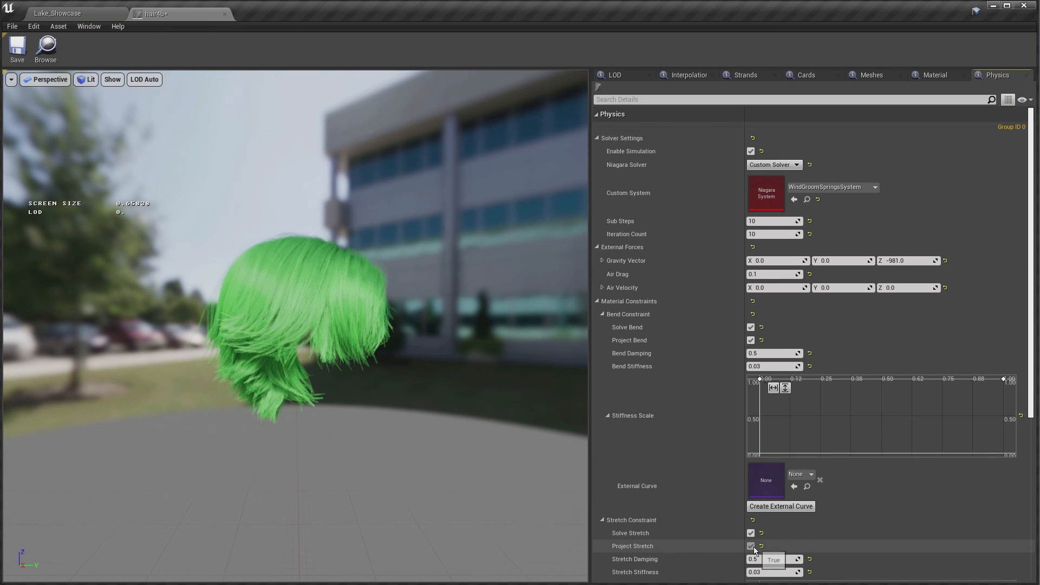
{"action": "left_click", "coordinate": [768, 354]}
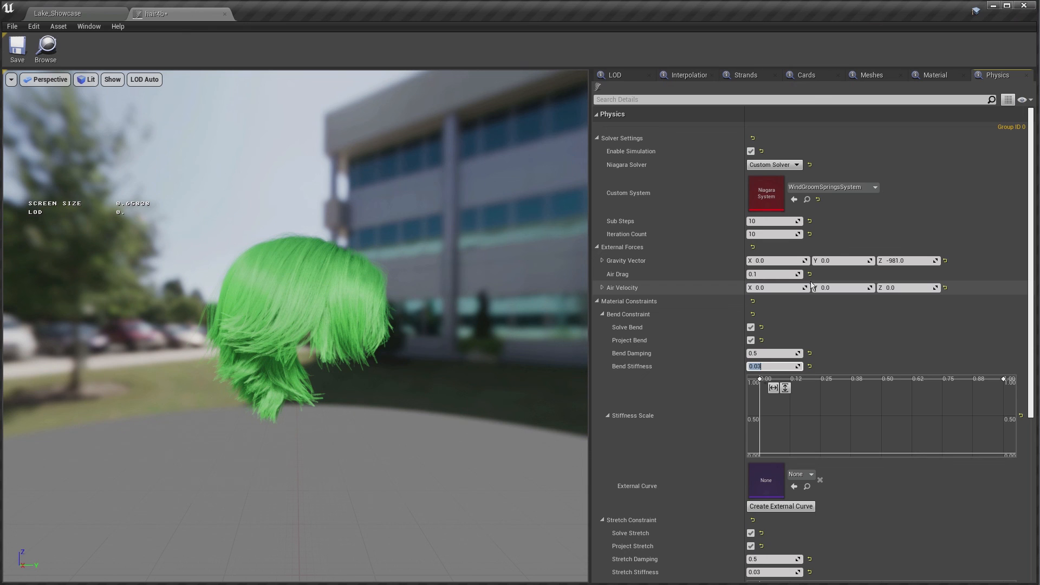
{"action": "left_click", "coordinate": [225, 14]}
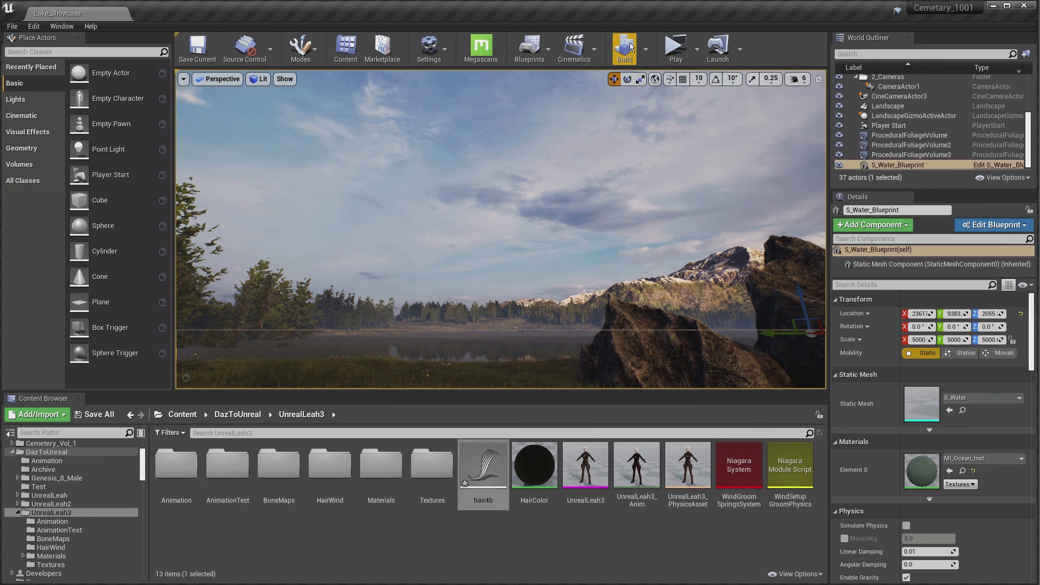
Step: Play the level again and move the character around by the lake to check the hair's wind motion from different angles
{"action": "left_click", "coordinate": [675, 49]}
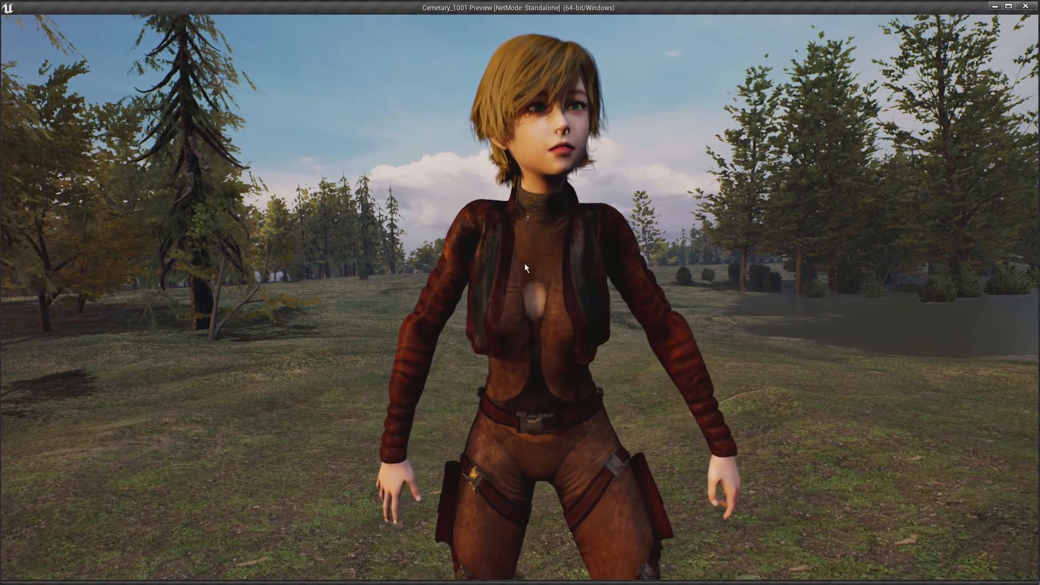
{"action": "left_click", "coordinate": [524, 263]}
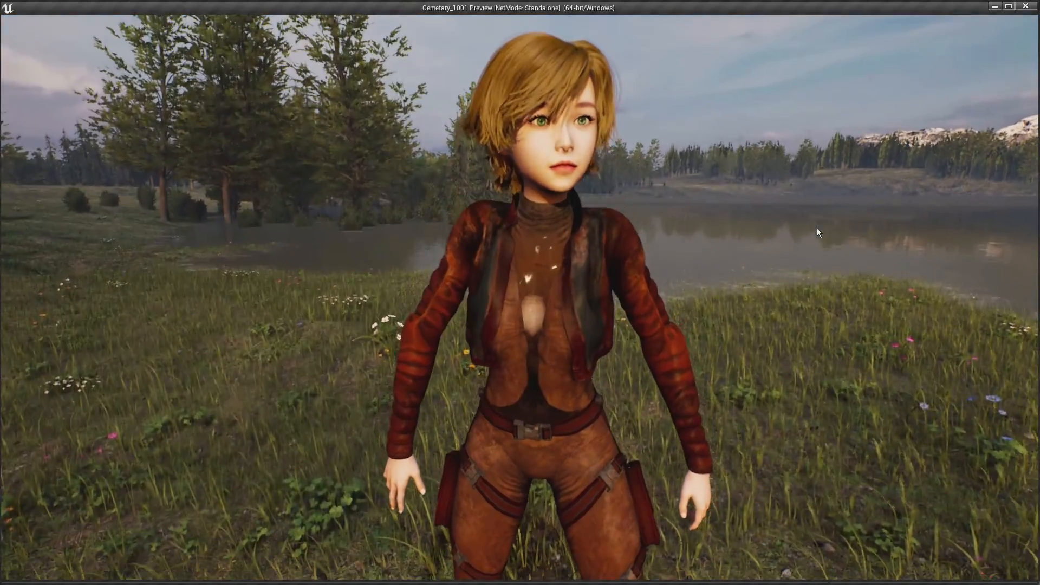
{"action": "key", "text": "d"}
{"action": "key", "text": "s"}
{"action": "key", "text": "a"}
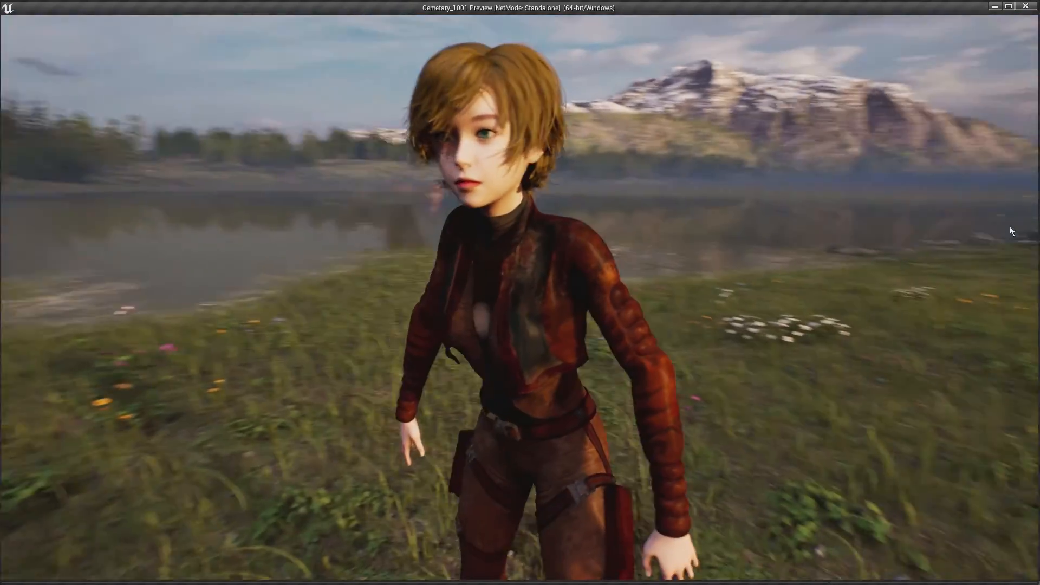